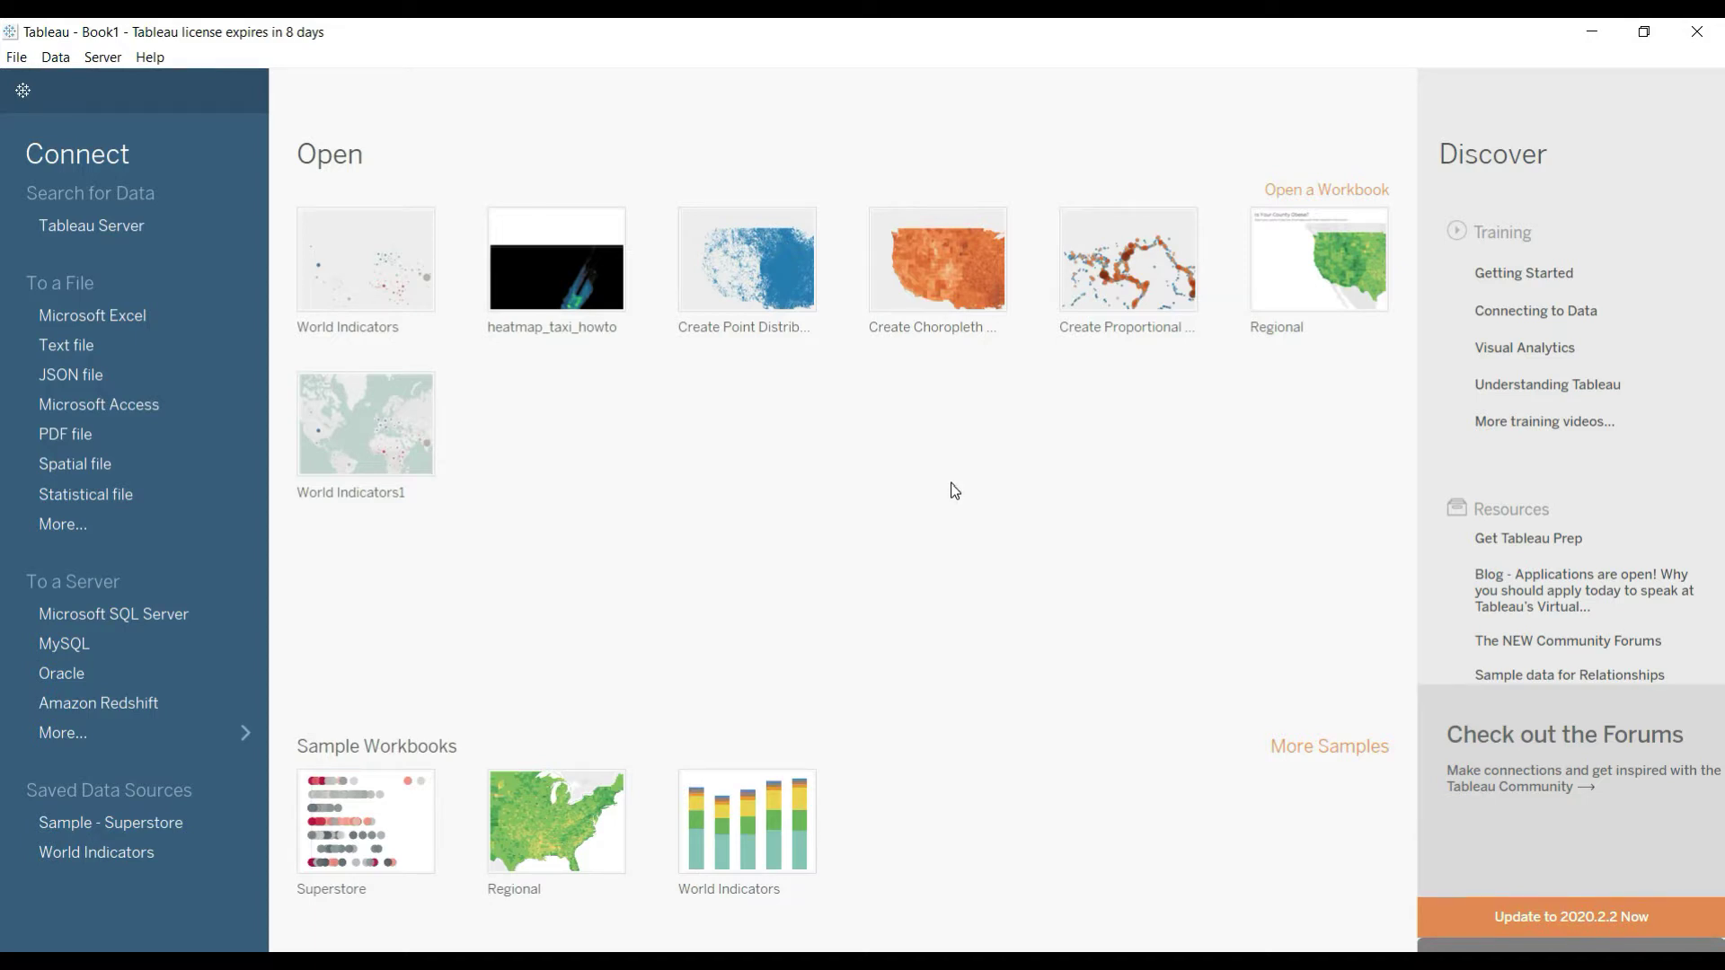
Connect to the CUSTOMER ANALYSIS Excel workbook in the Old Data Files folder as the data source.
click(110, 316)
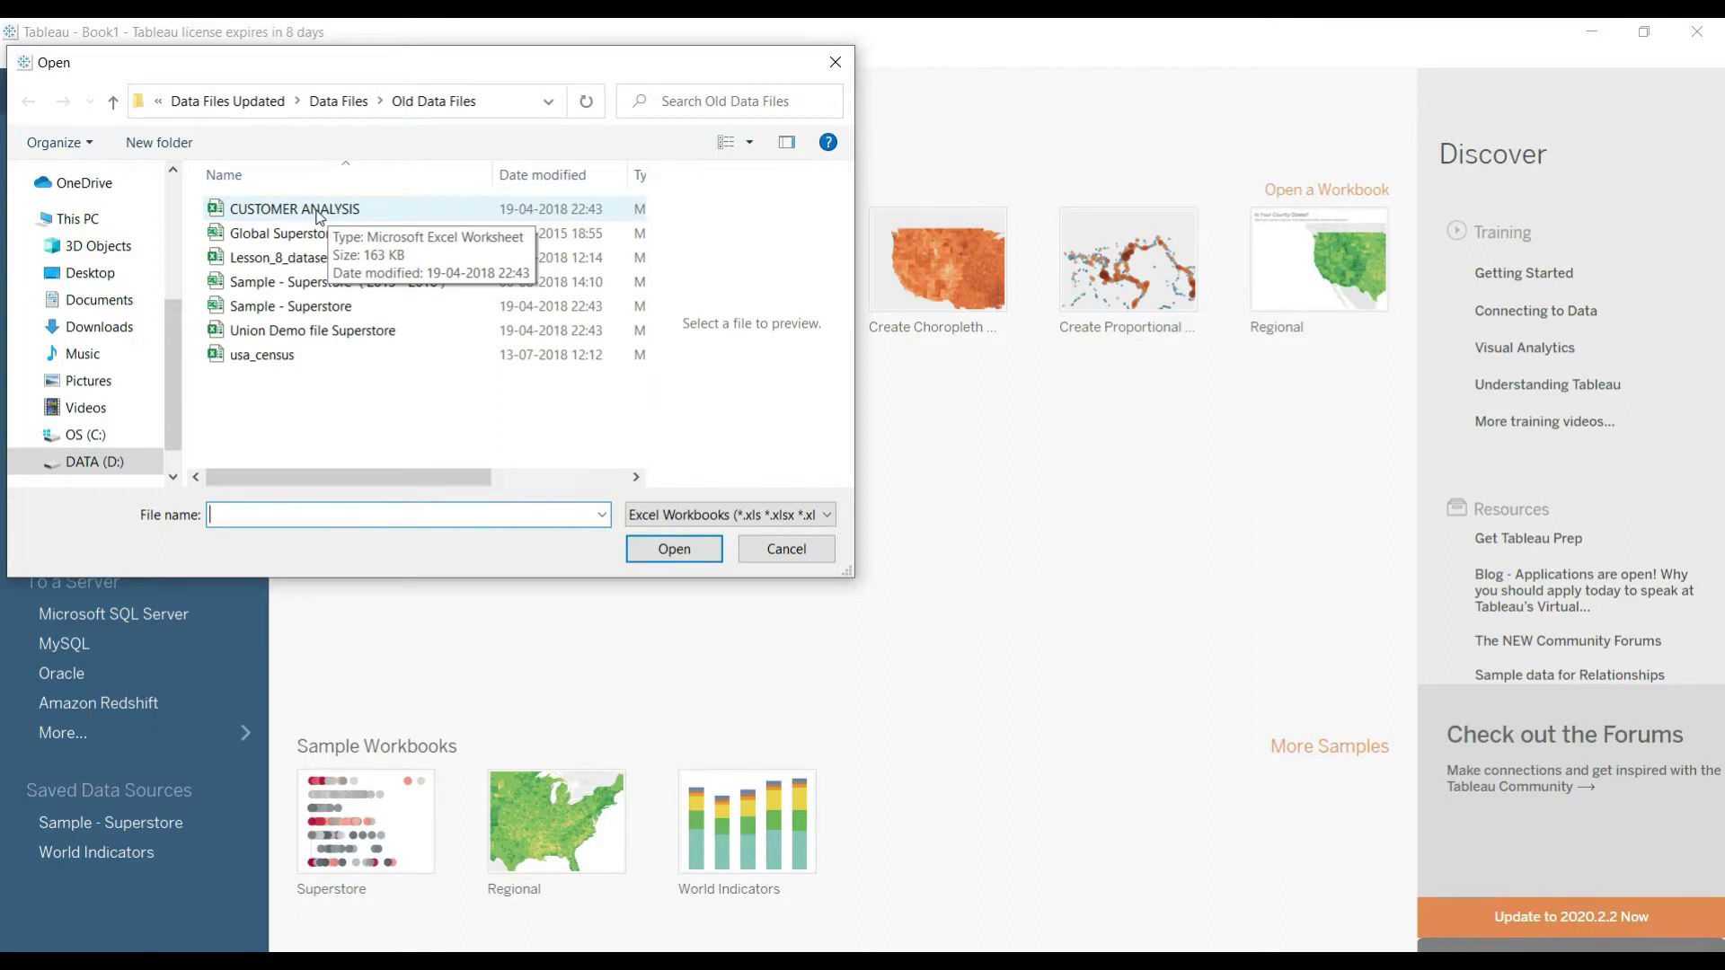
click(318, 216)
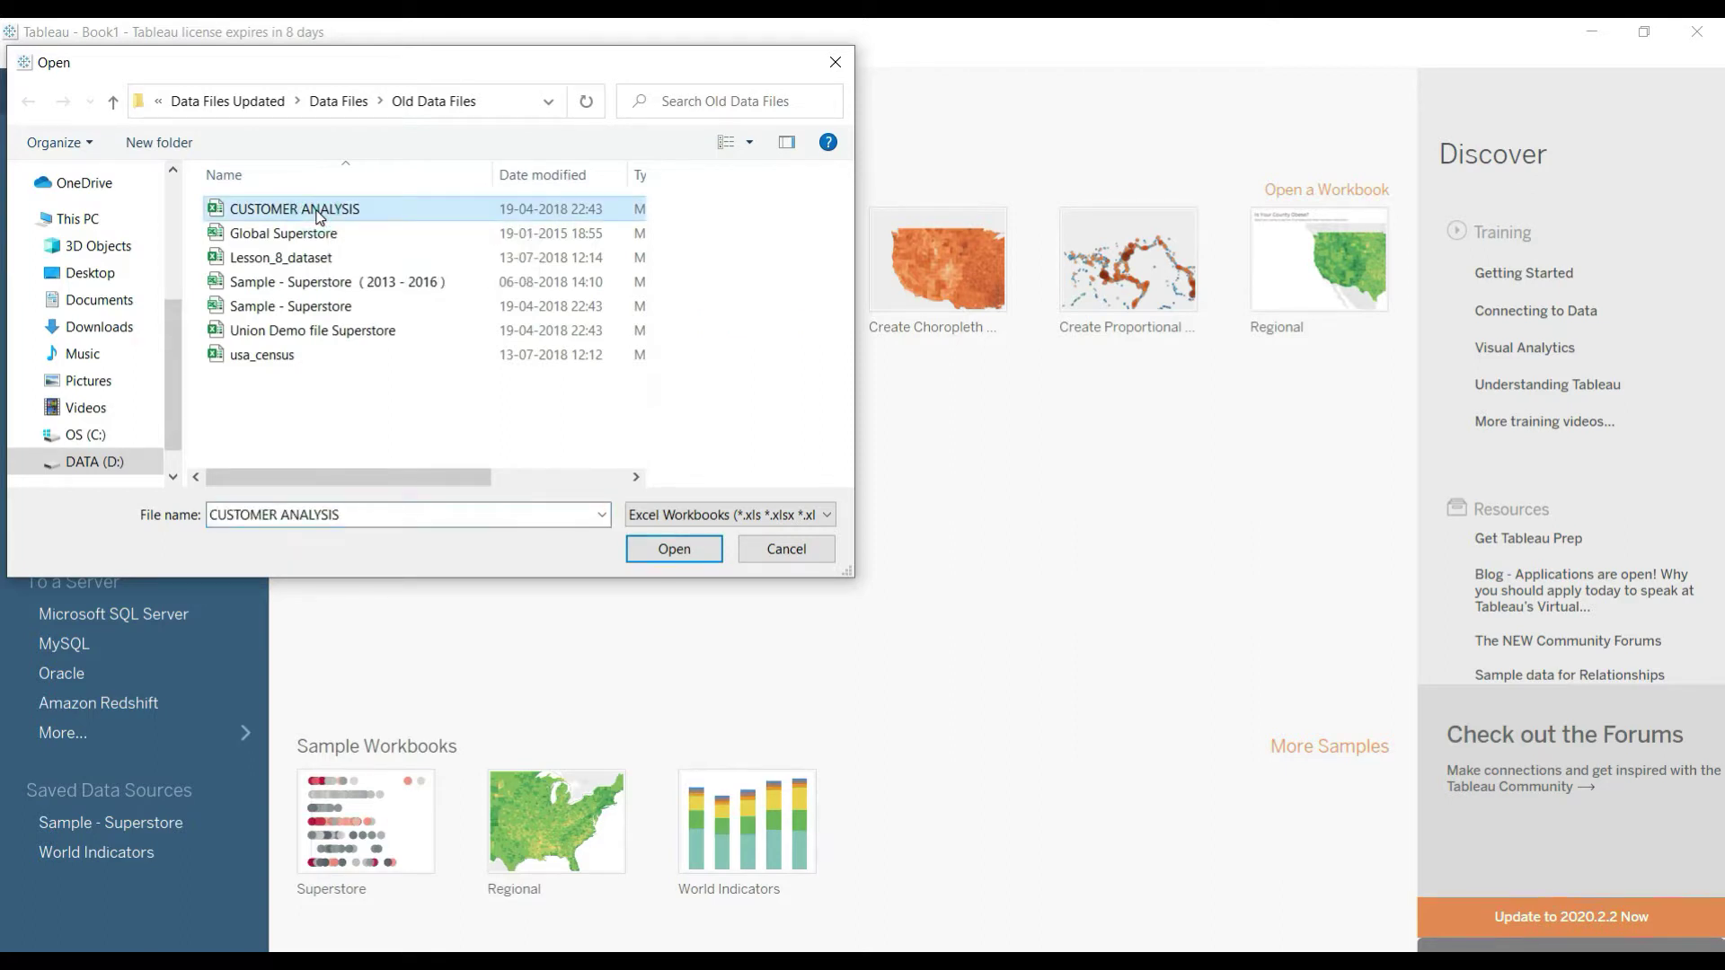
click(673, 549)
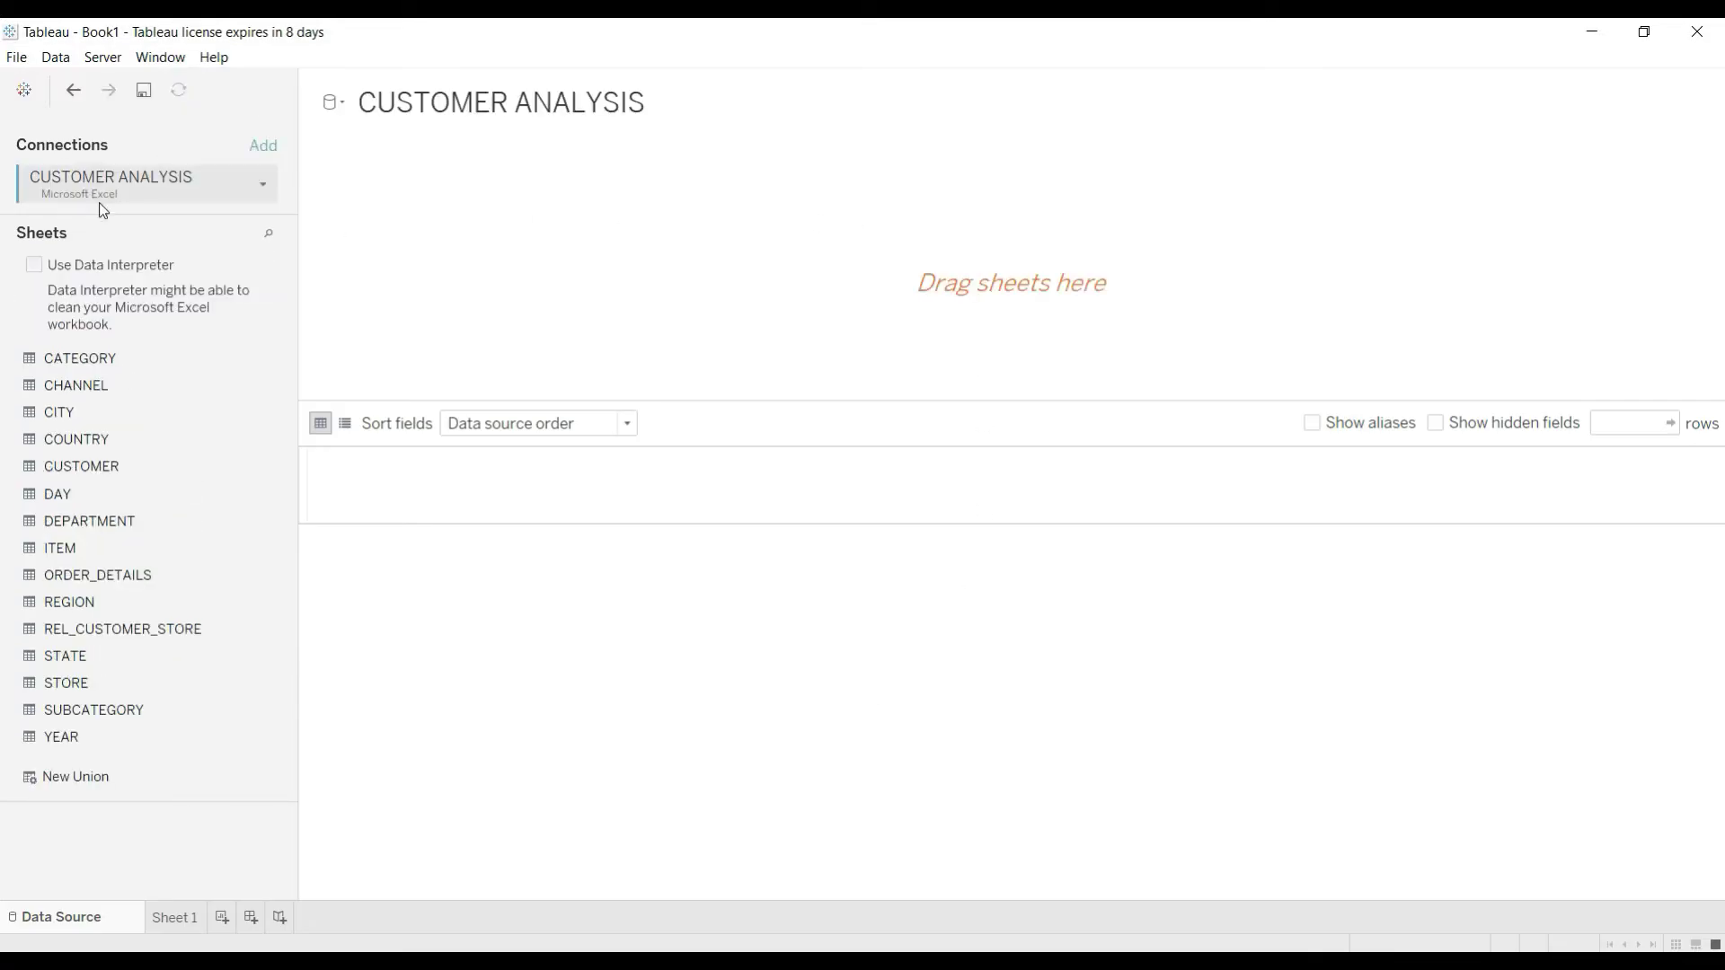
click(364, 99)
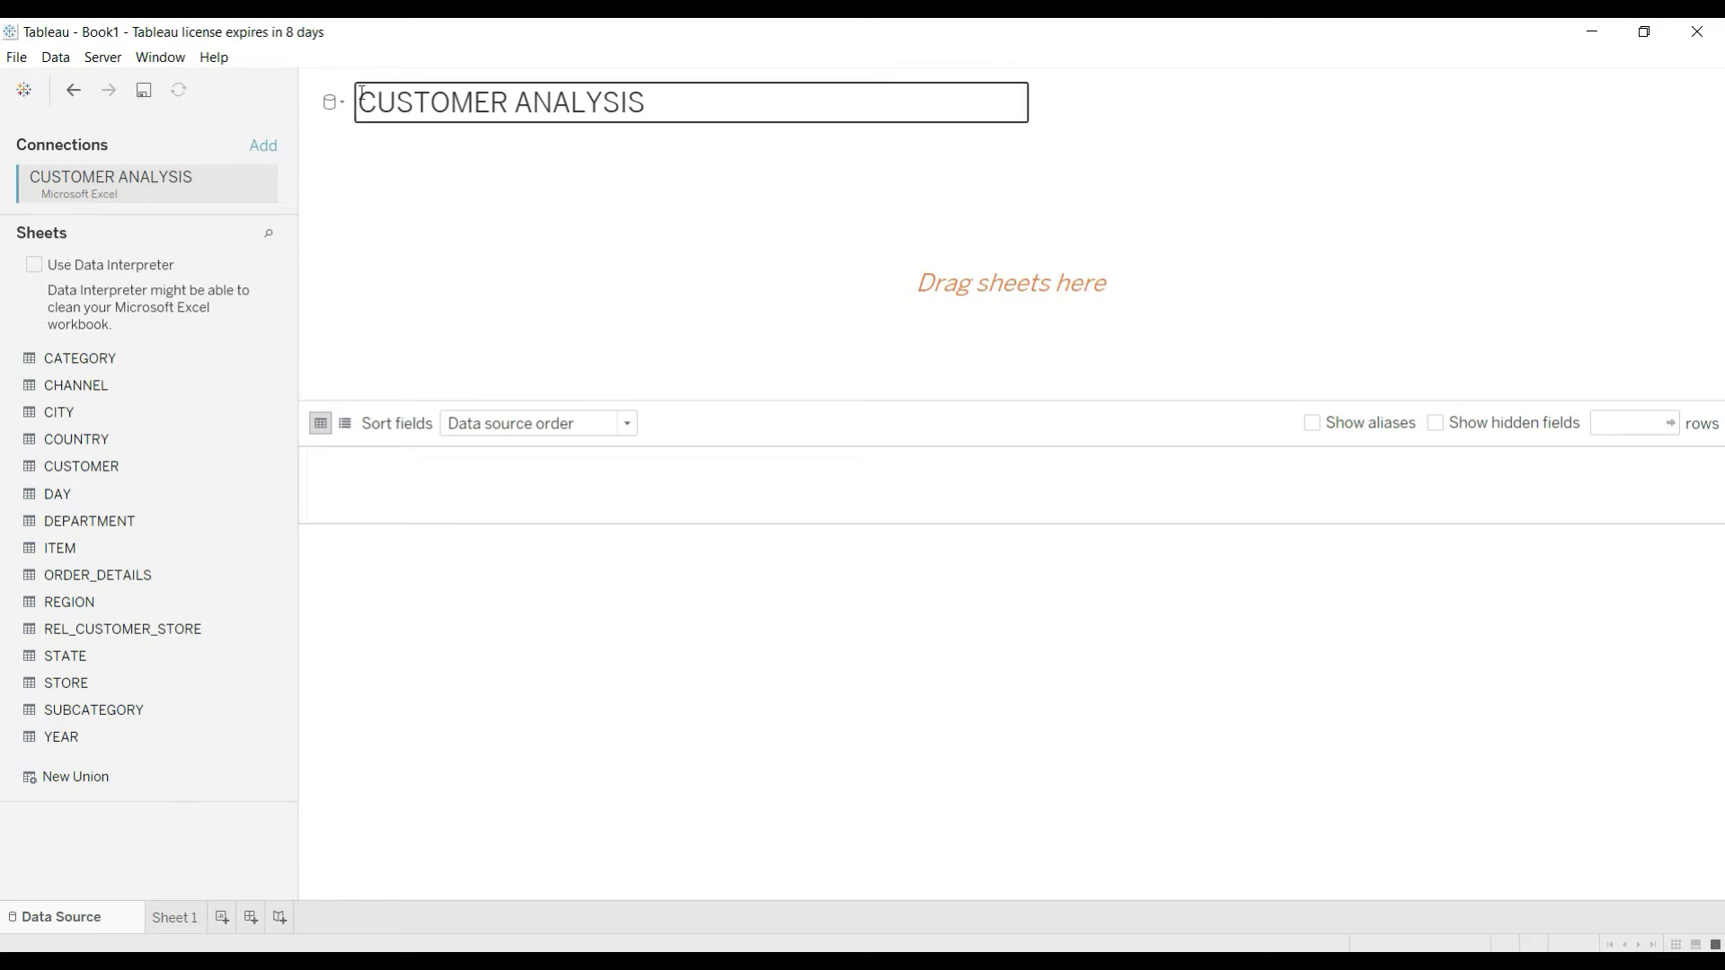
key(Return)
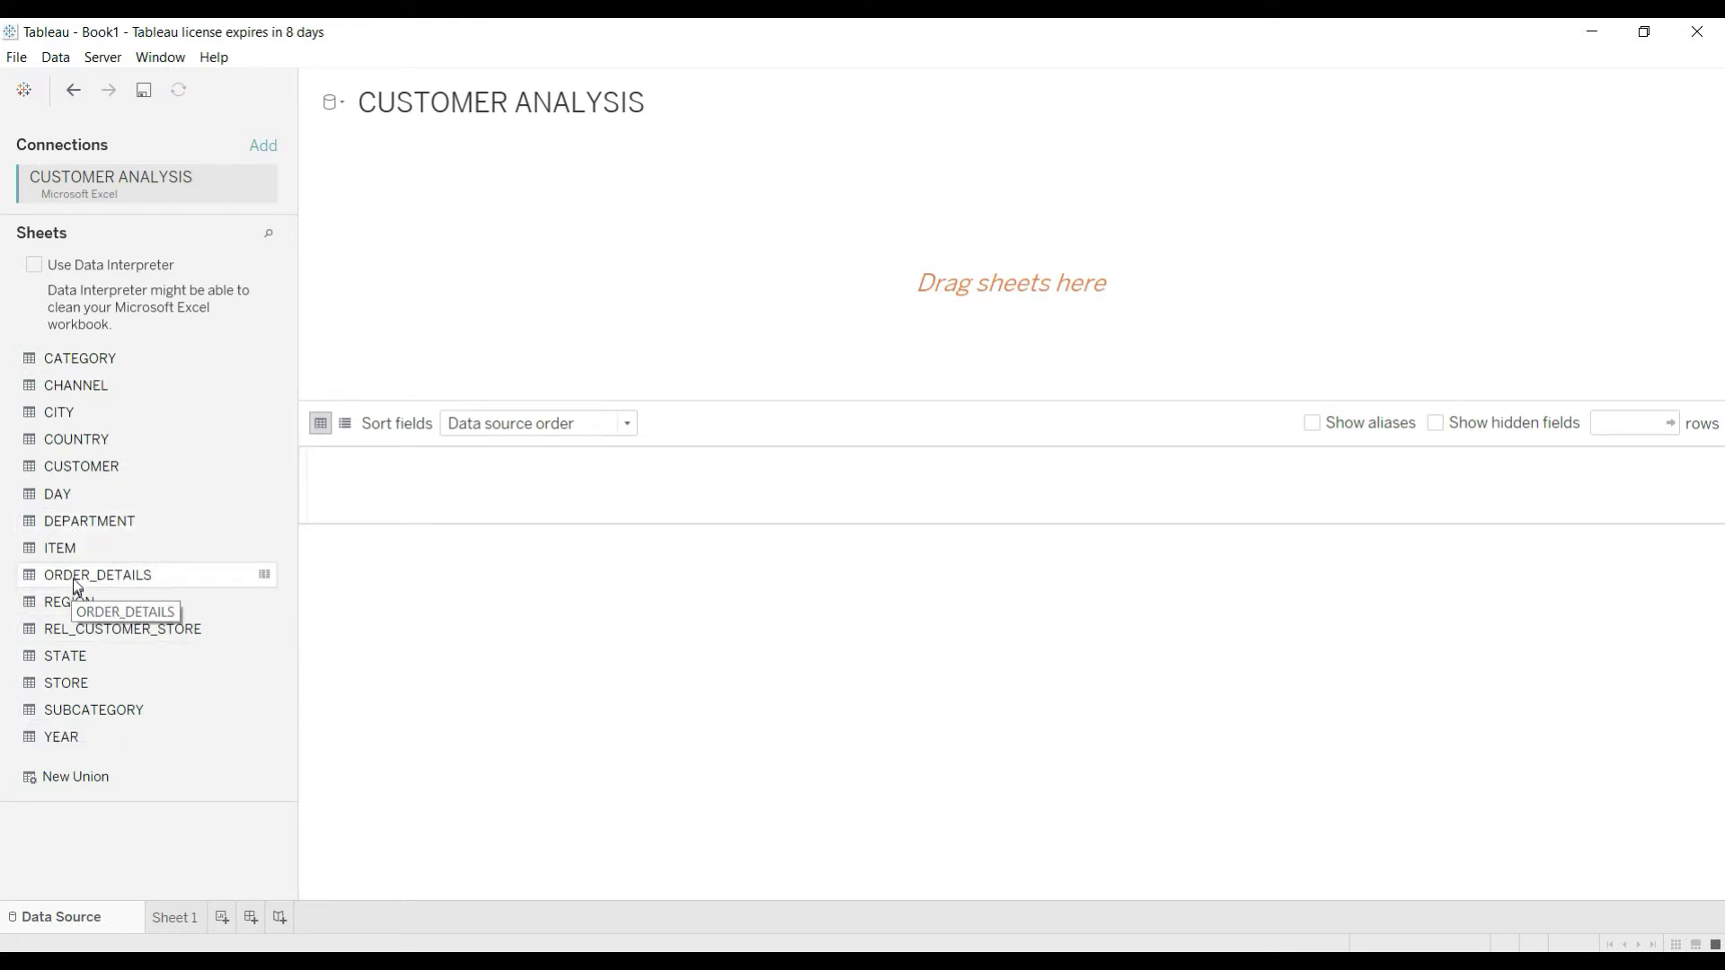
Add the ORDER_DETAILS sheet to the data source and clean the workbook with Data Interpreter.
drag(70, 575, 558, 287)
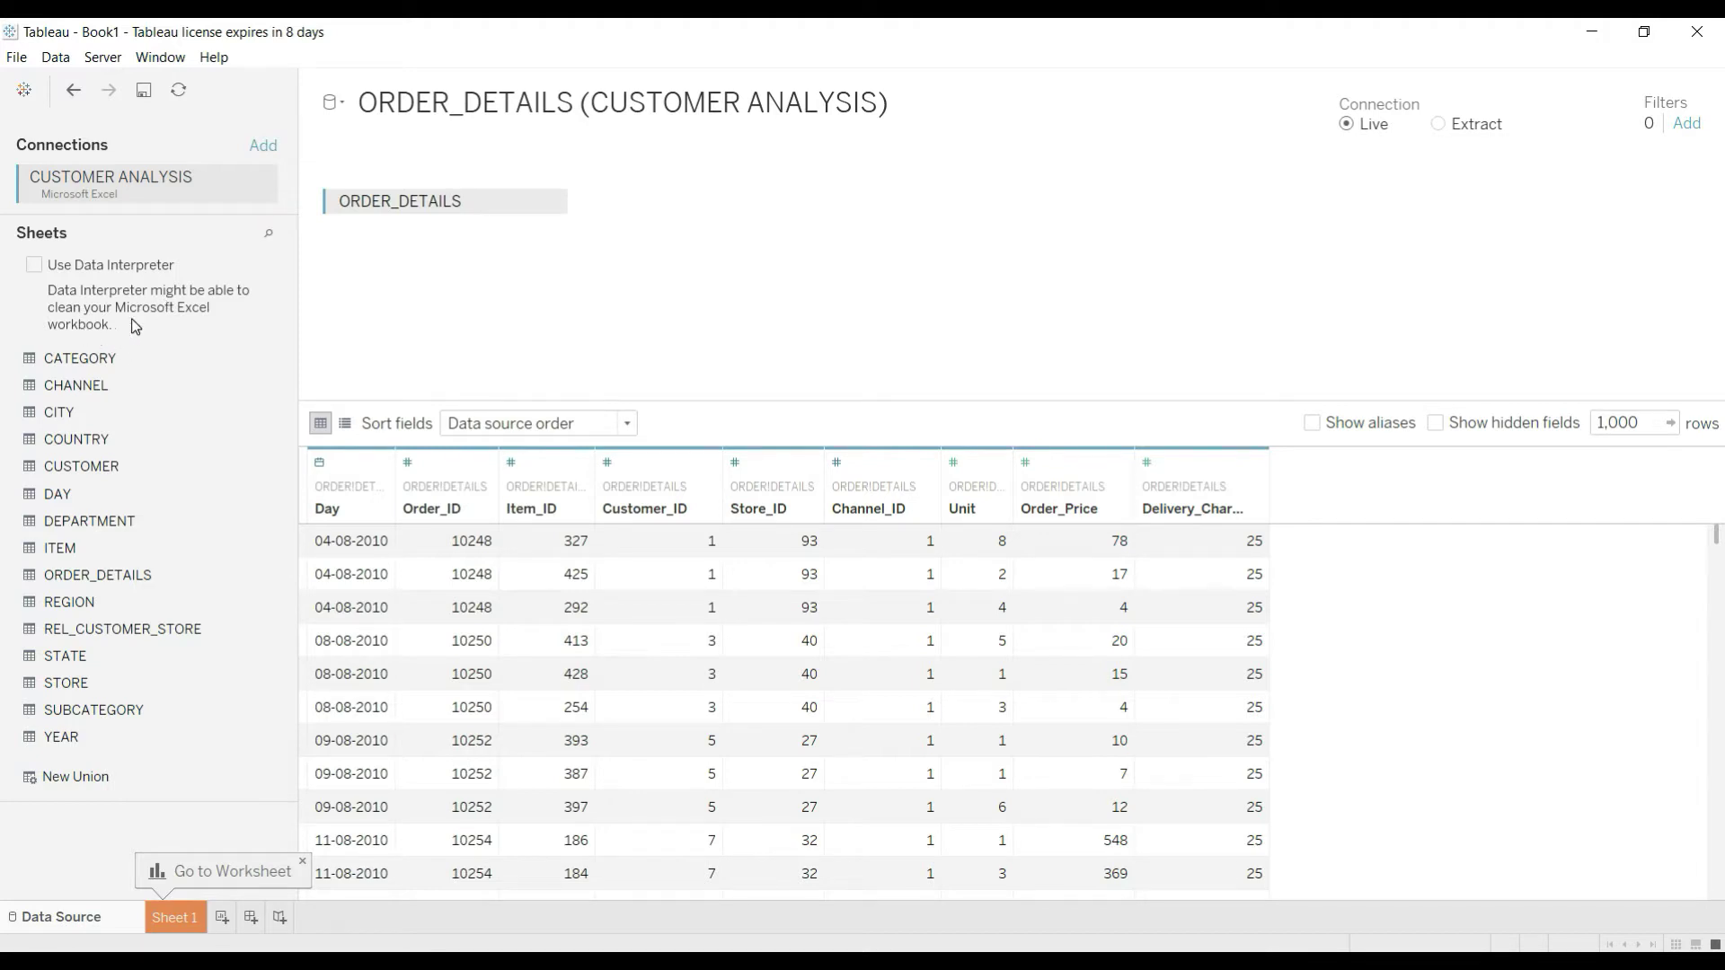
click(35, 268)
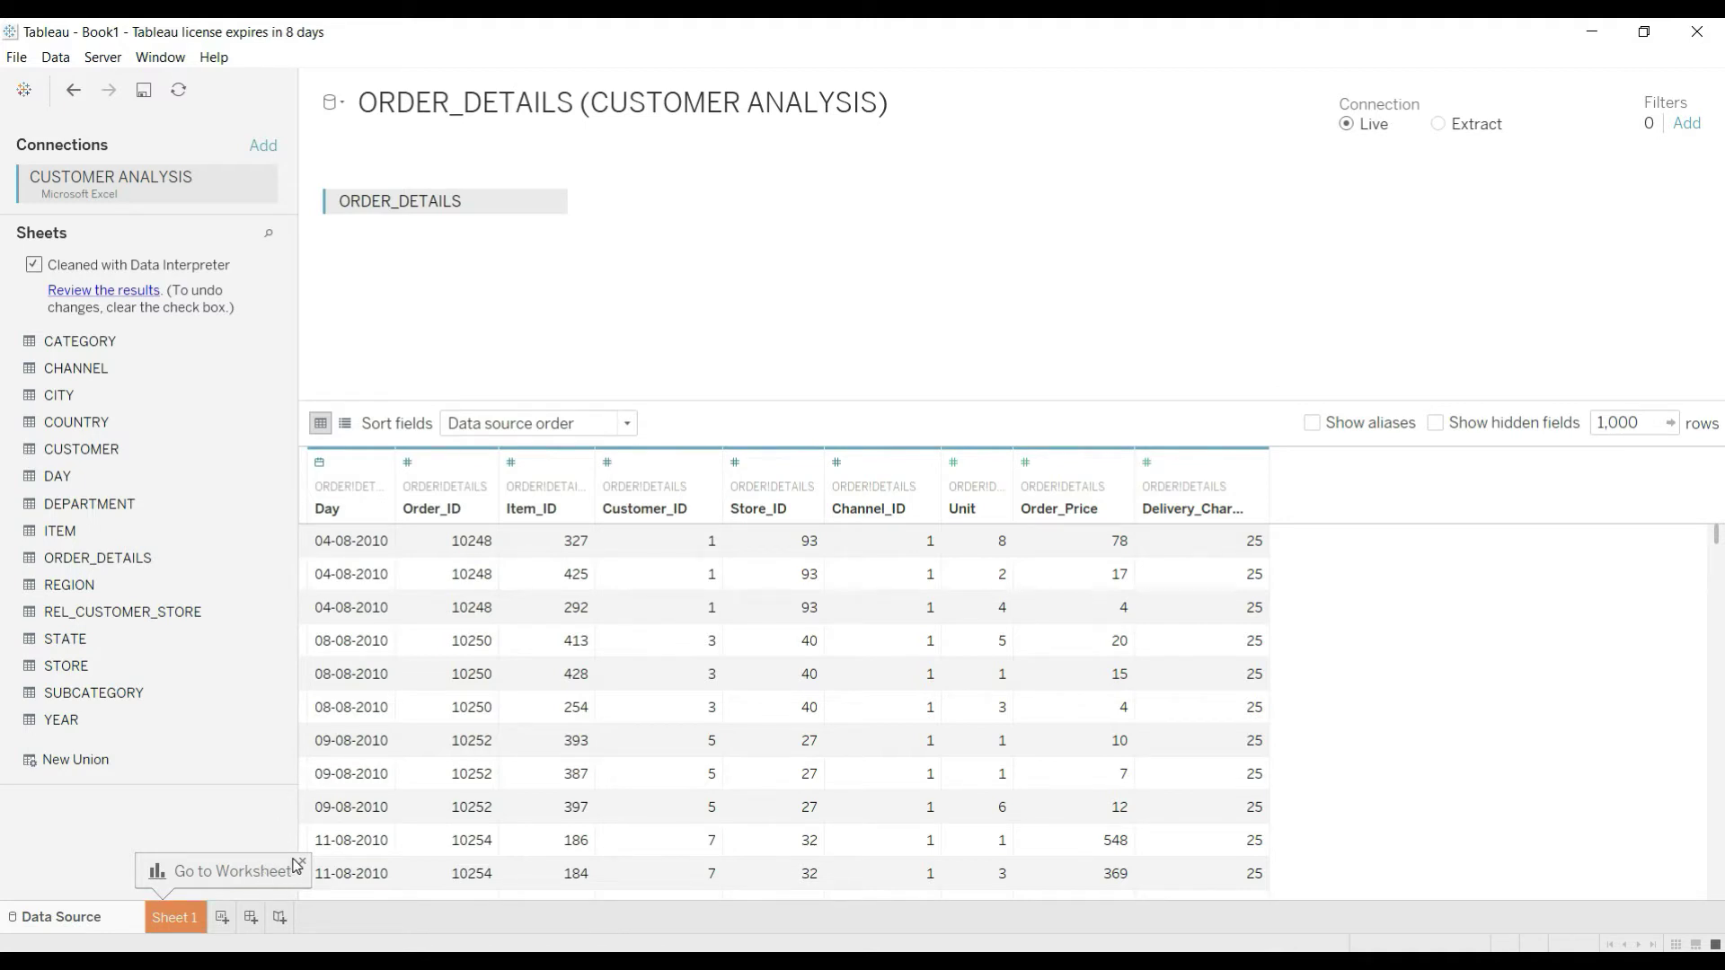
Open the Sheet 1 worksheet and hide the Show Me chart suggestions.
click(180, 921)
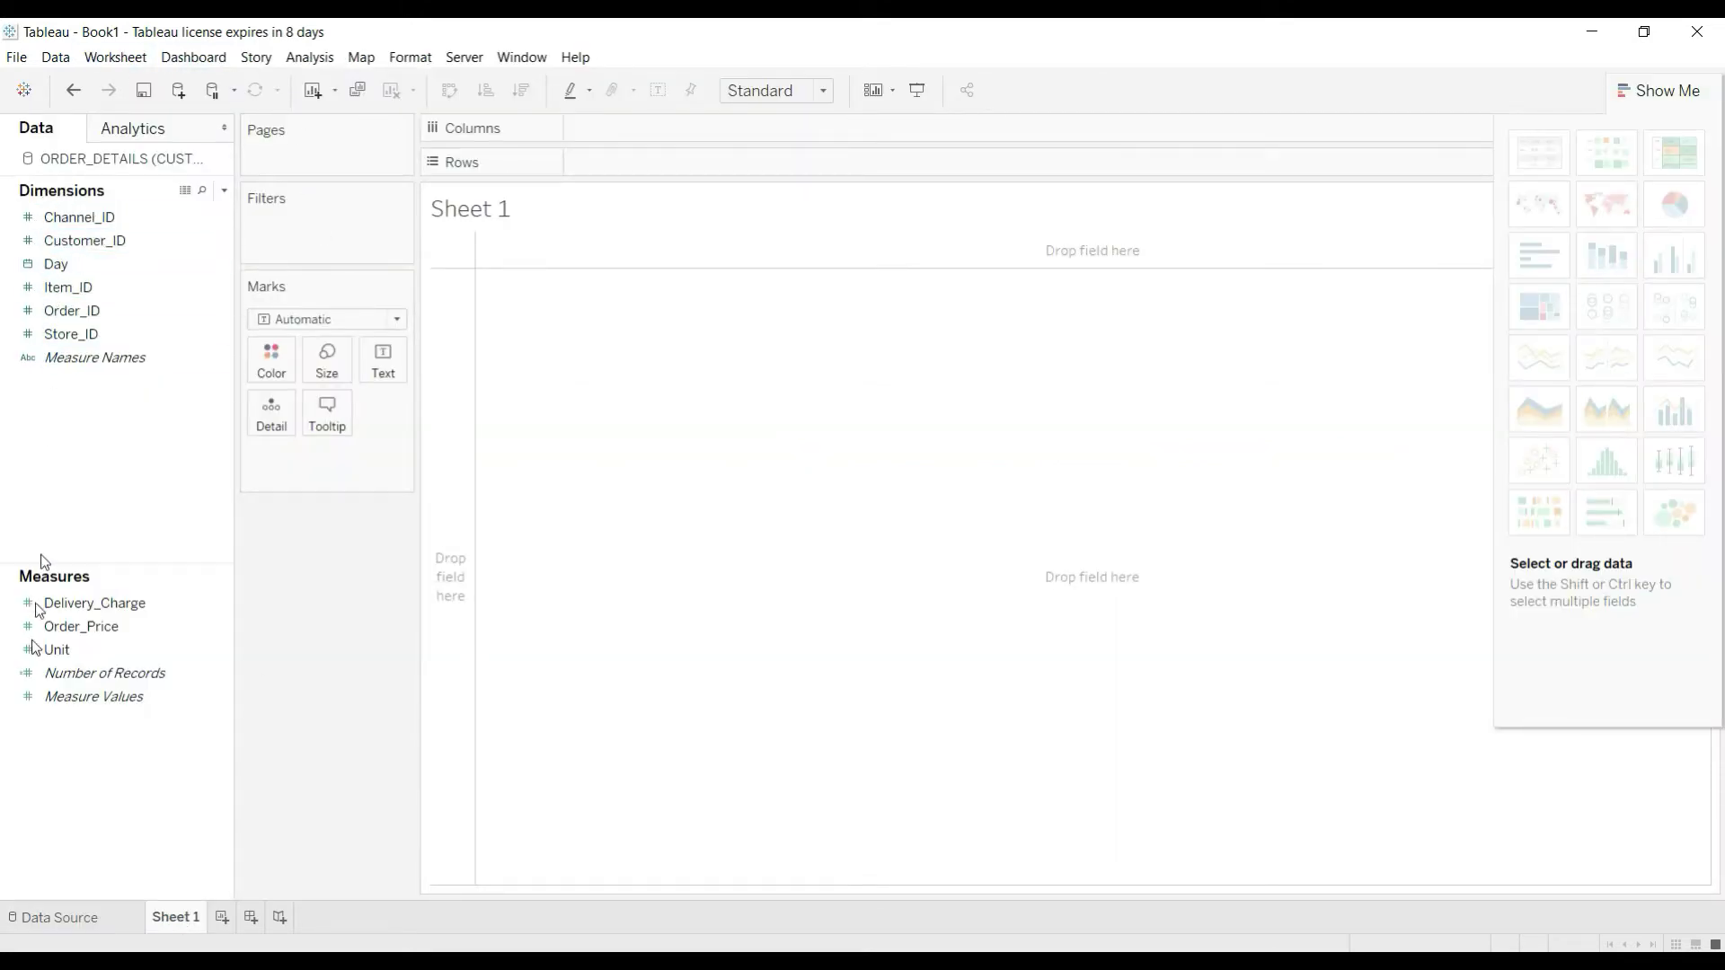
click(86, 676)
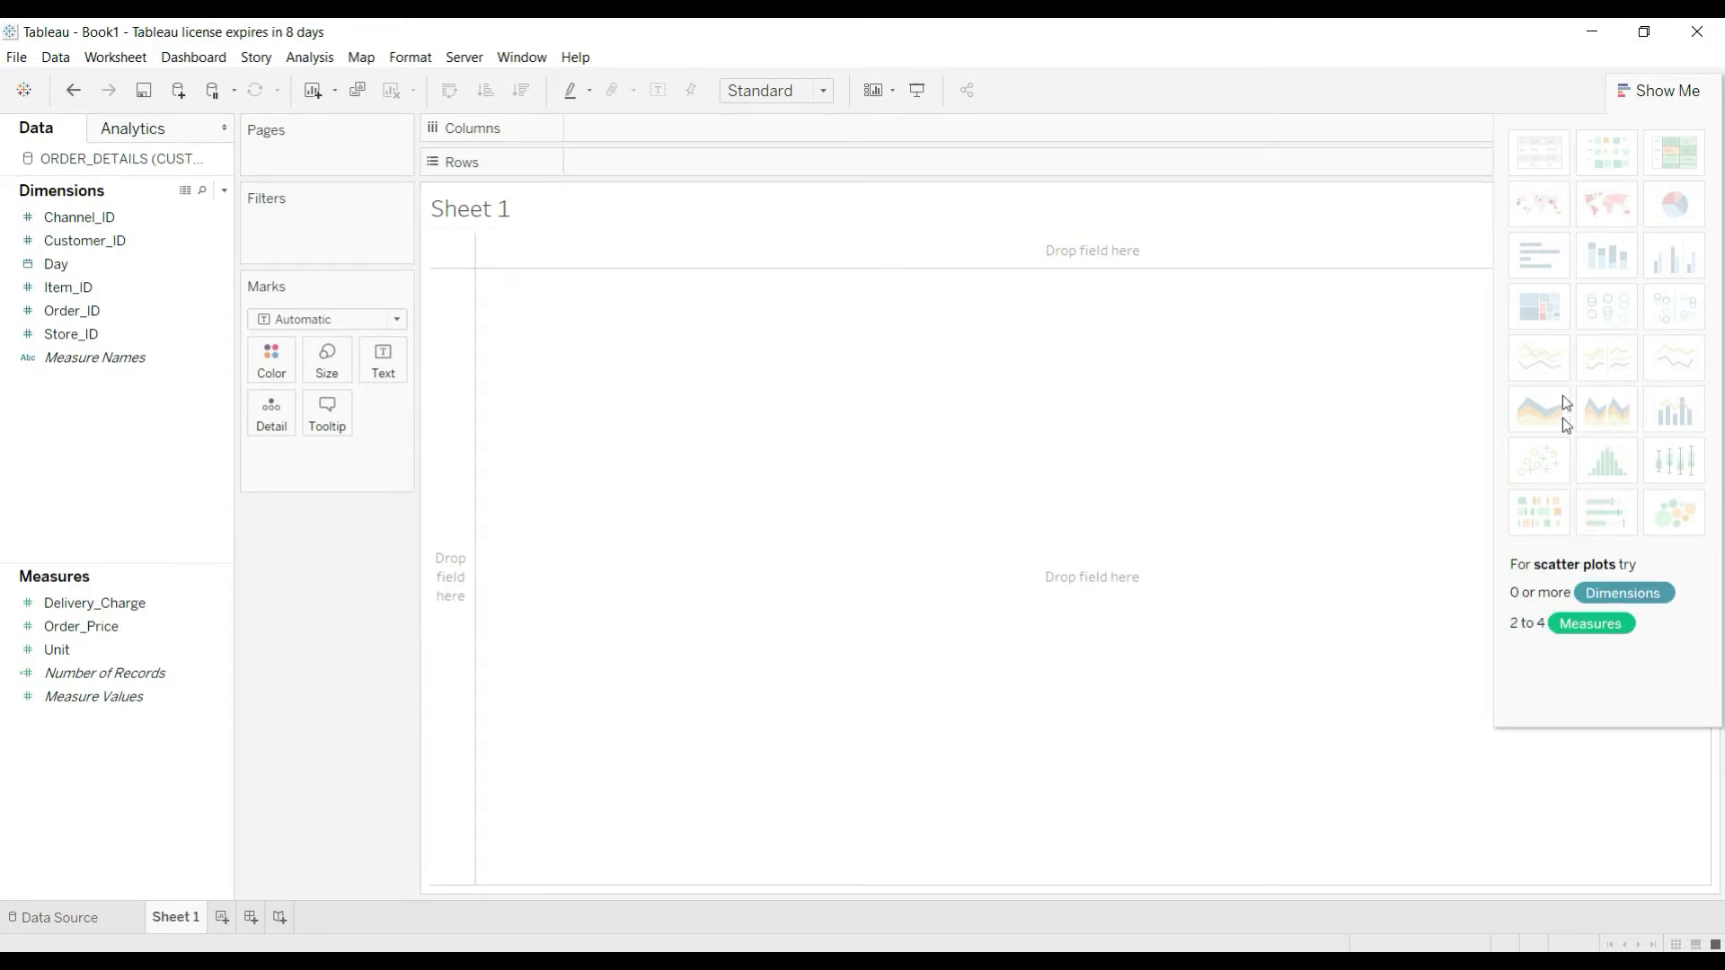
click(1668, 90)
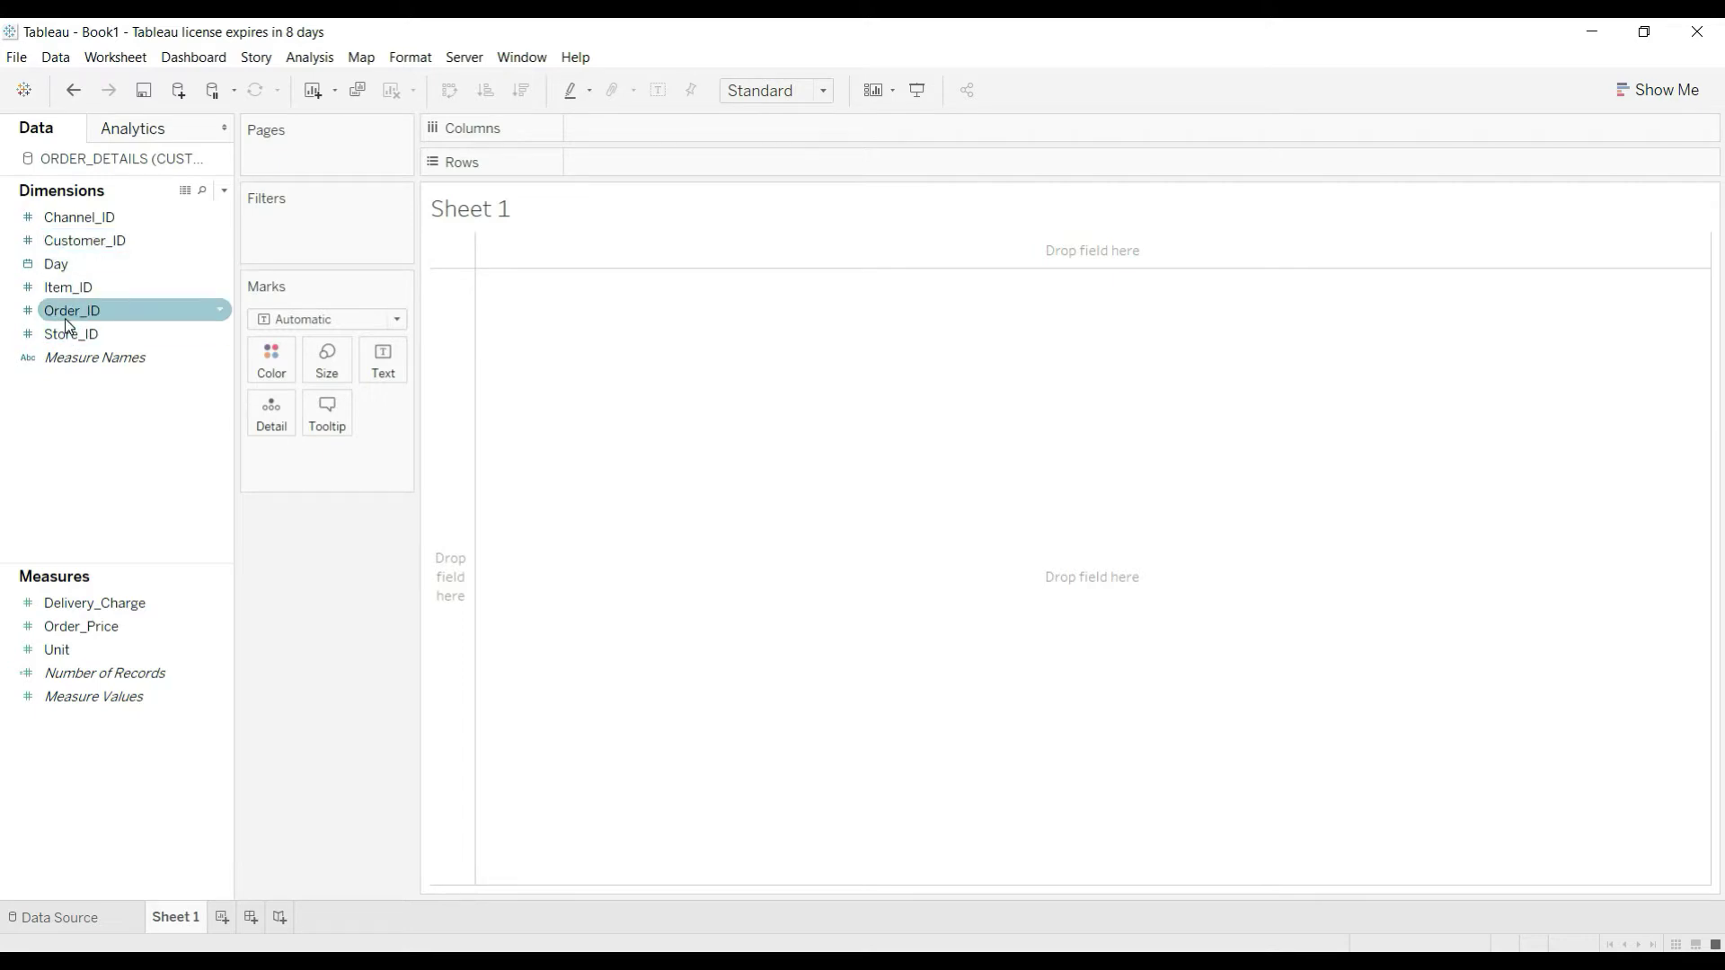
Place the Order_ID dimension on Rows, try it on Columns, and return it to Rows.
drag(69, 321, 609, 167)
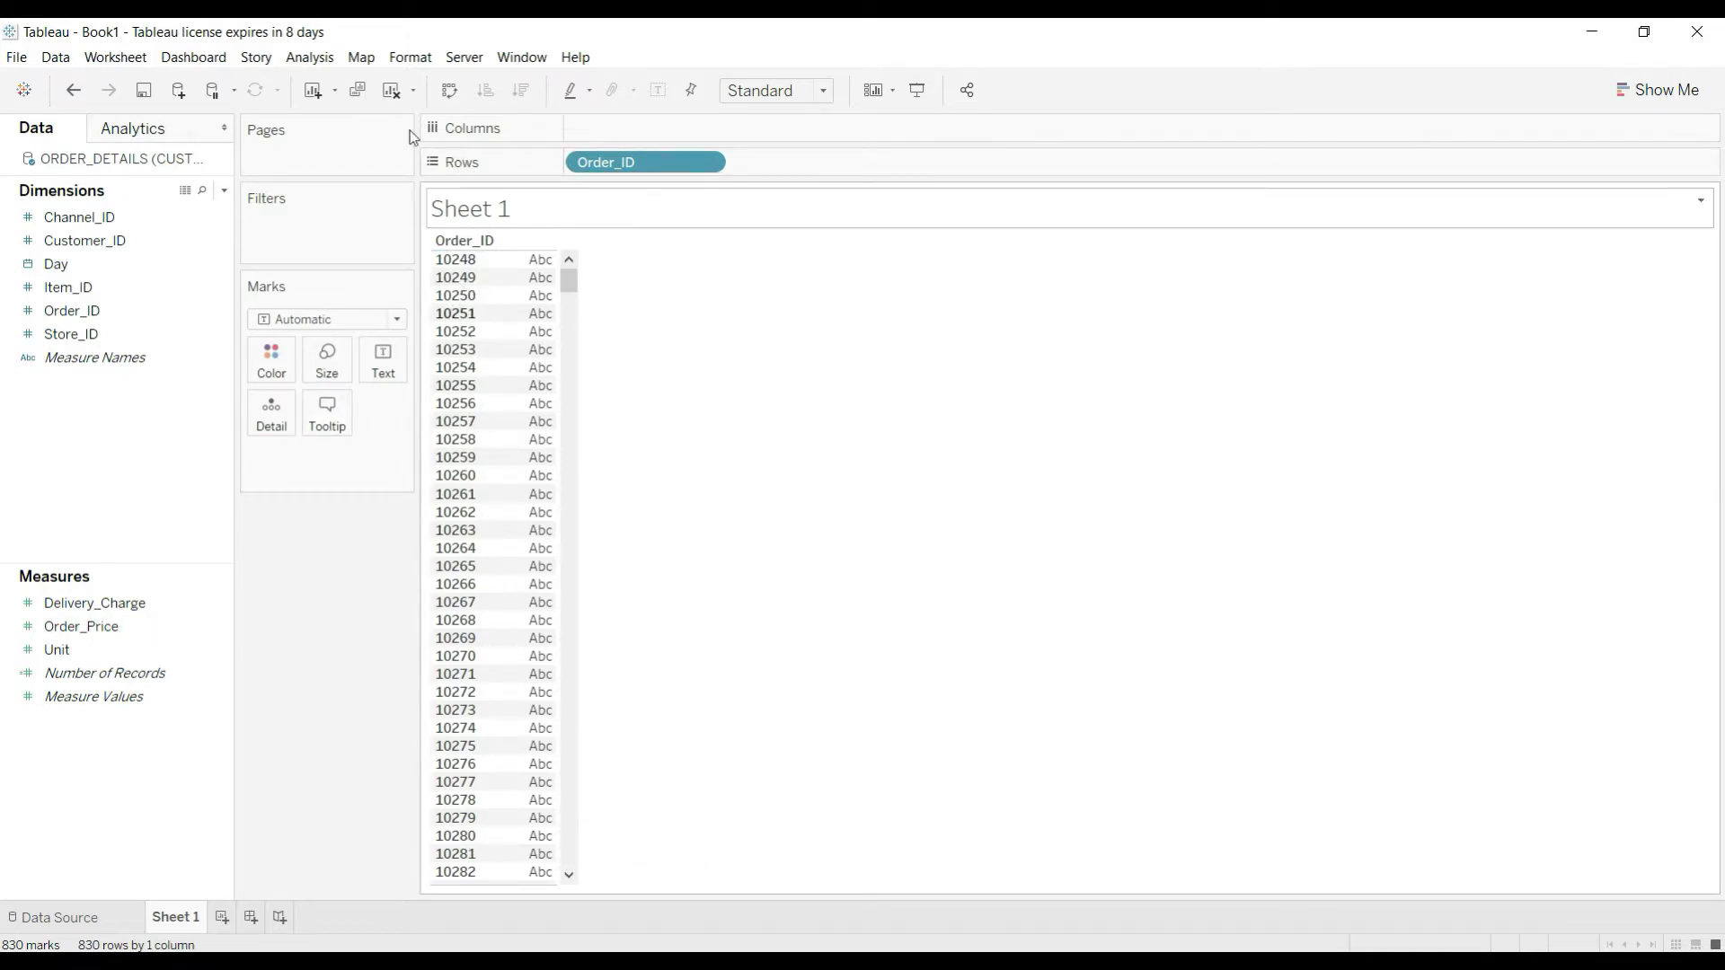
drag(620, 163, 622, 134)
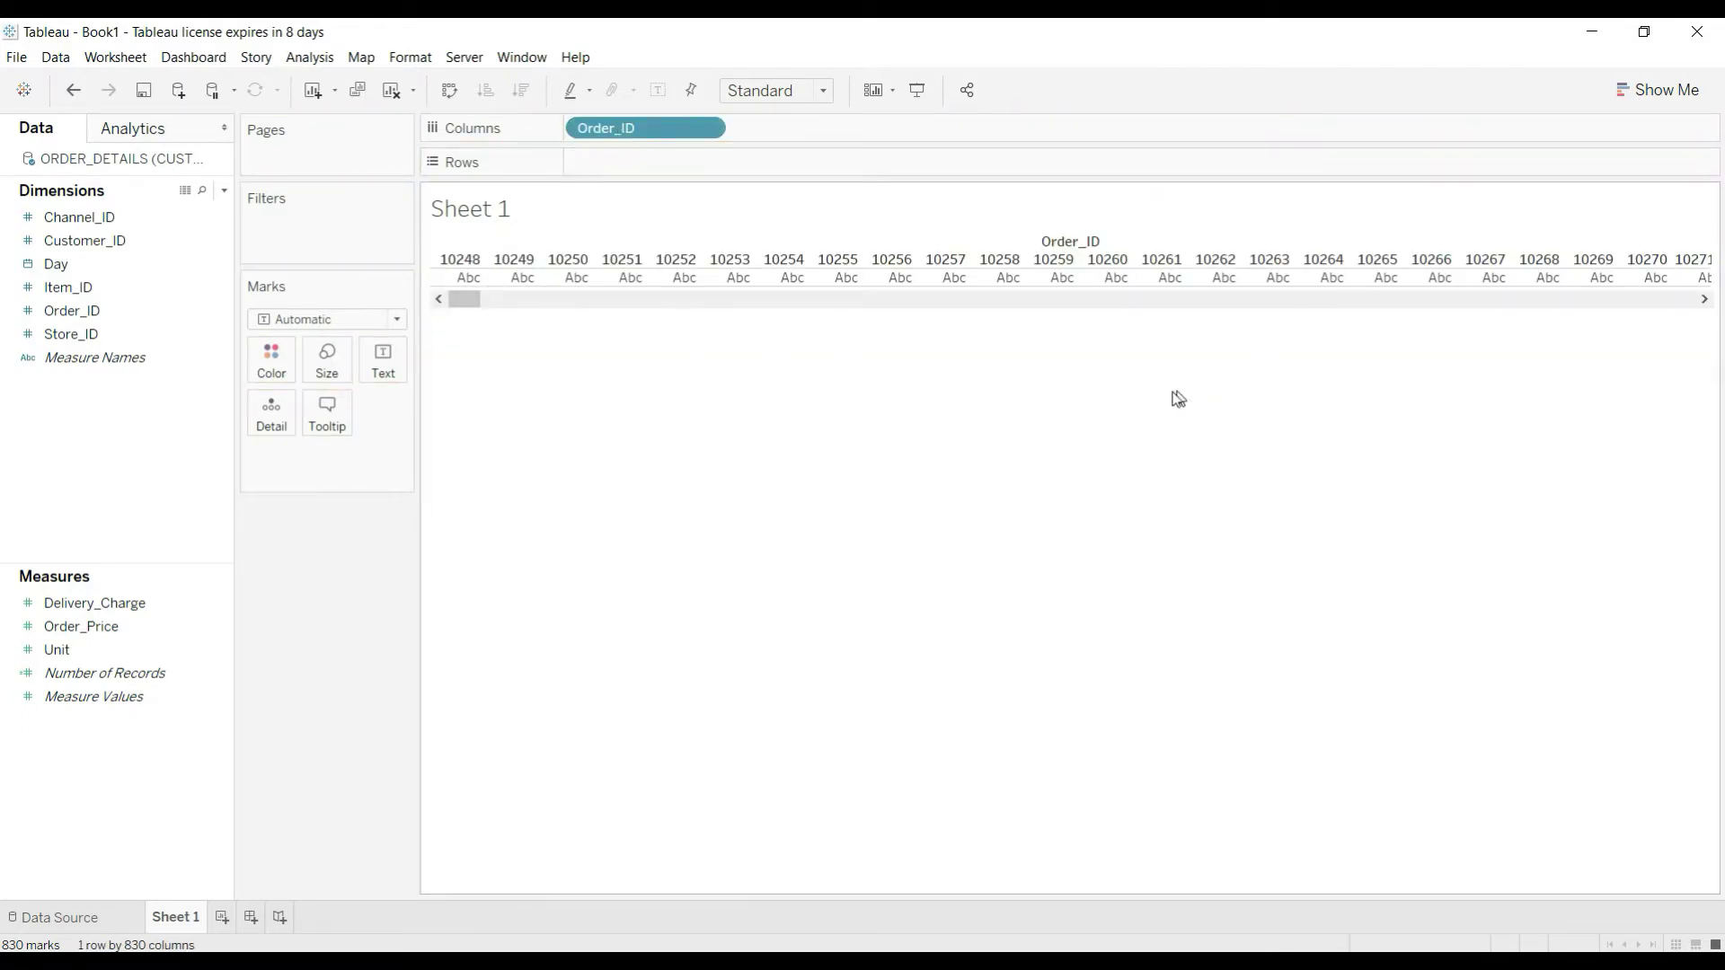
drag(640, 130, 638, 163)
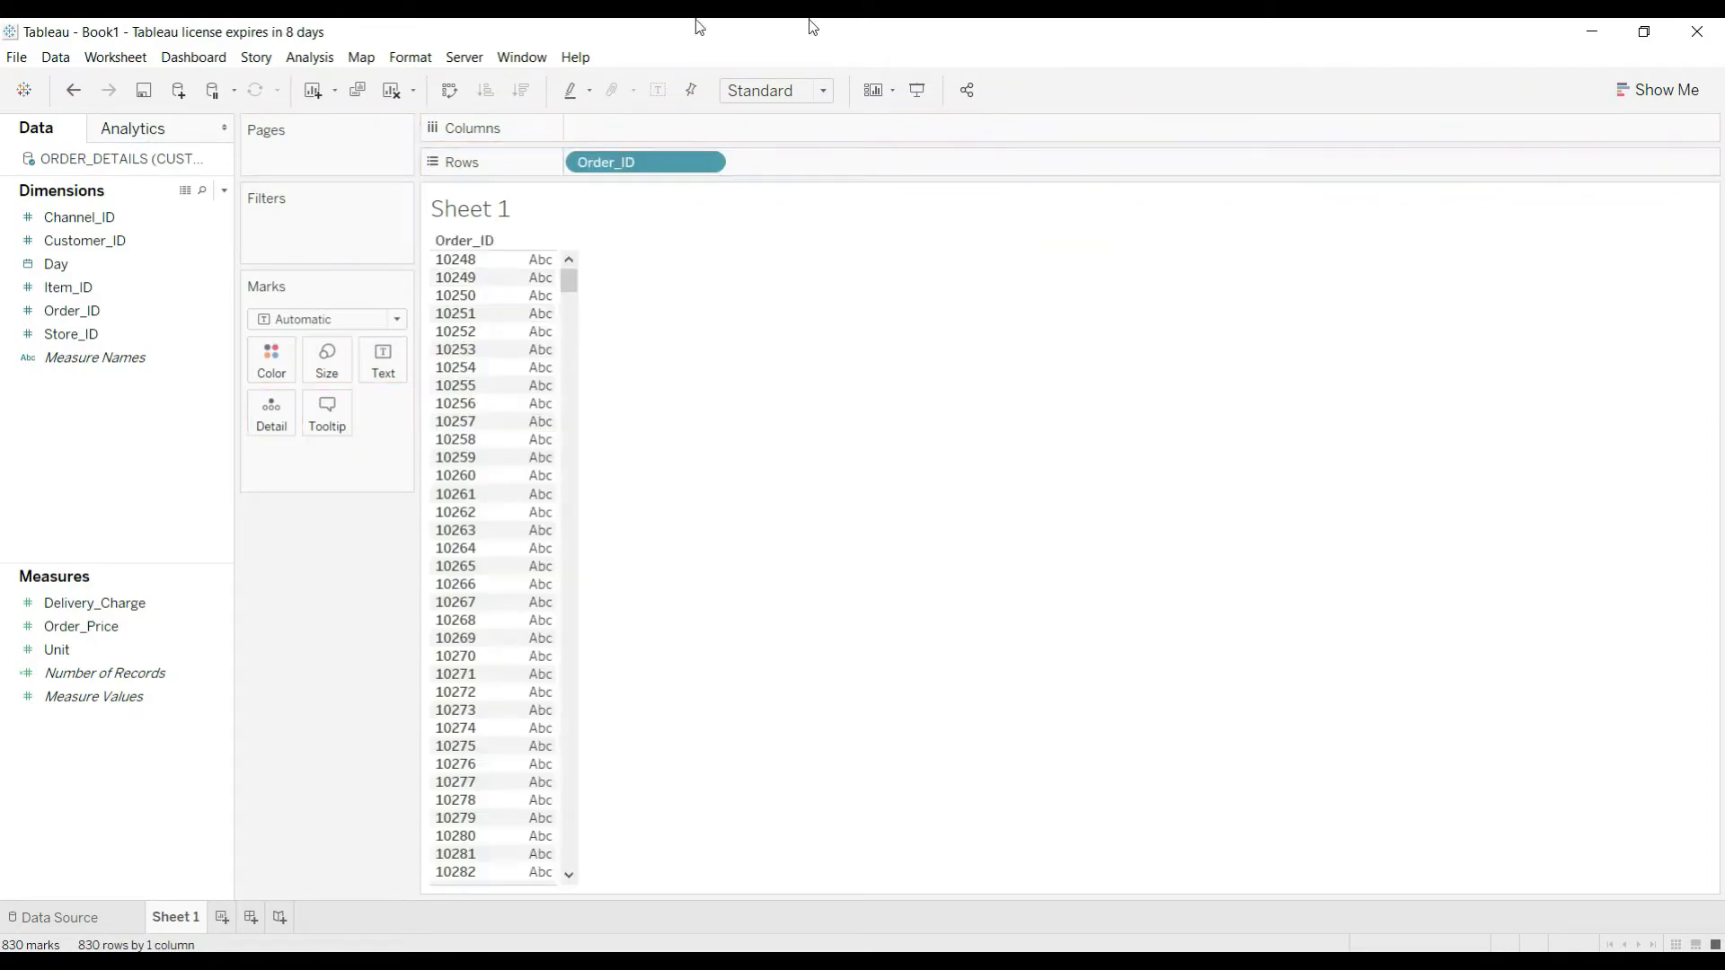
Add the Delivery_Charge measure to the view as text values for each Order_ID.
click(112, 653)
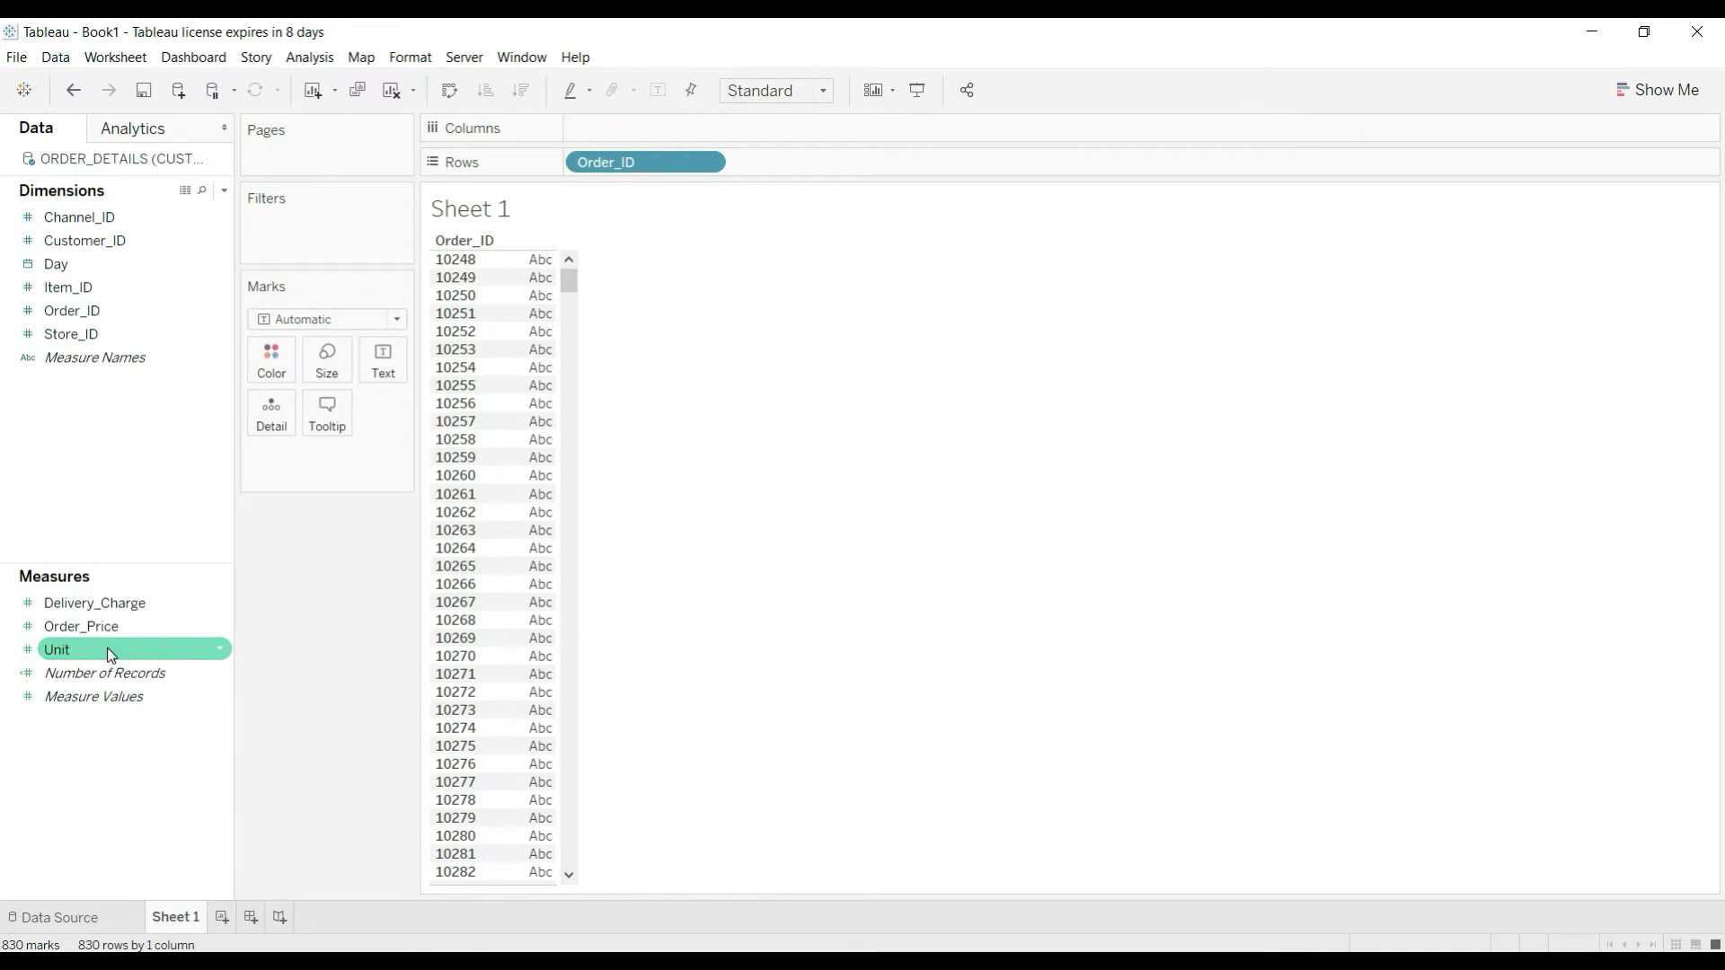
click(110, 607)
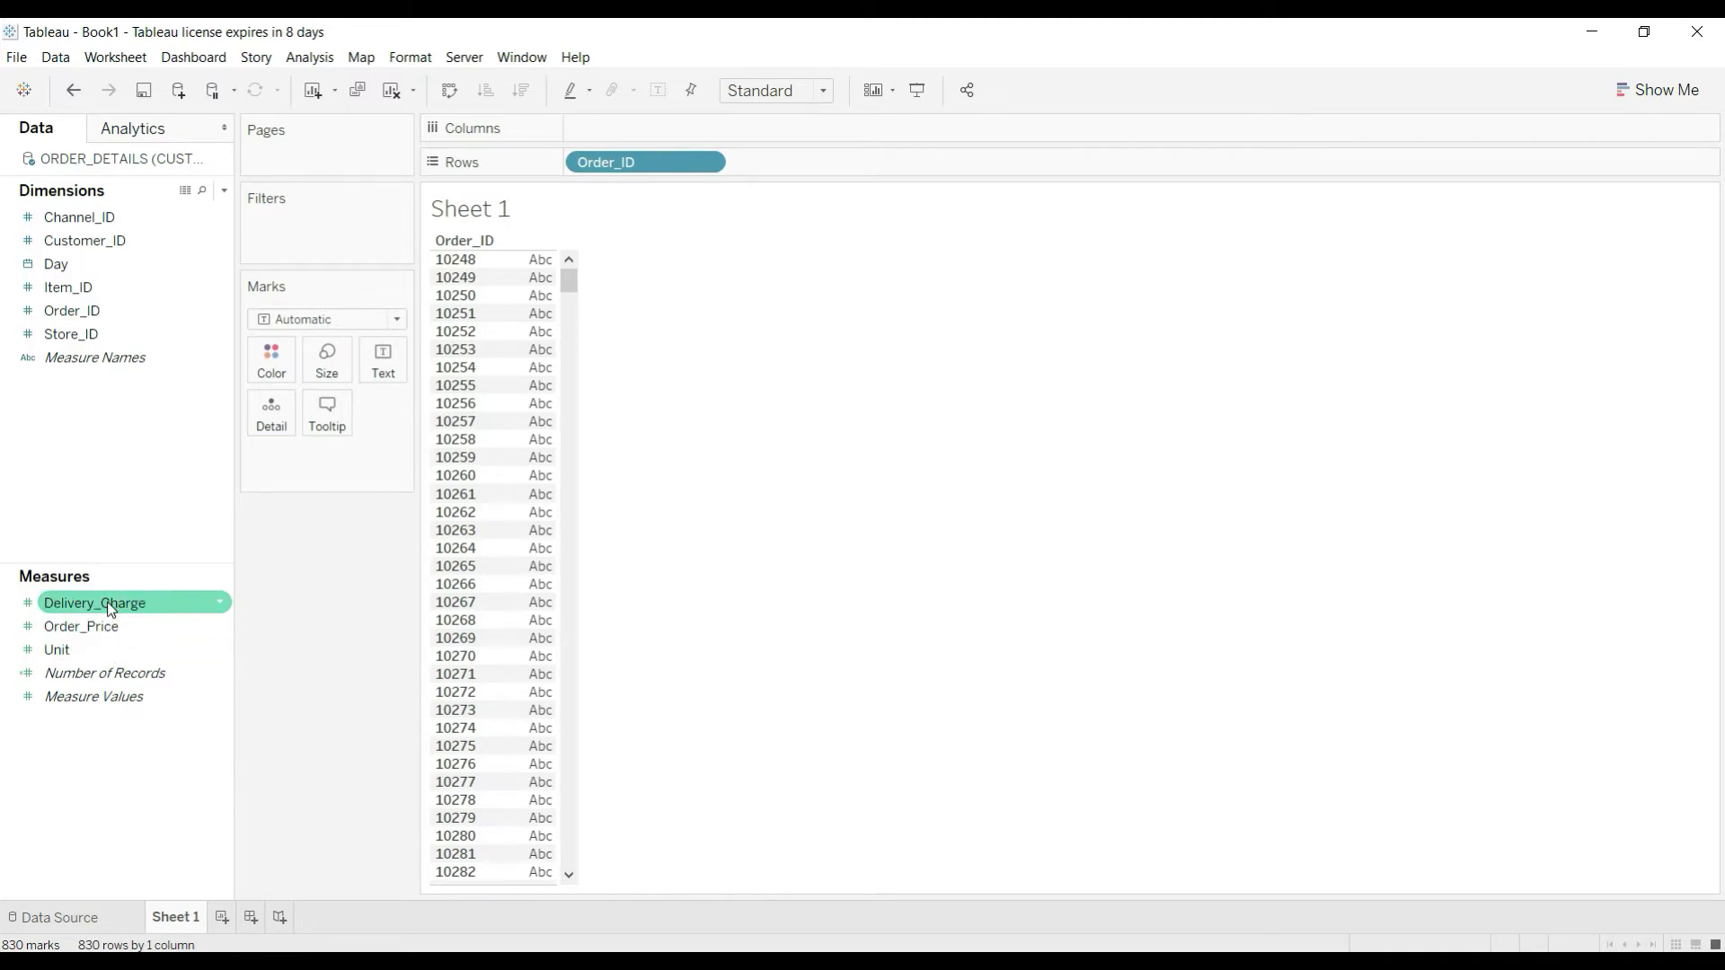
click(111, 609)
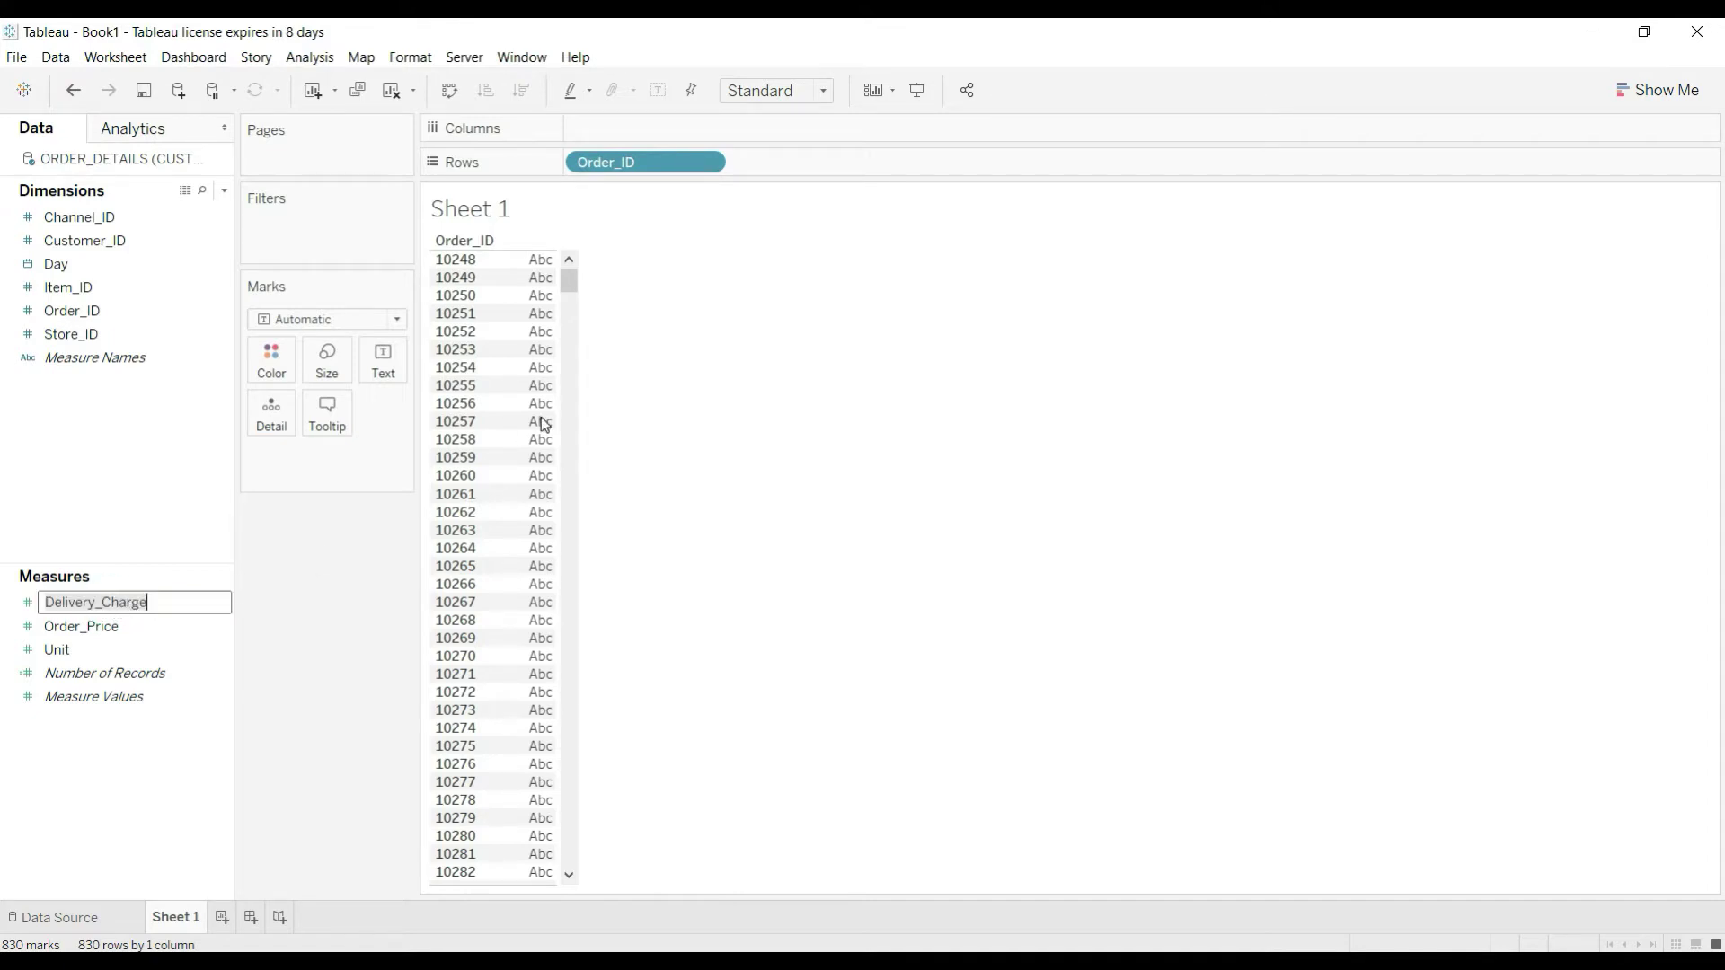
ctrl+click(171, 650)
drag(165, 608, 543, 422)
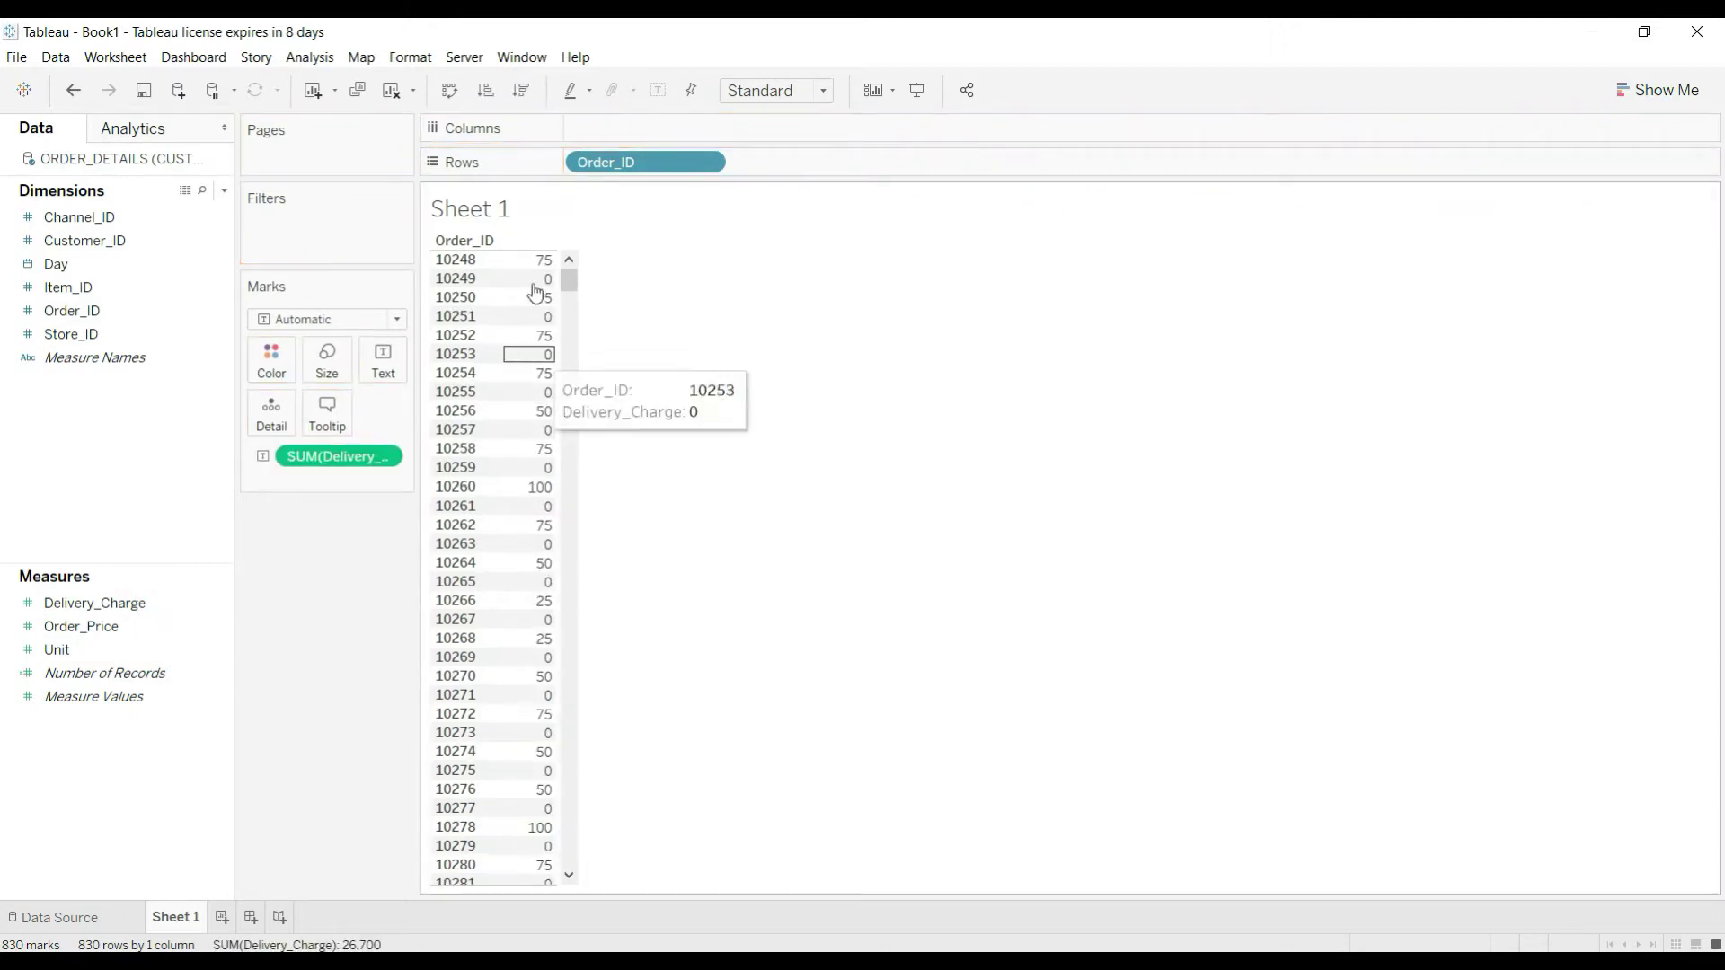
Change the aggregation of the Delivery_Charge measure on the Marks card to Count.
click(385, 458)
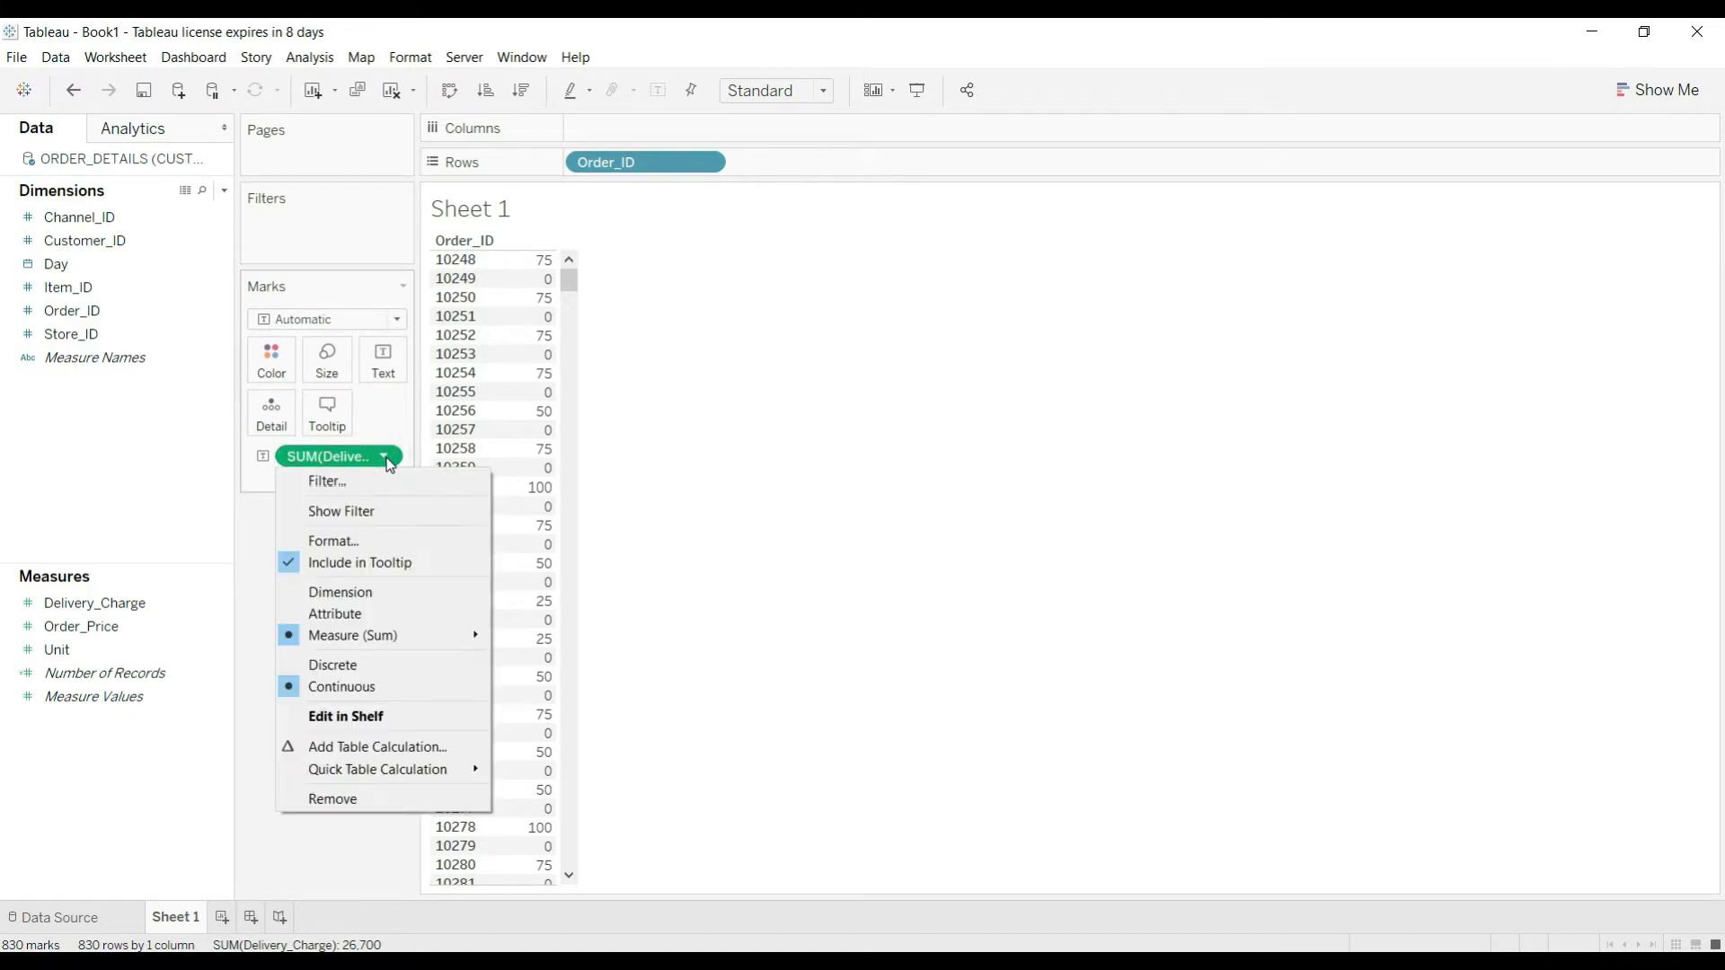
mouse_move(370, 644)
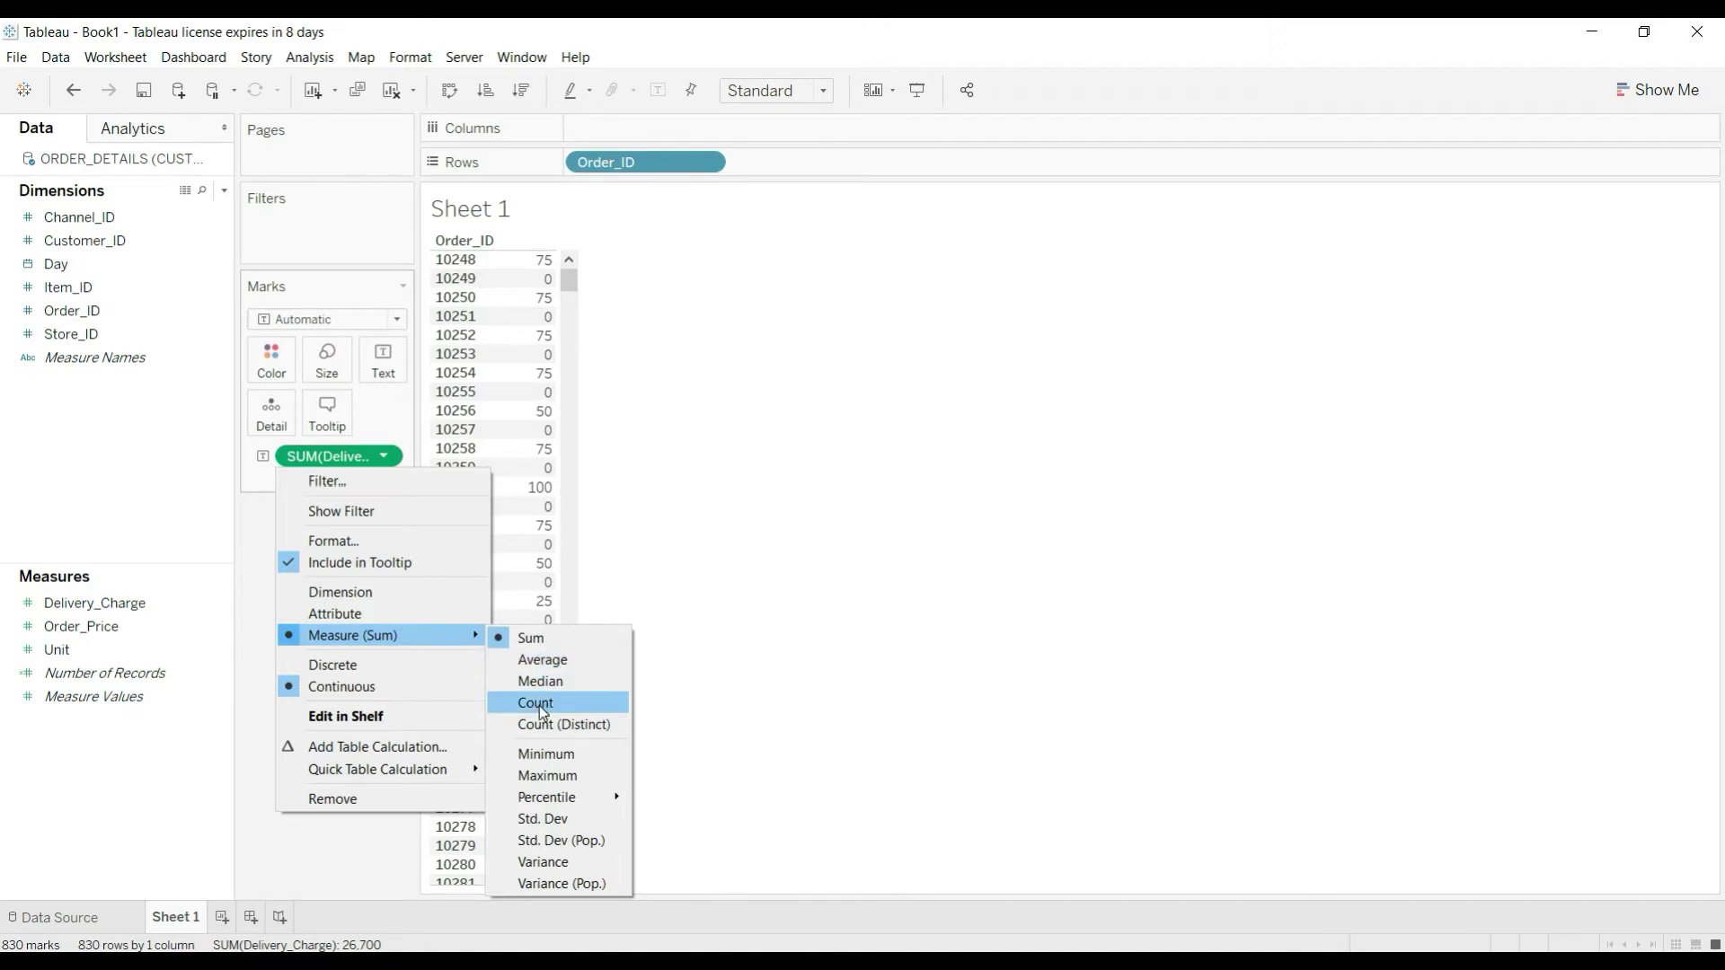
click(386, 461)
double_click(382, 456)
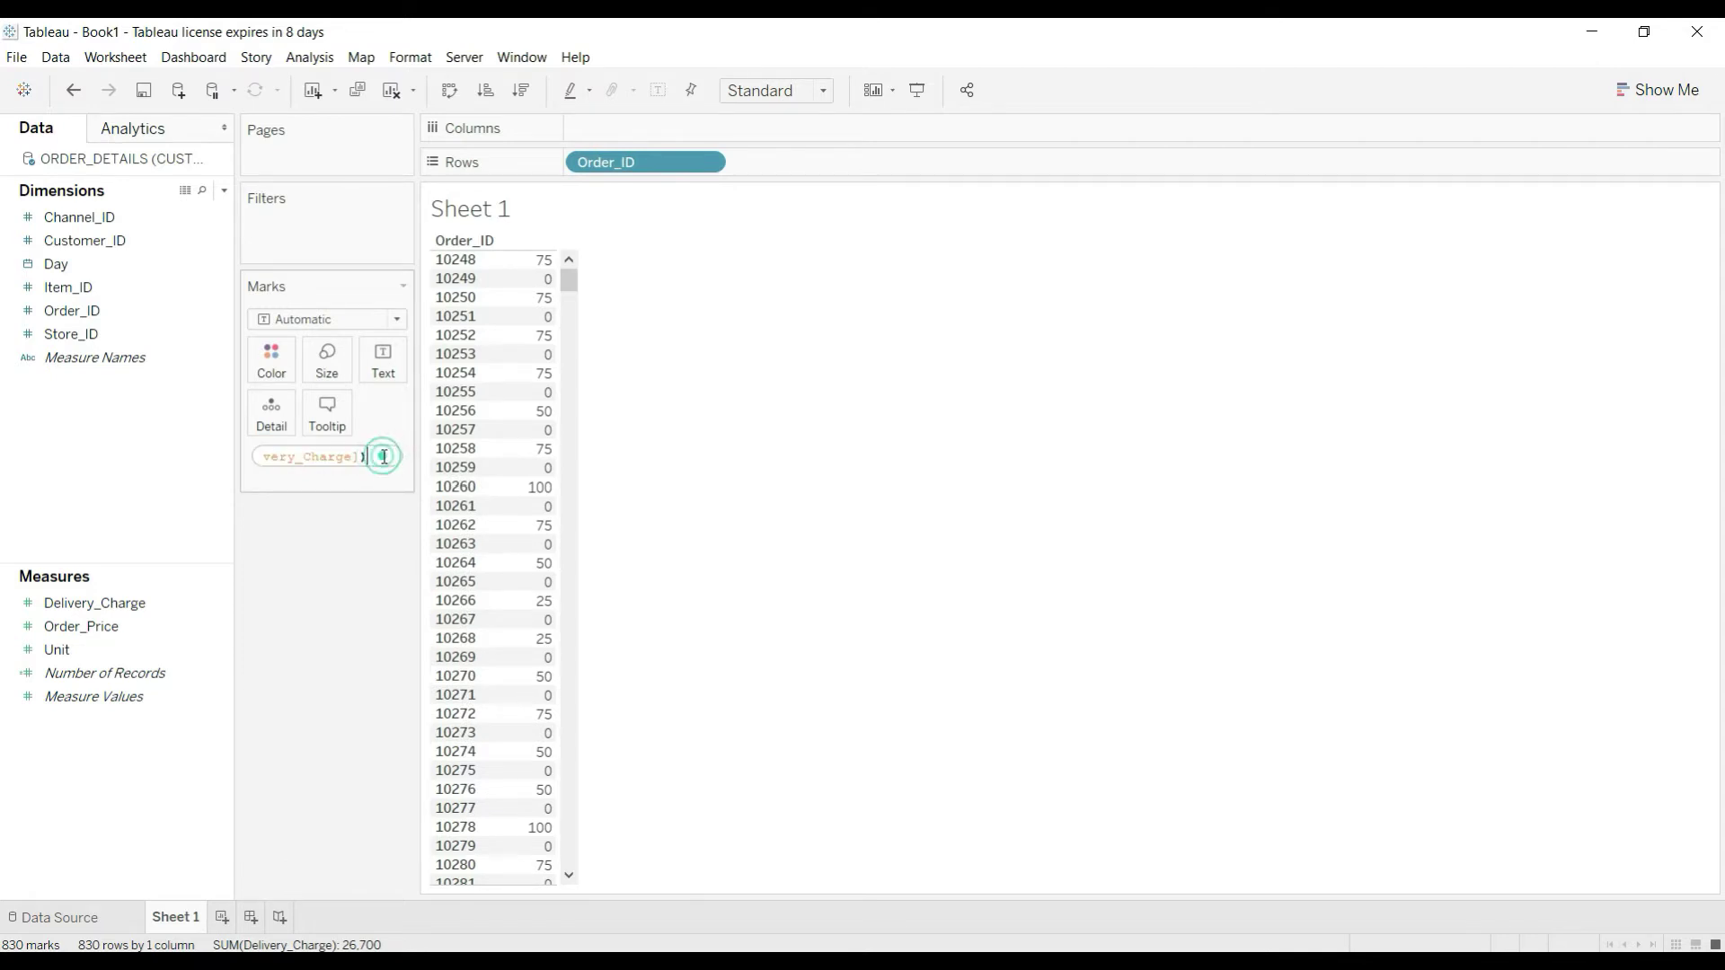
click(335, 525)
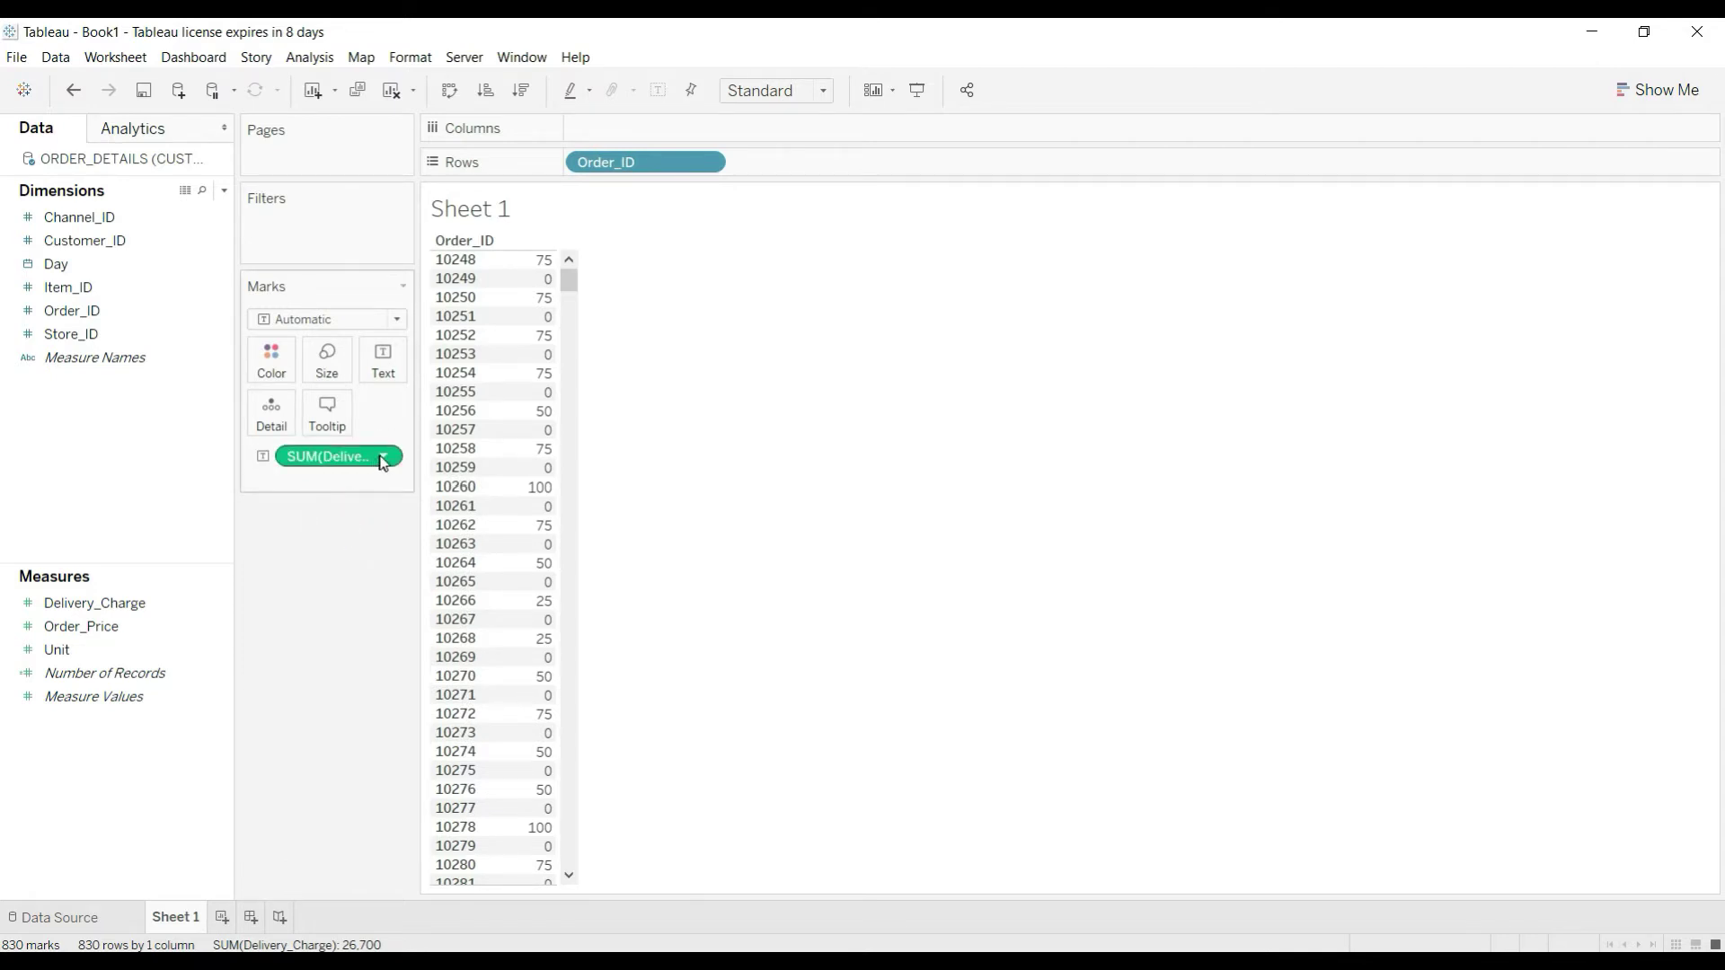
click(385, 459)
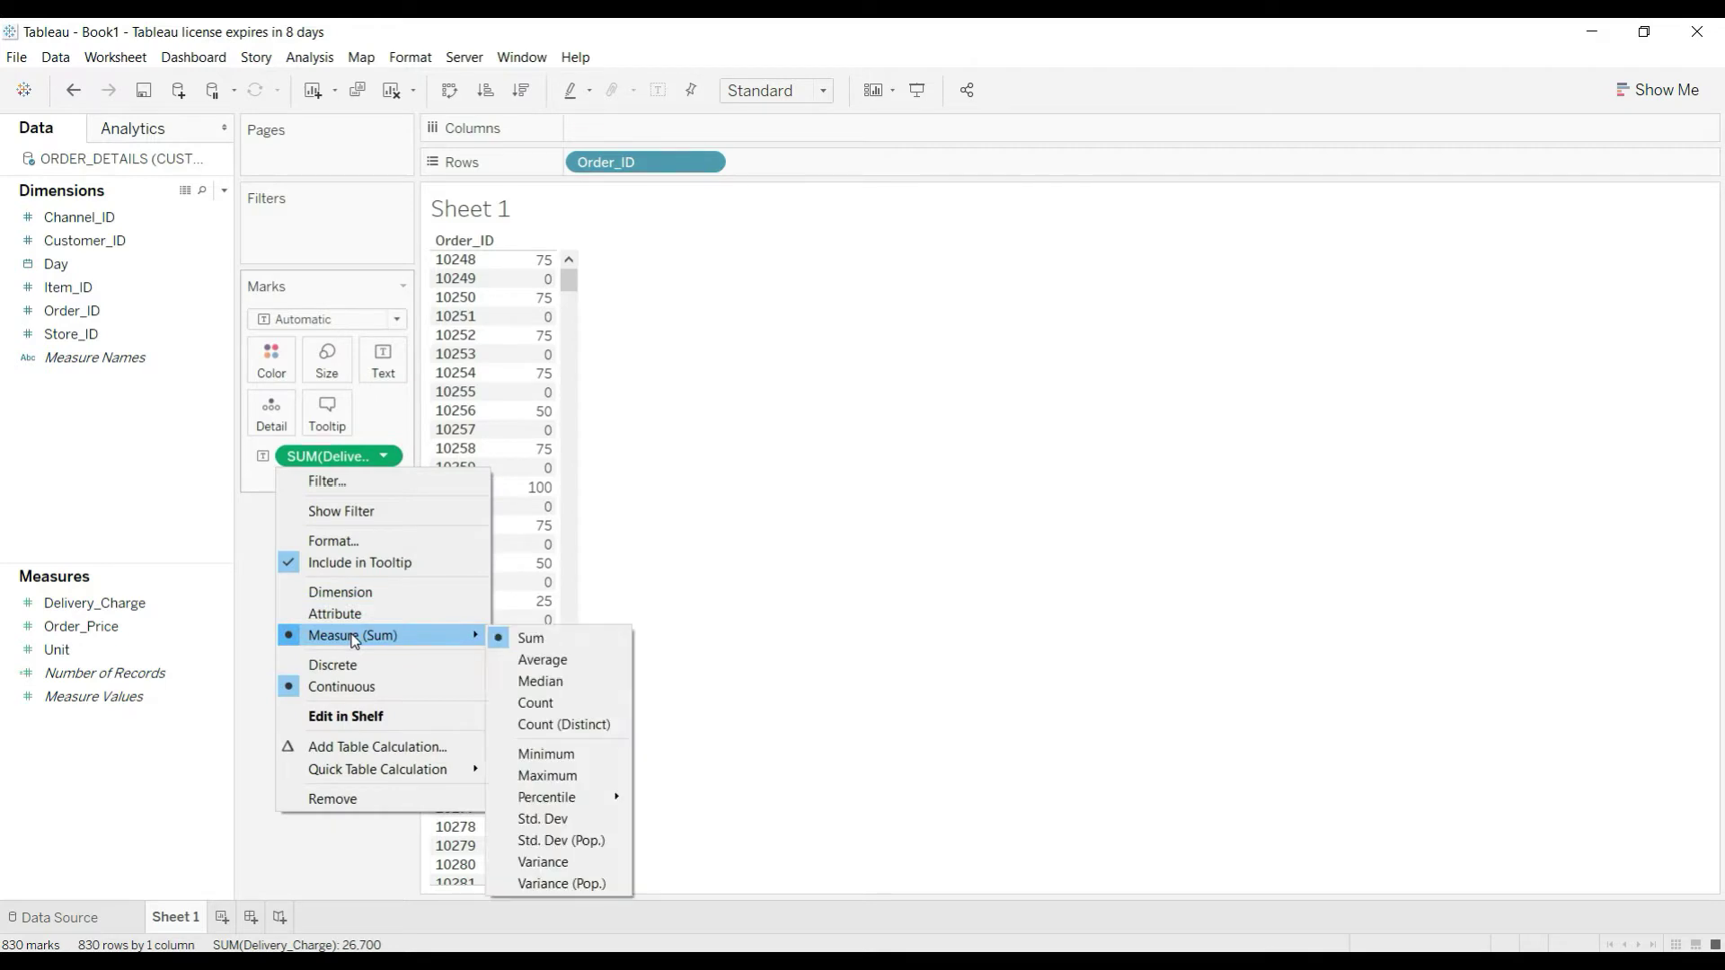
click(543, 704)
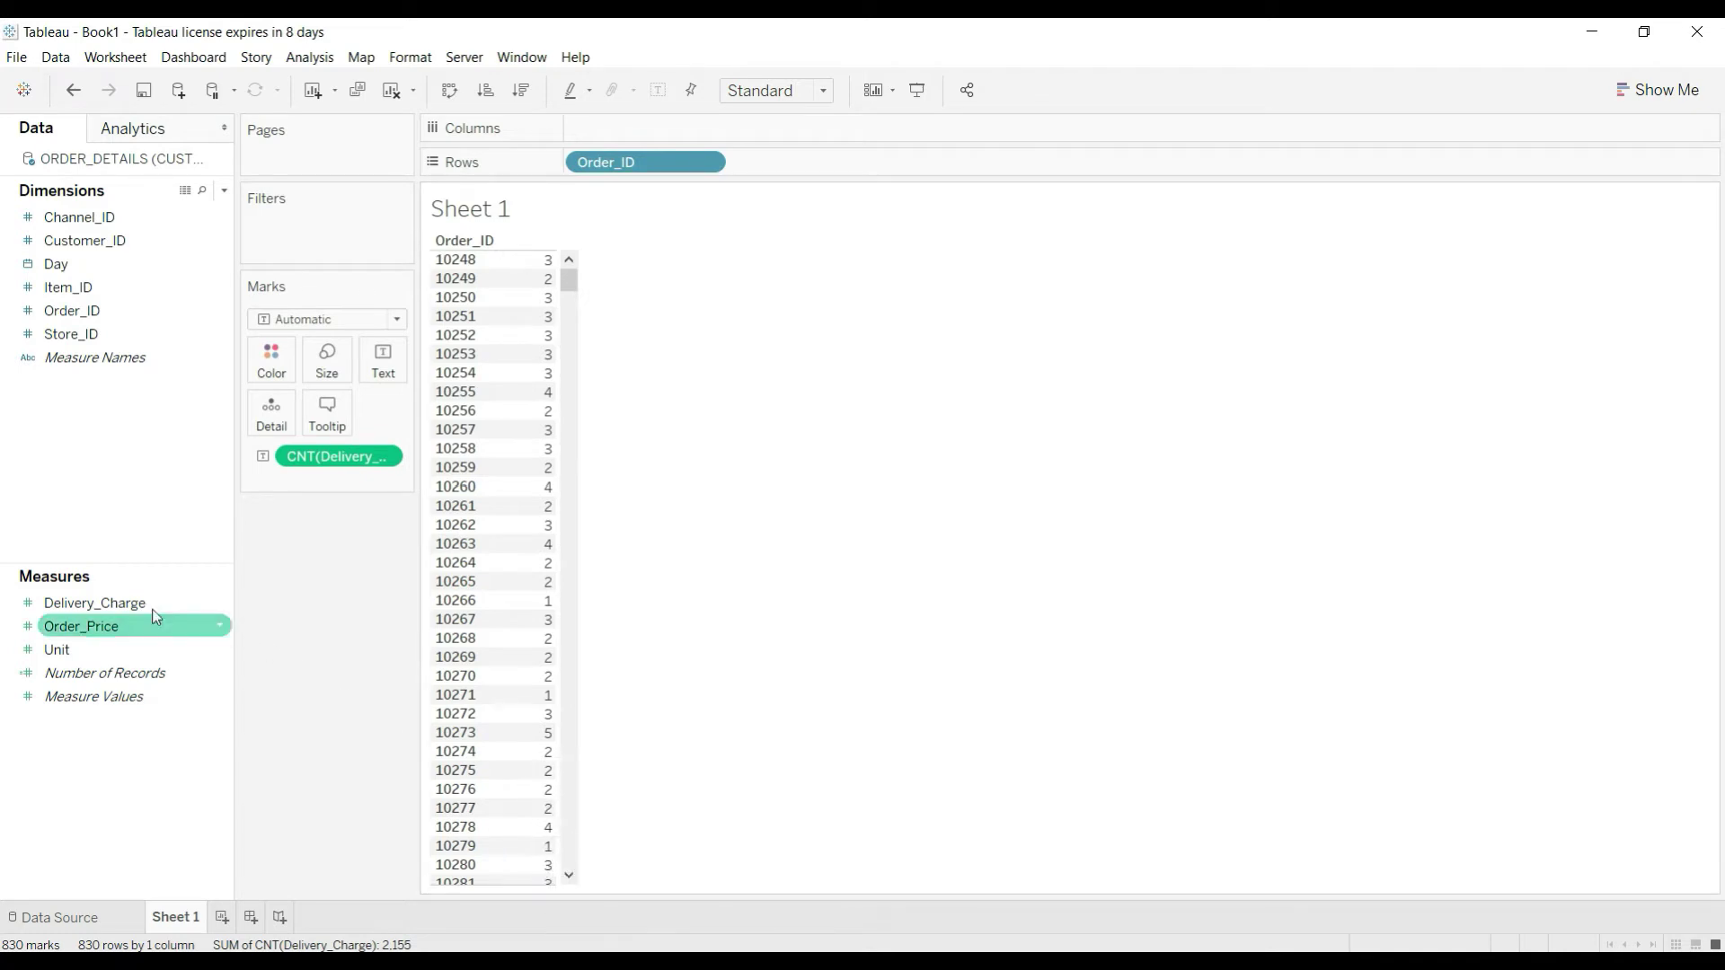
Add the Channel_ID, Customer_ID and Item_ID dimensions to Rows after Order_ID, in that order.
mouse_move(542, 264)
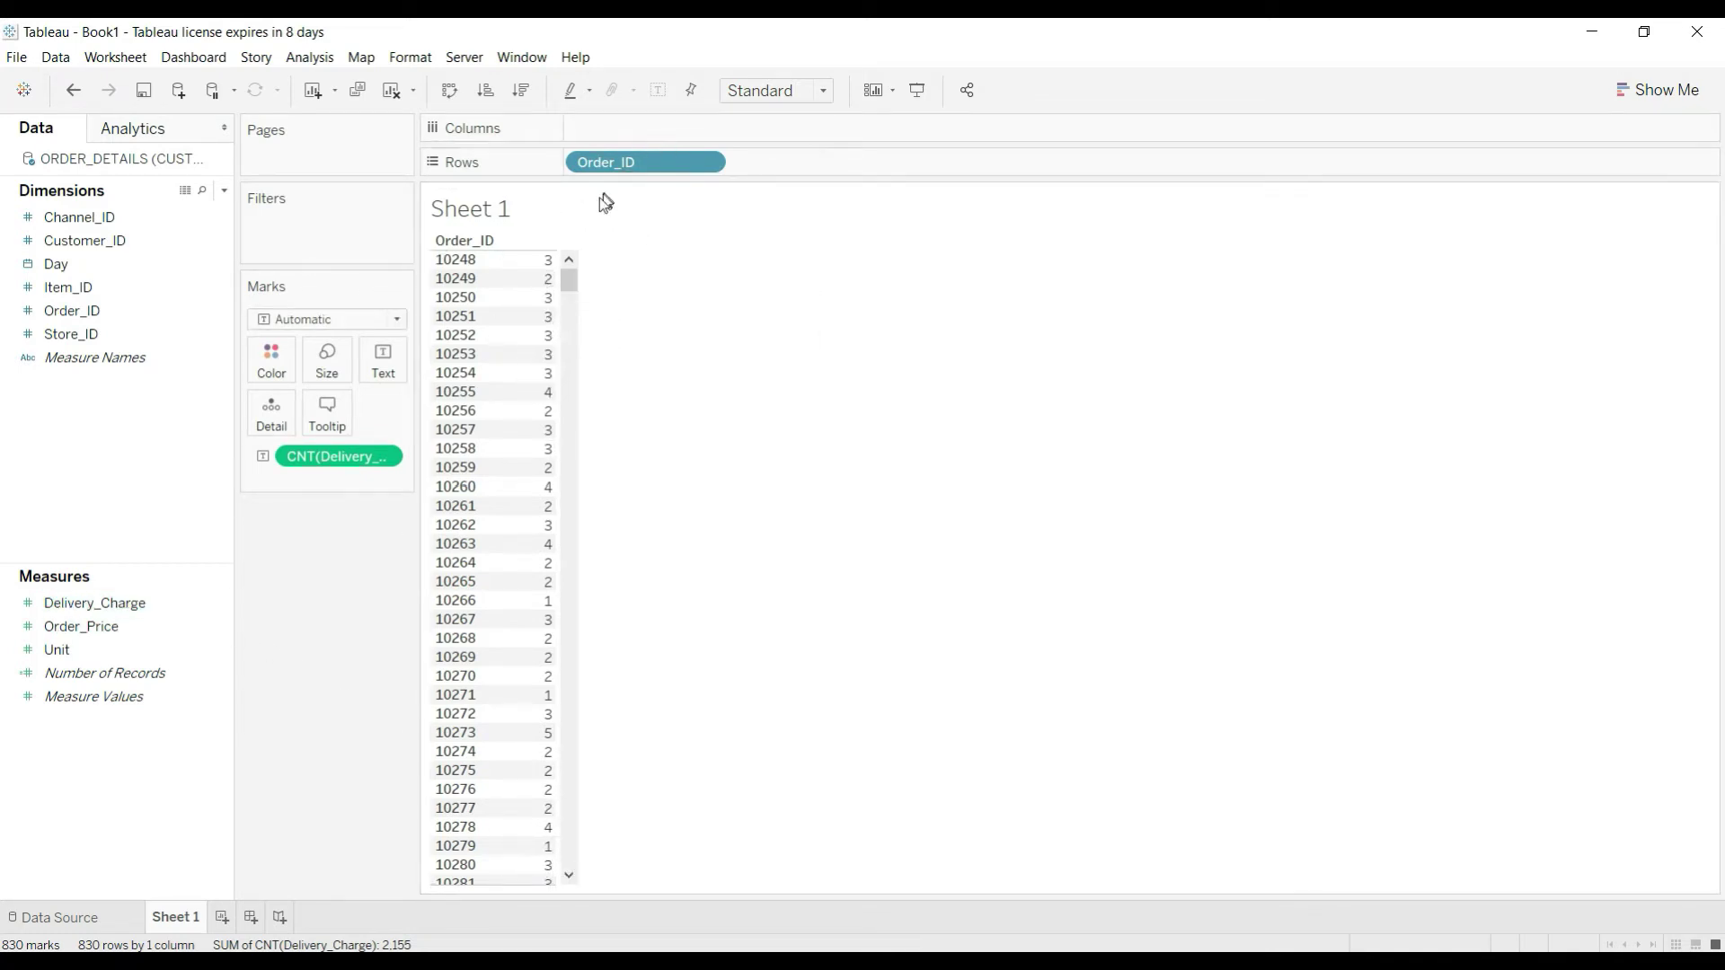
mouse_move(538, 299)
click(67, 266)
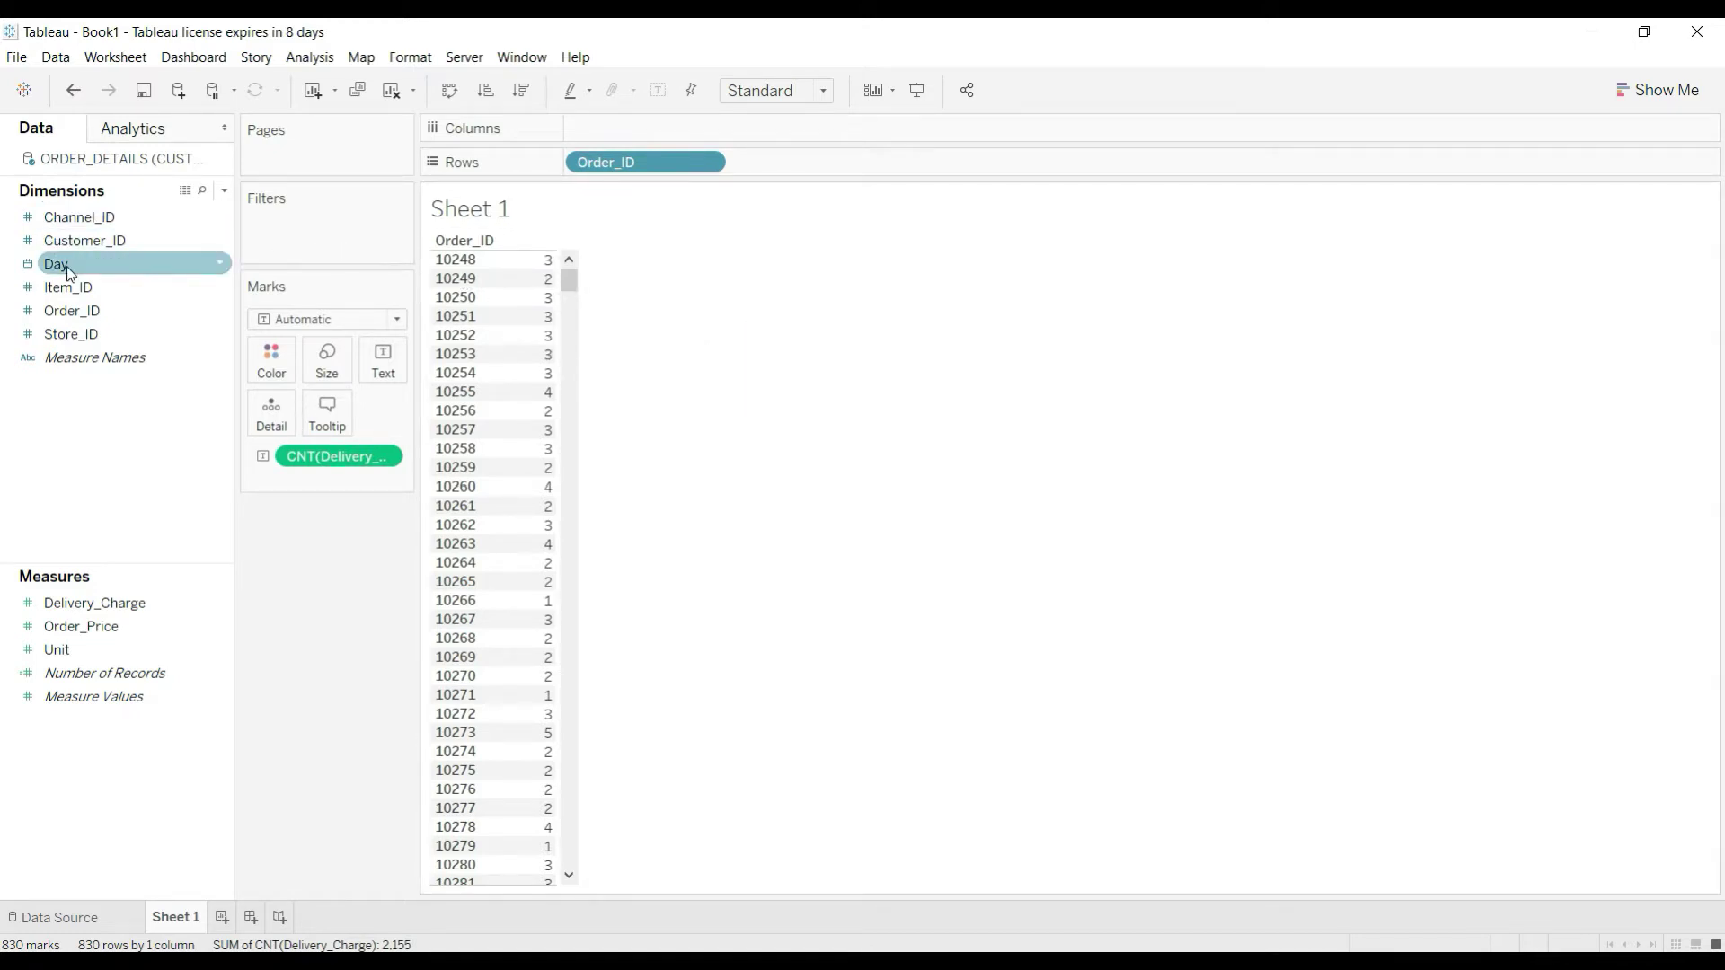
drag(81, 223, 786, 168)
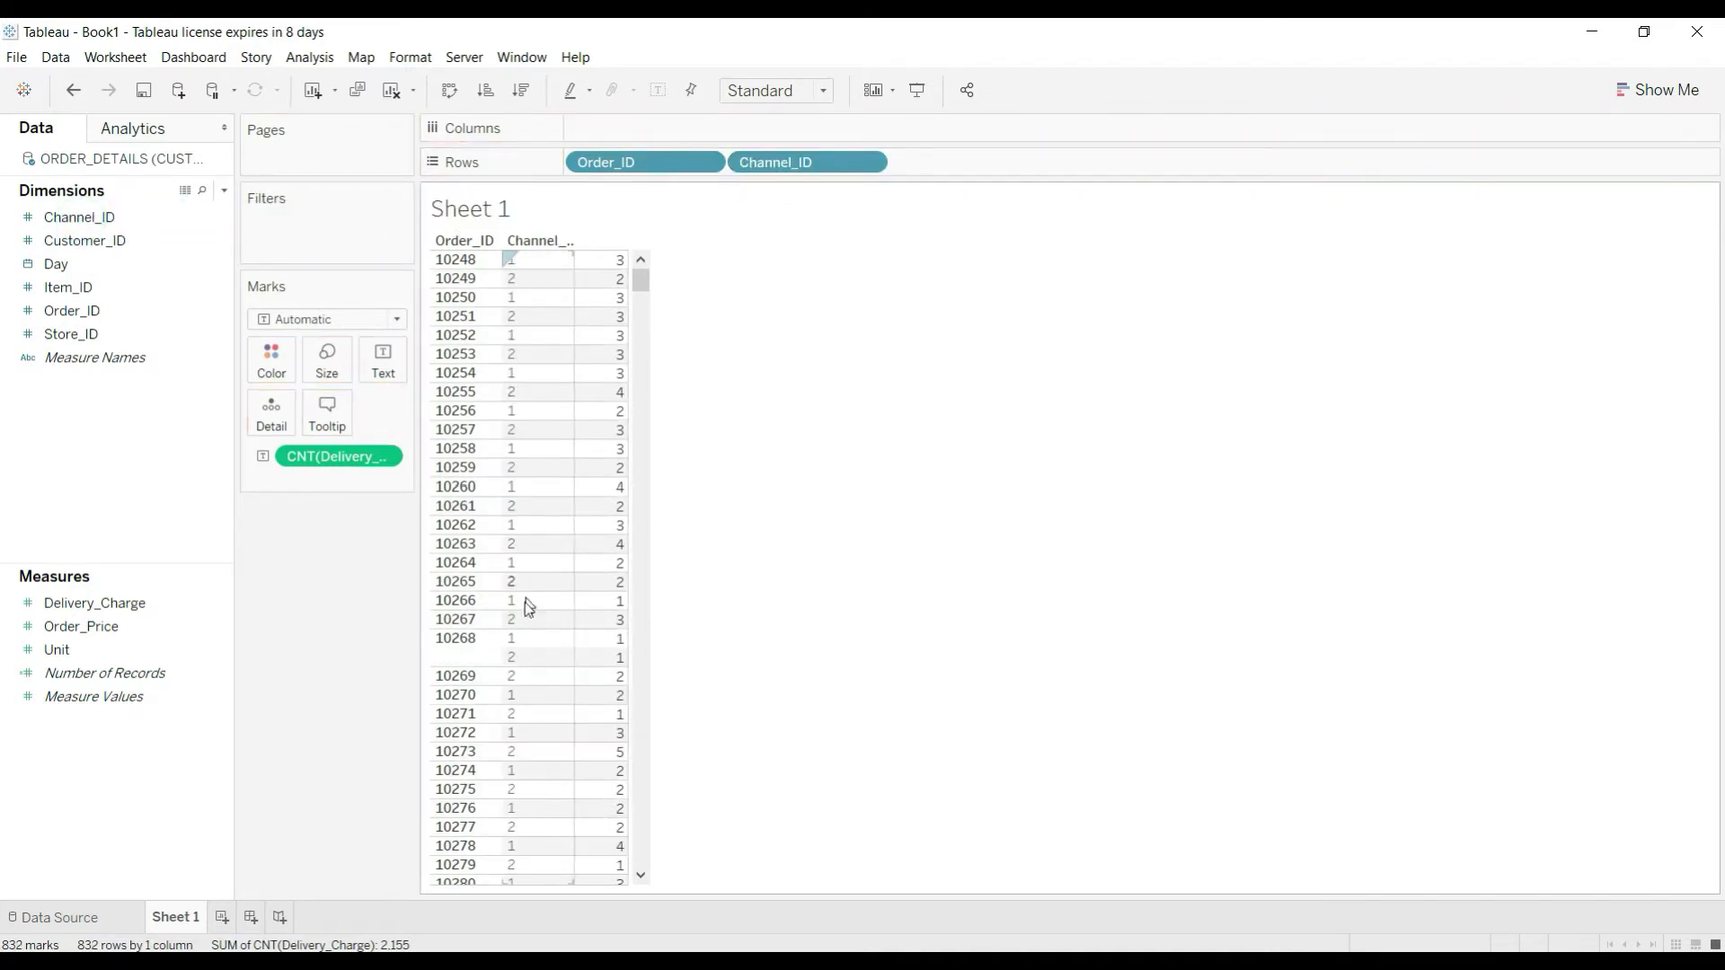
drag(119, 242, 978, 164)
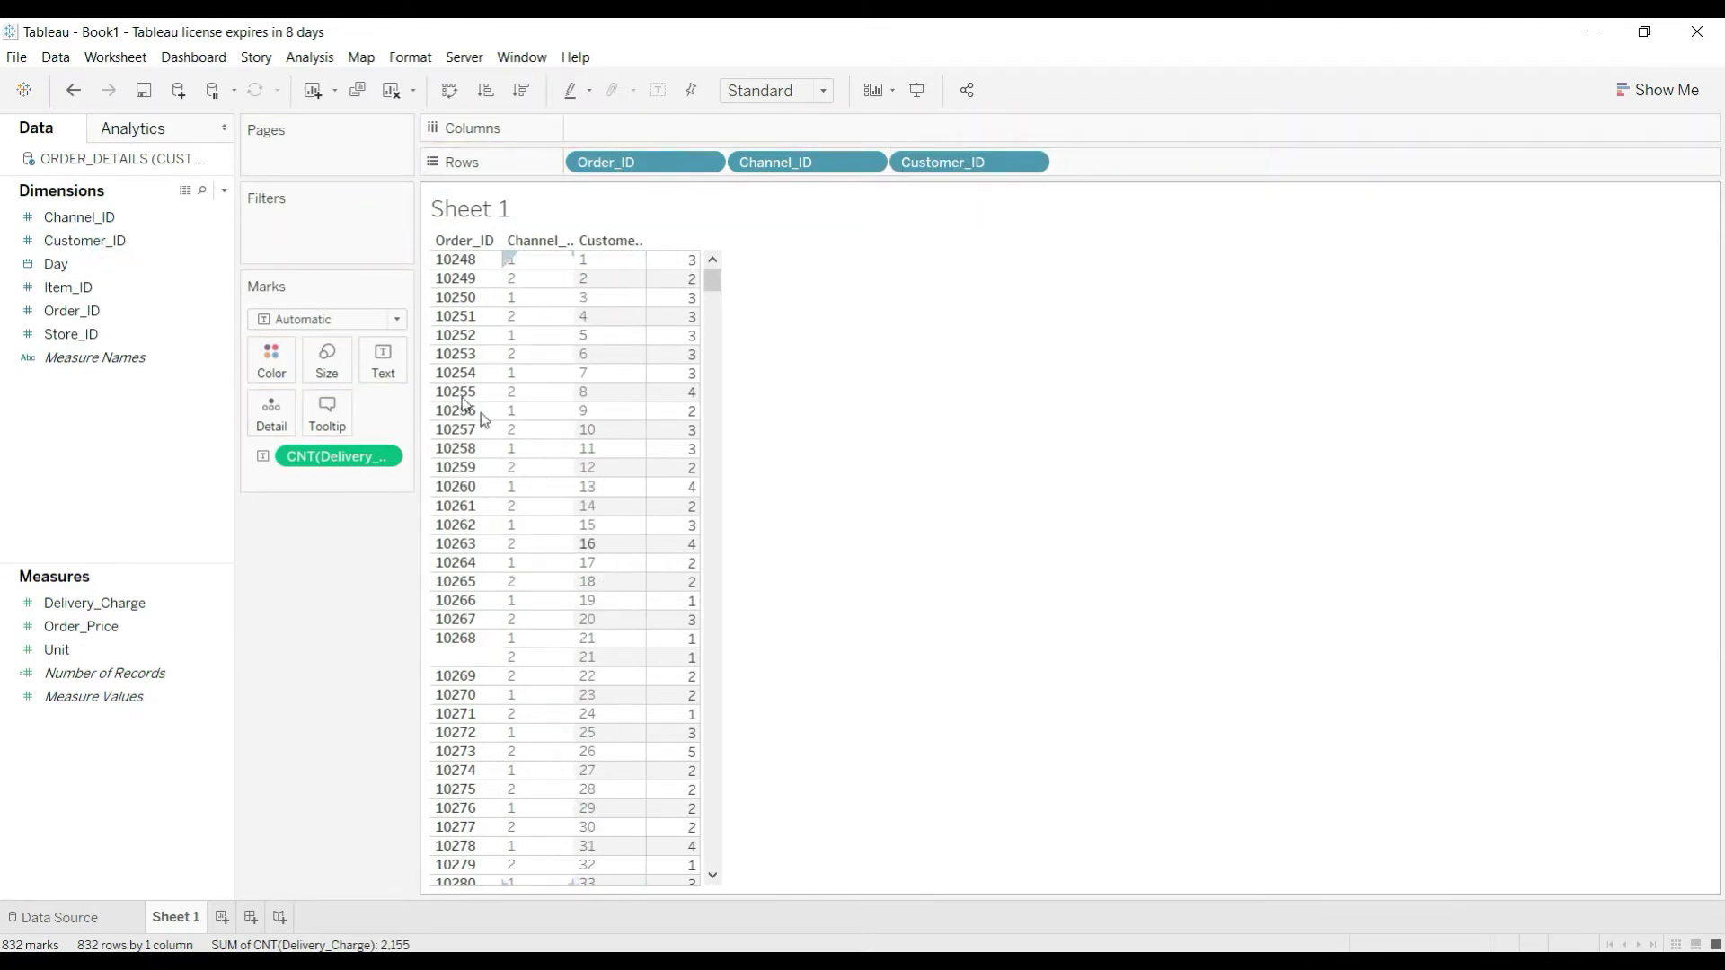
click(135, 288)
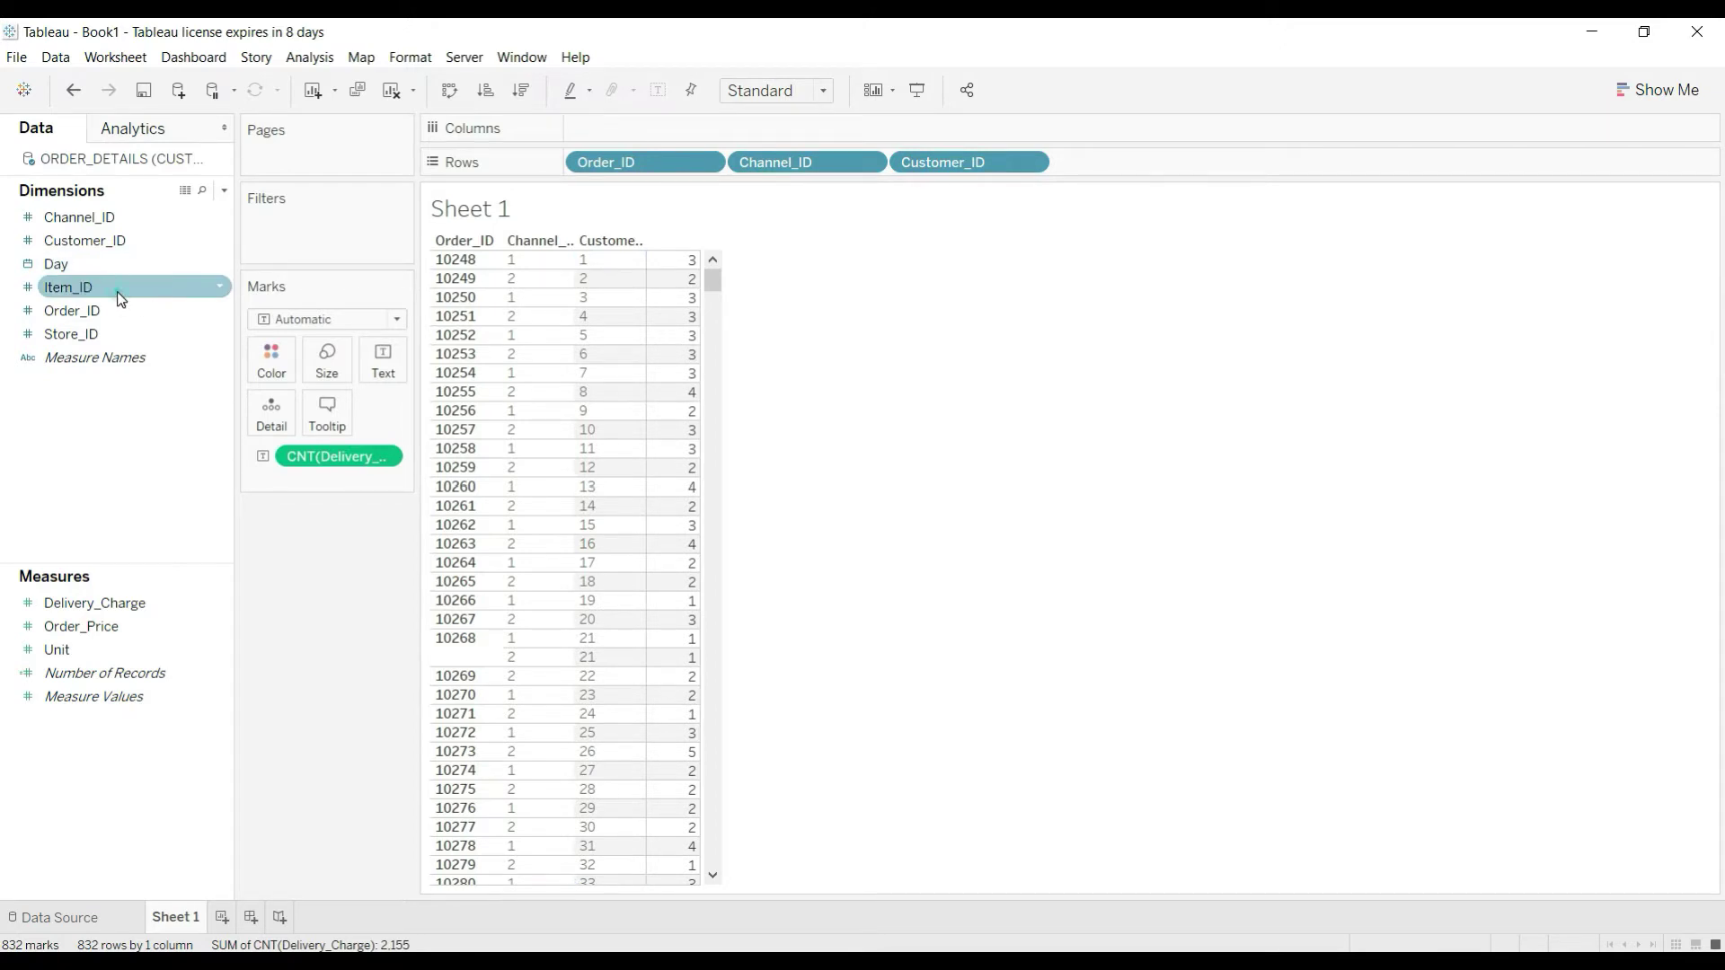
drag(121, 300, 1131, 168)
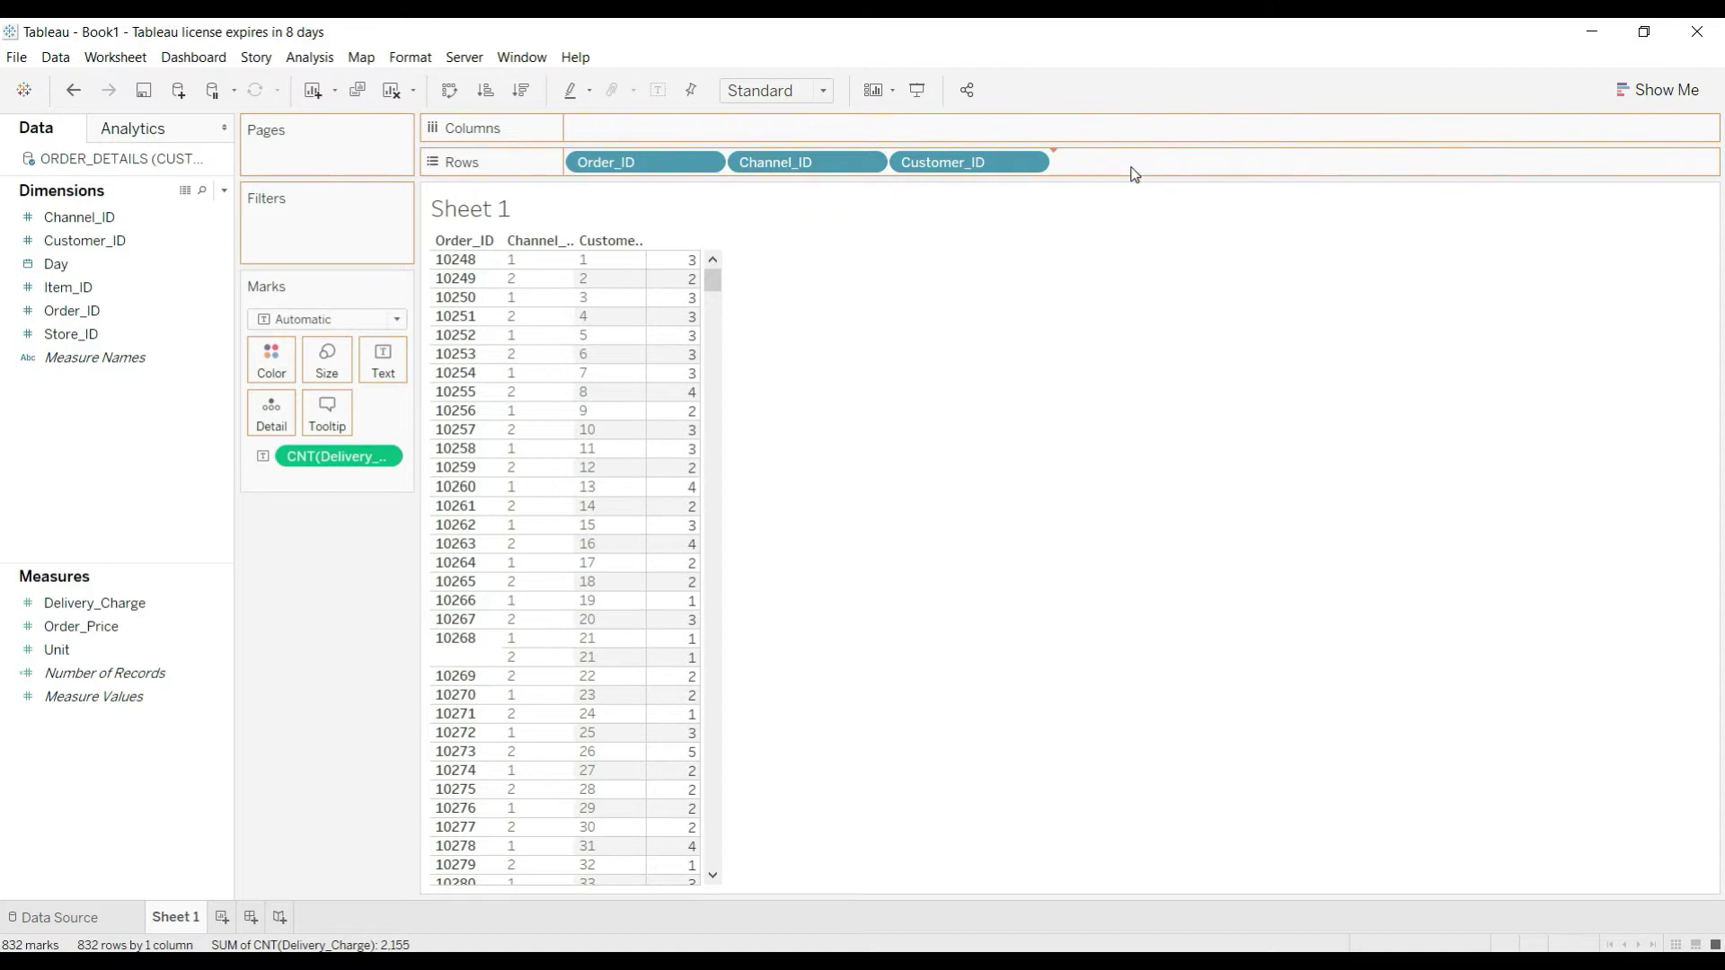
double_click(90, 290)
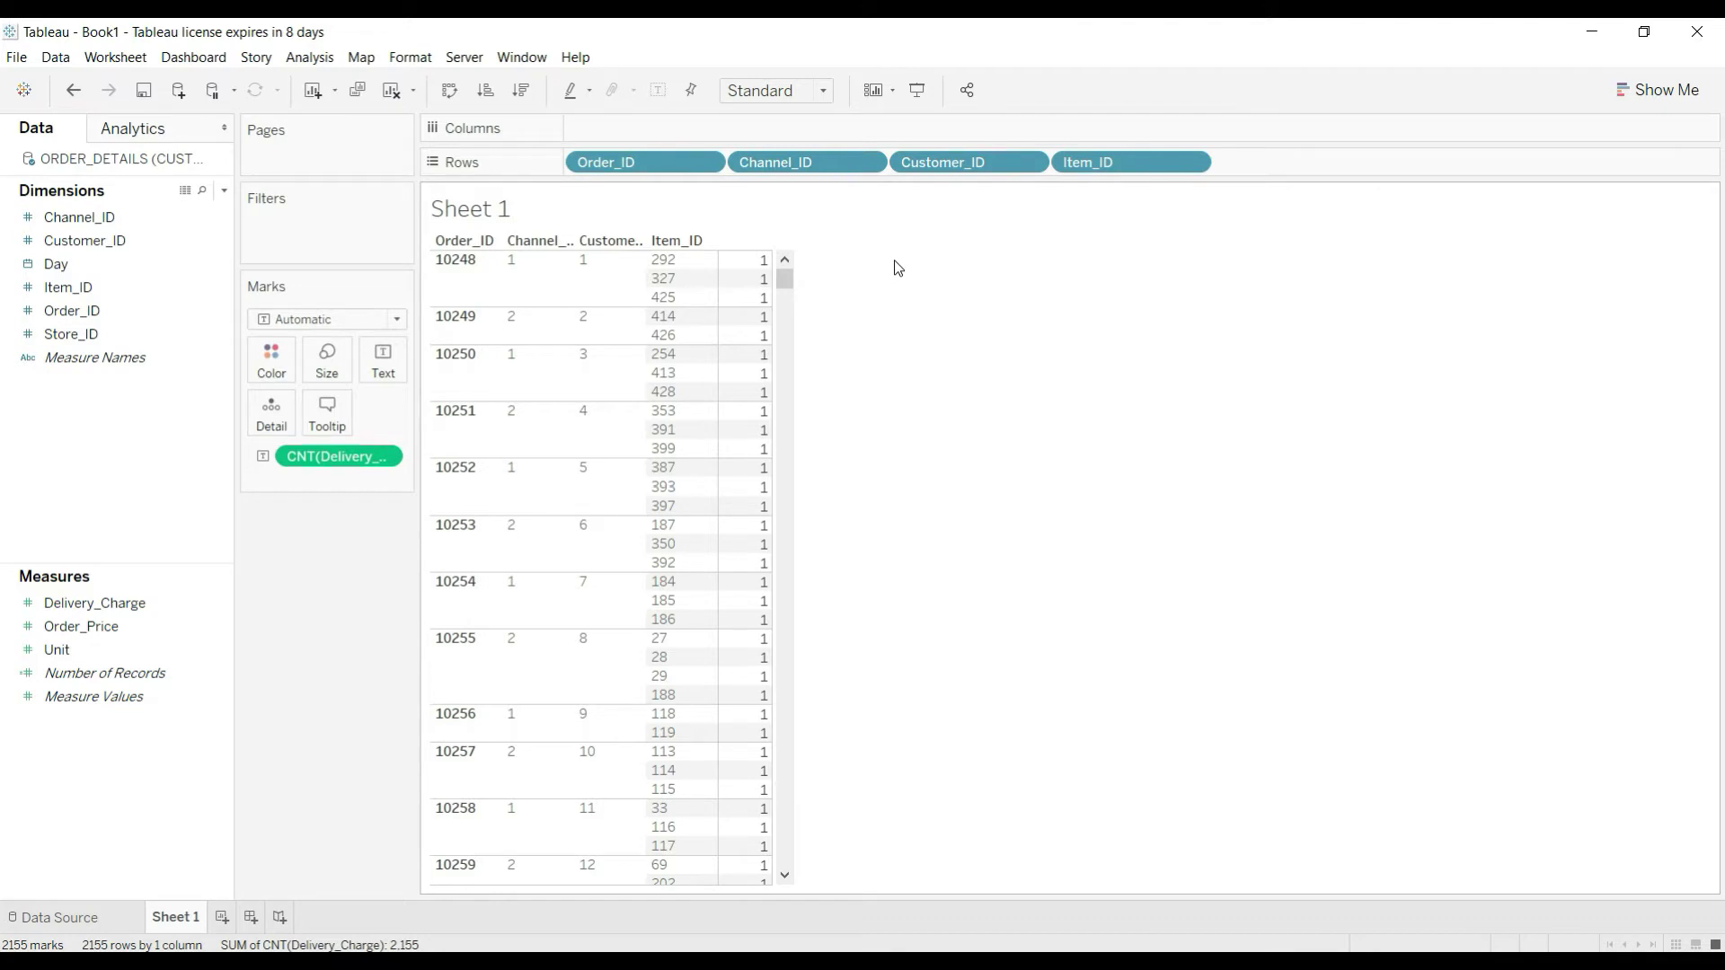
Show the Show Me chart suggestions and rename the worksheet Sheet 1 as "Sample SHeet 1".
click(1653, 93)
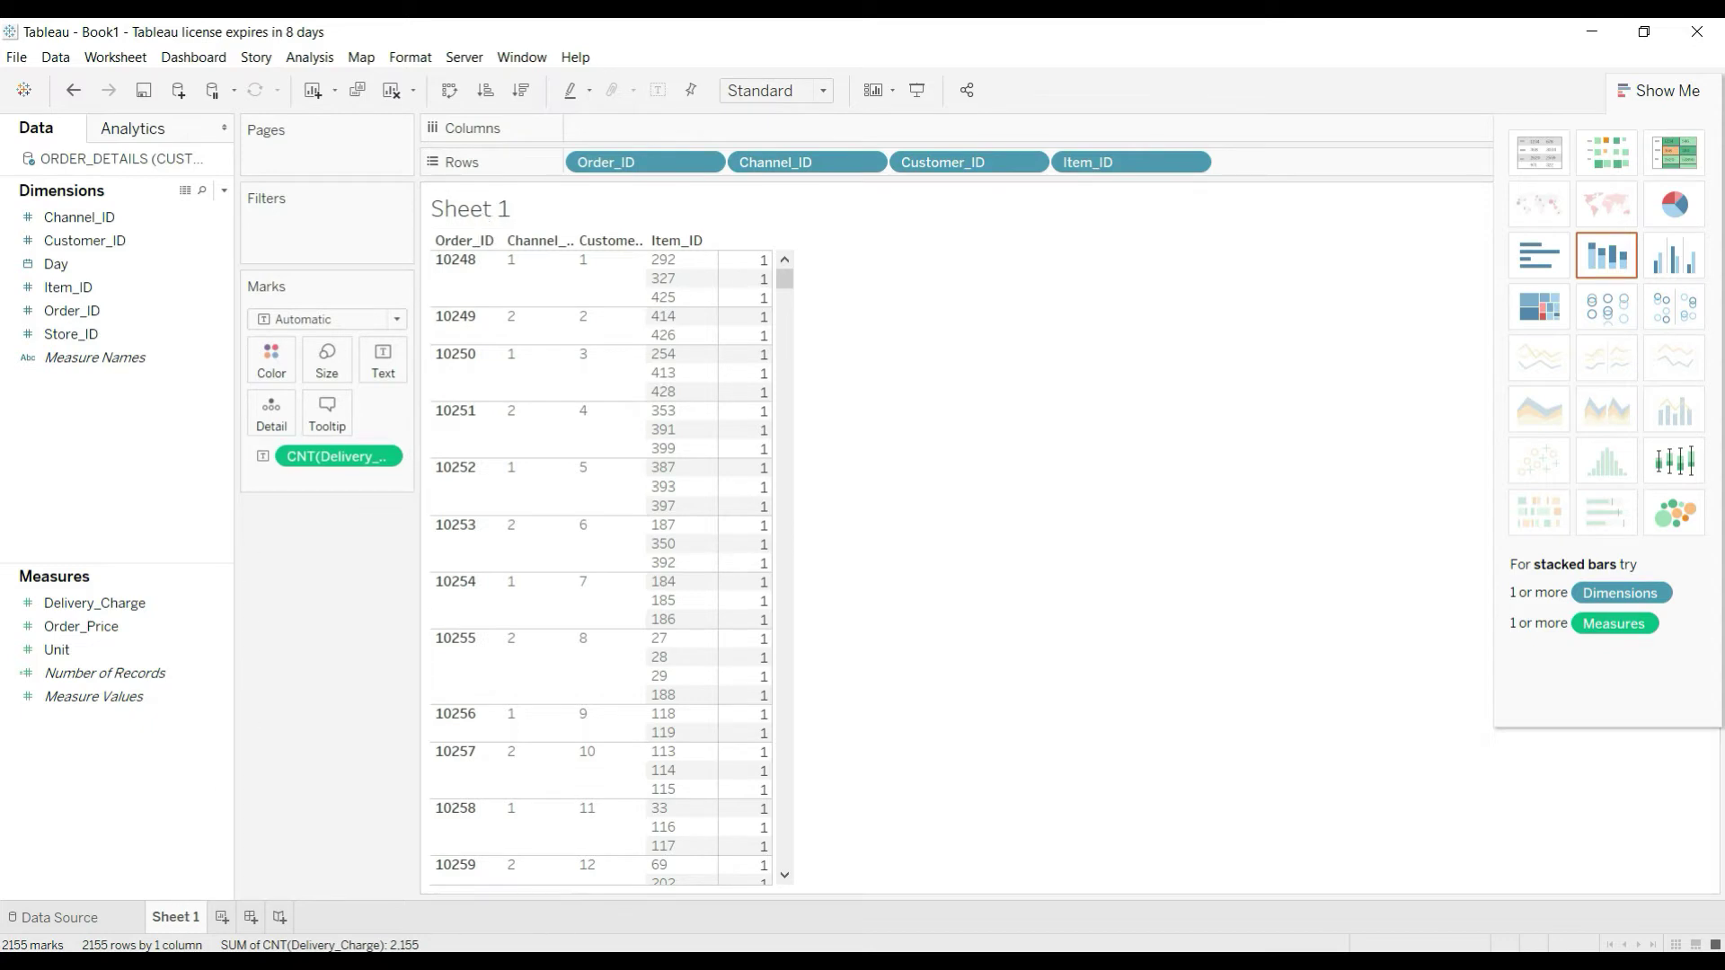
double_click(175, 918)
text(Sample SHeet 1)
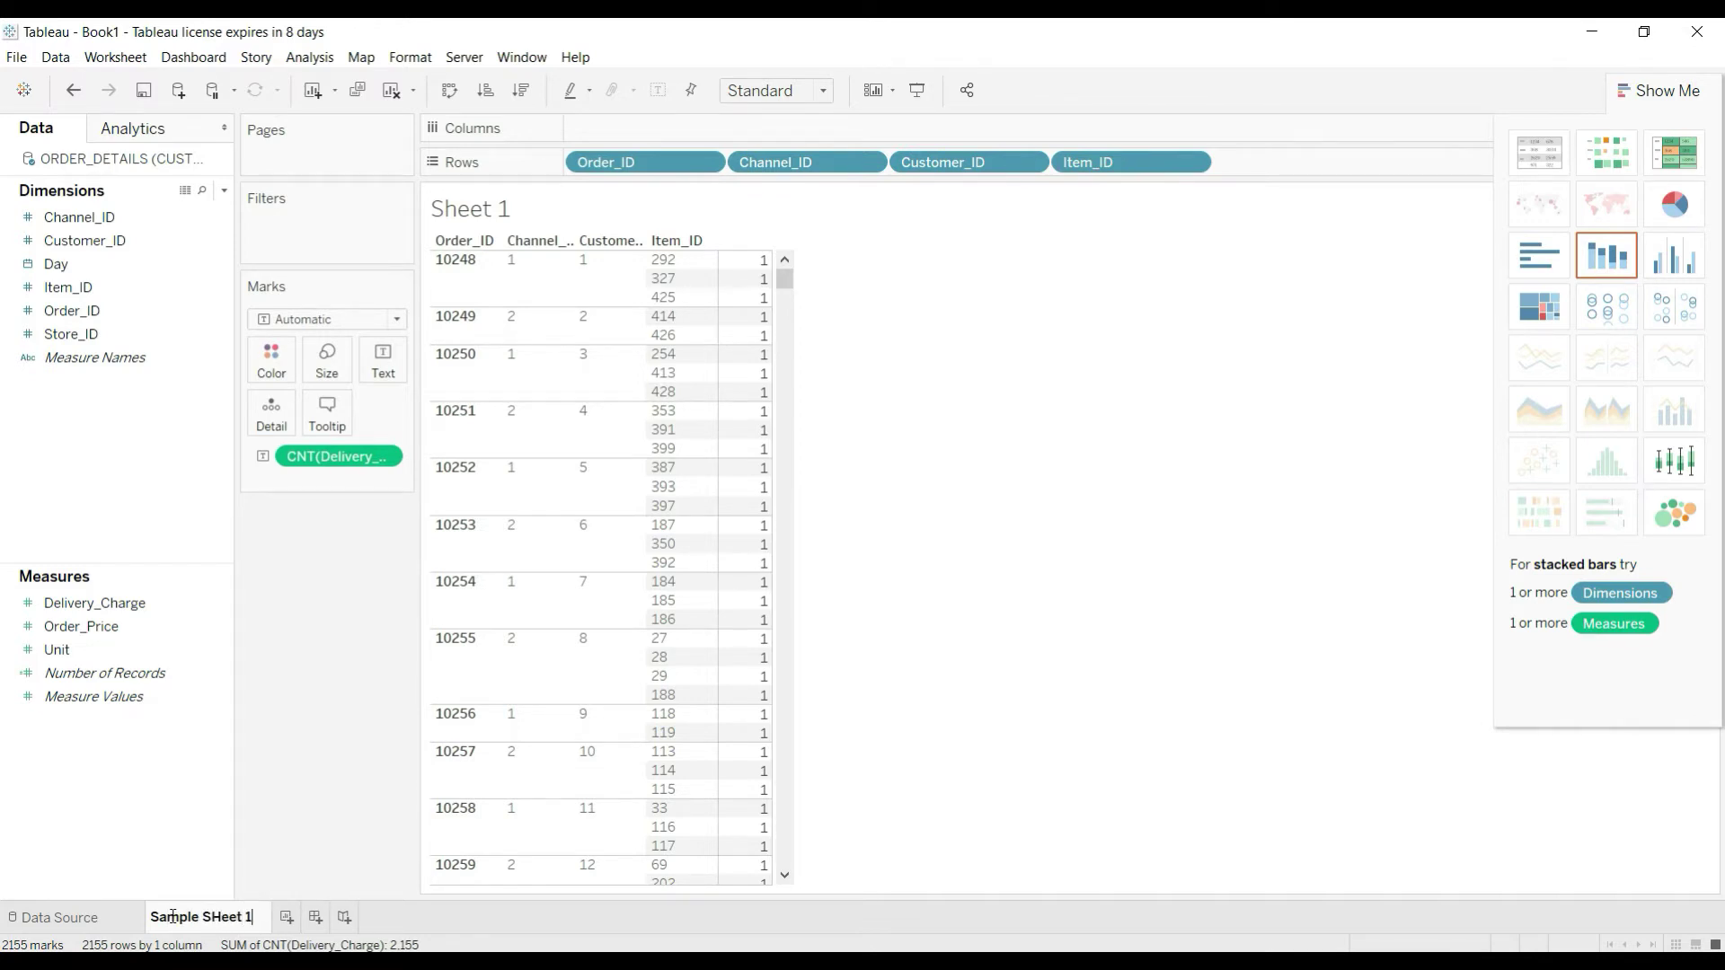
key(Return)
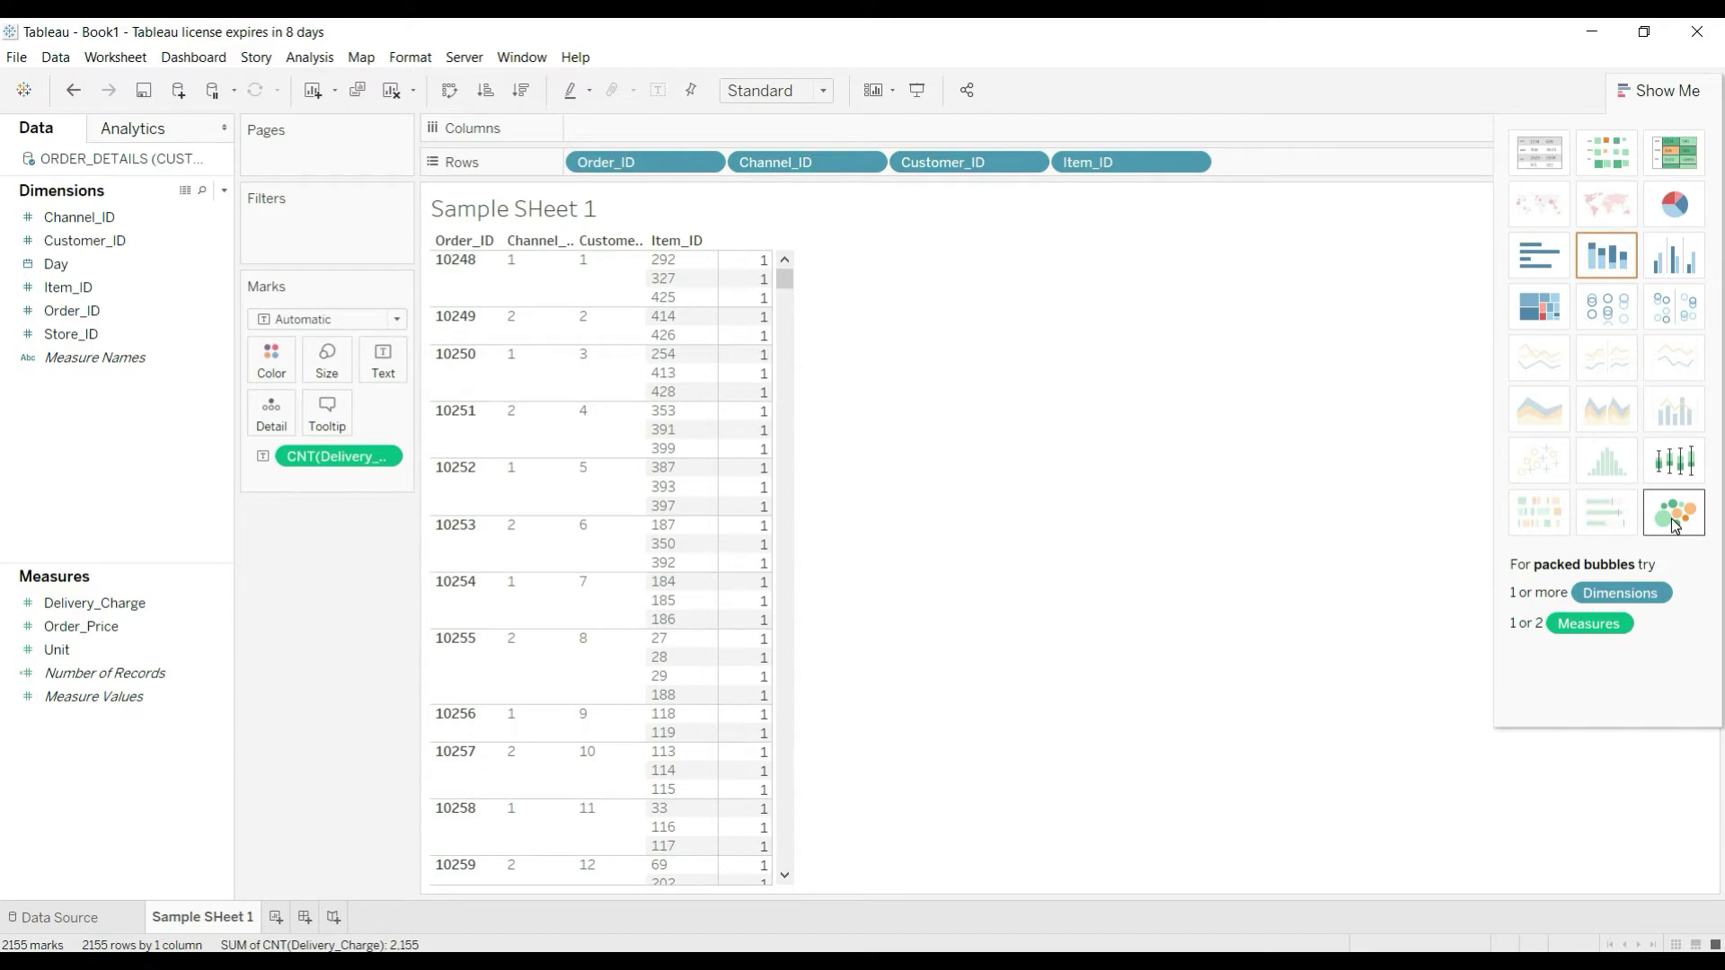
Convert the text table to a side-by-side bars chart and inspect its first bar.
click(1677, 261)
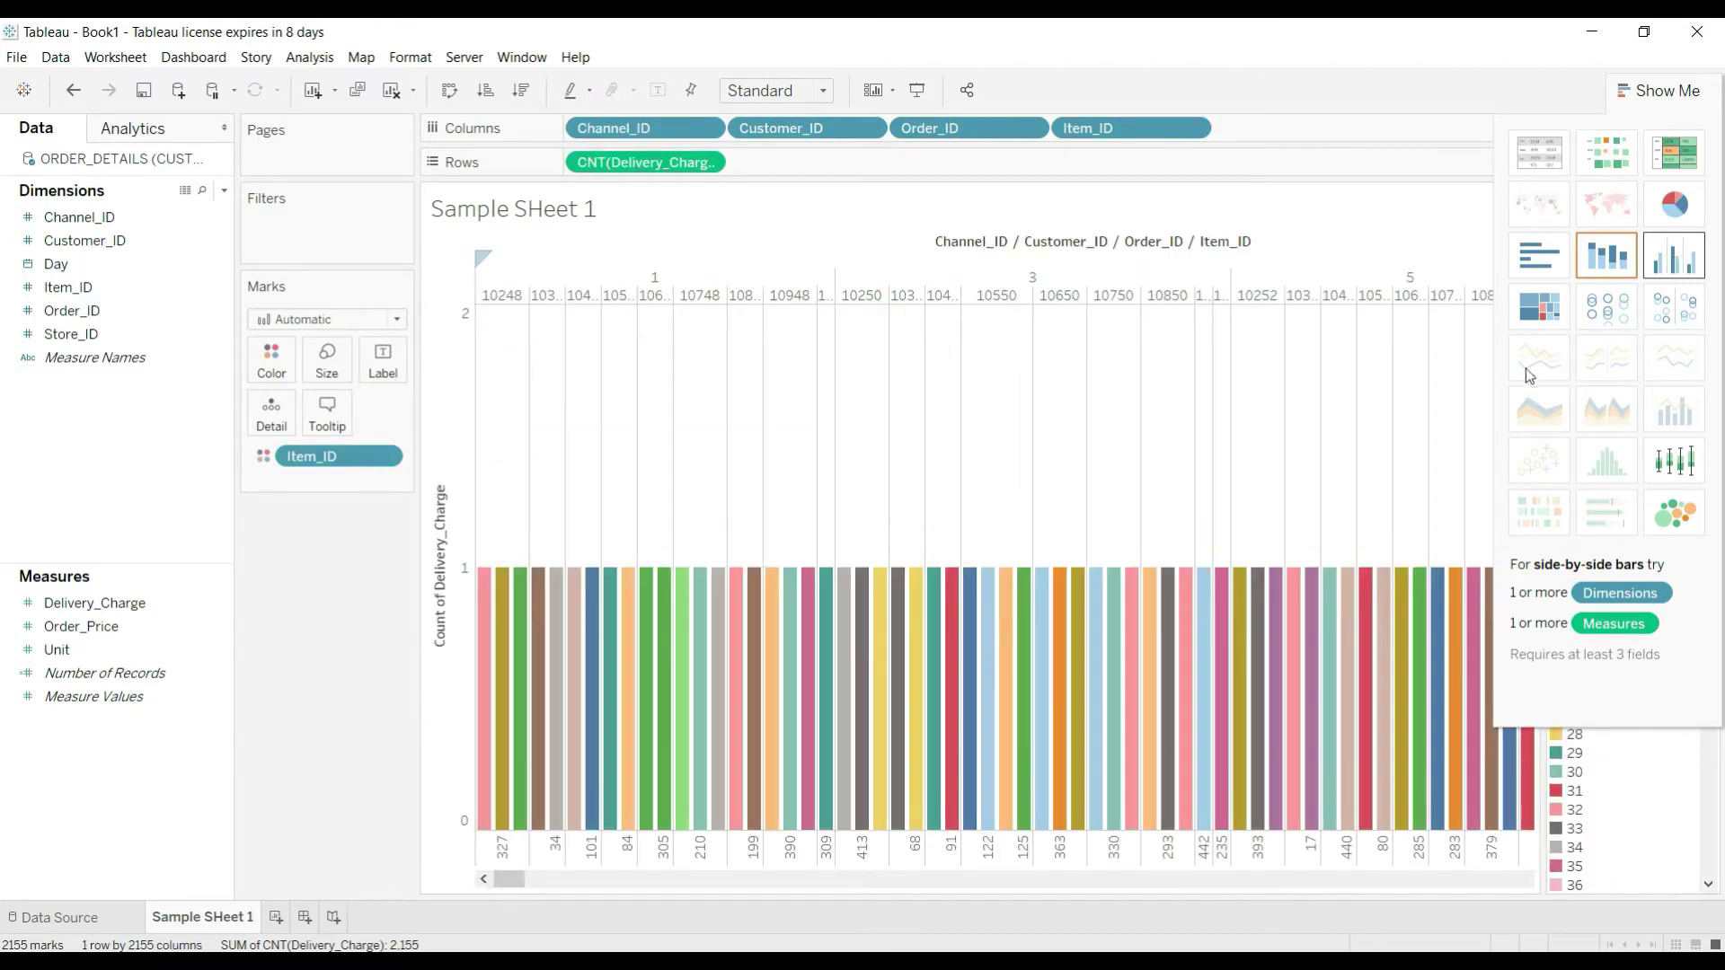
mouse_move(486, 774)
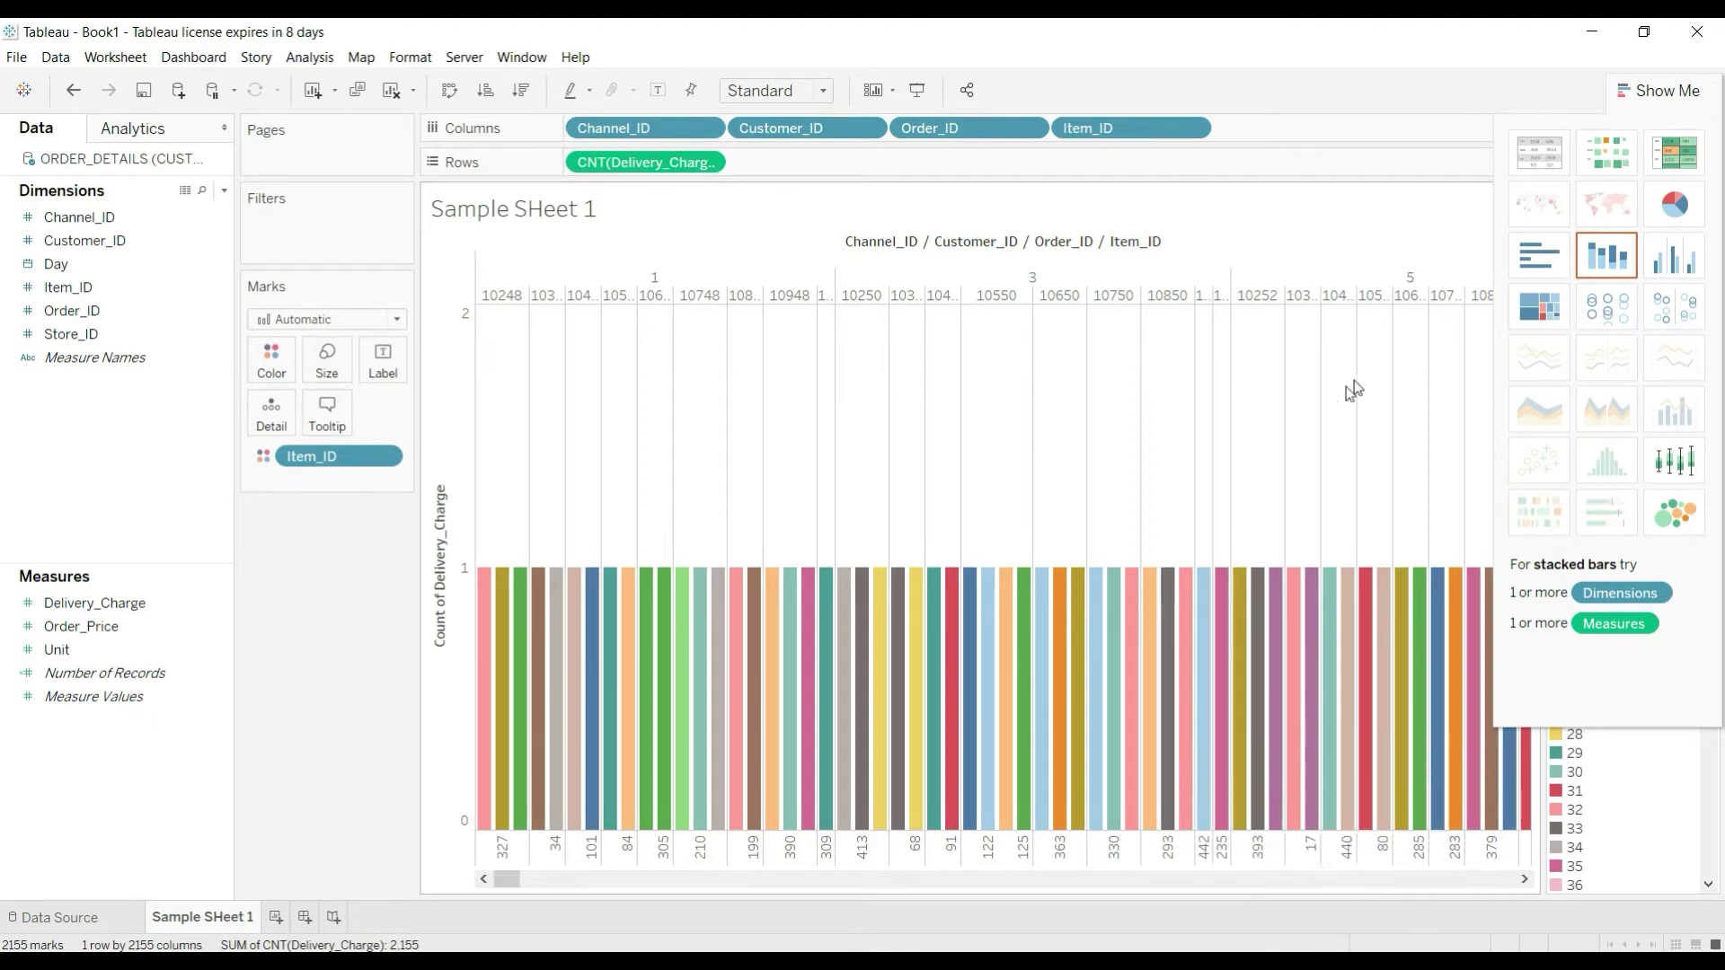
Try the treemap and packed bubbles charts for Sample SHeet 1, and switch it back to side-by-side bars.
click(1536, 306)
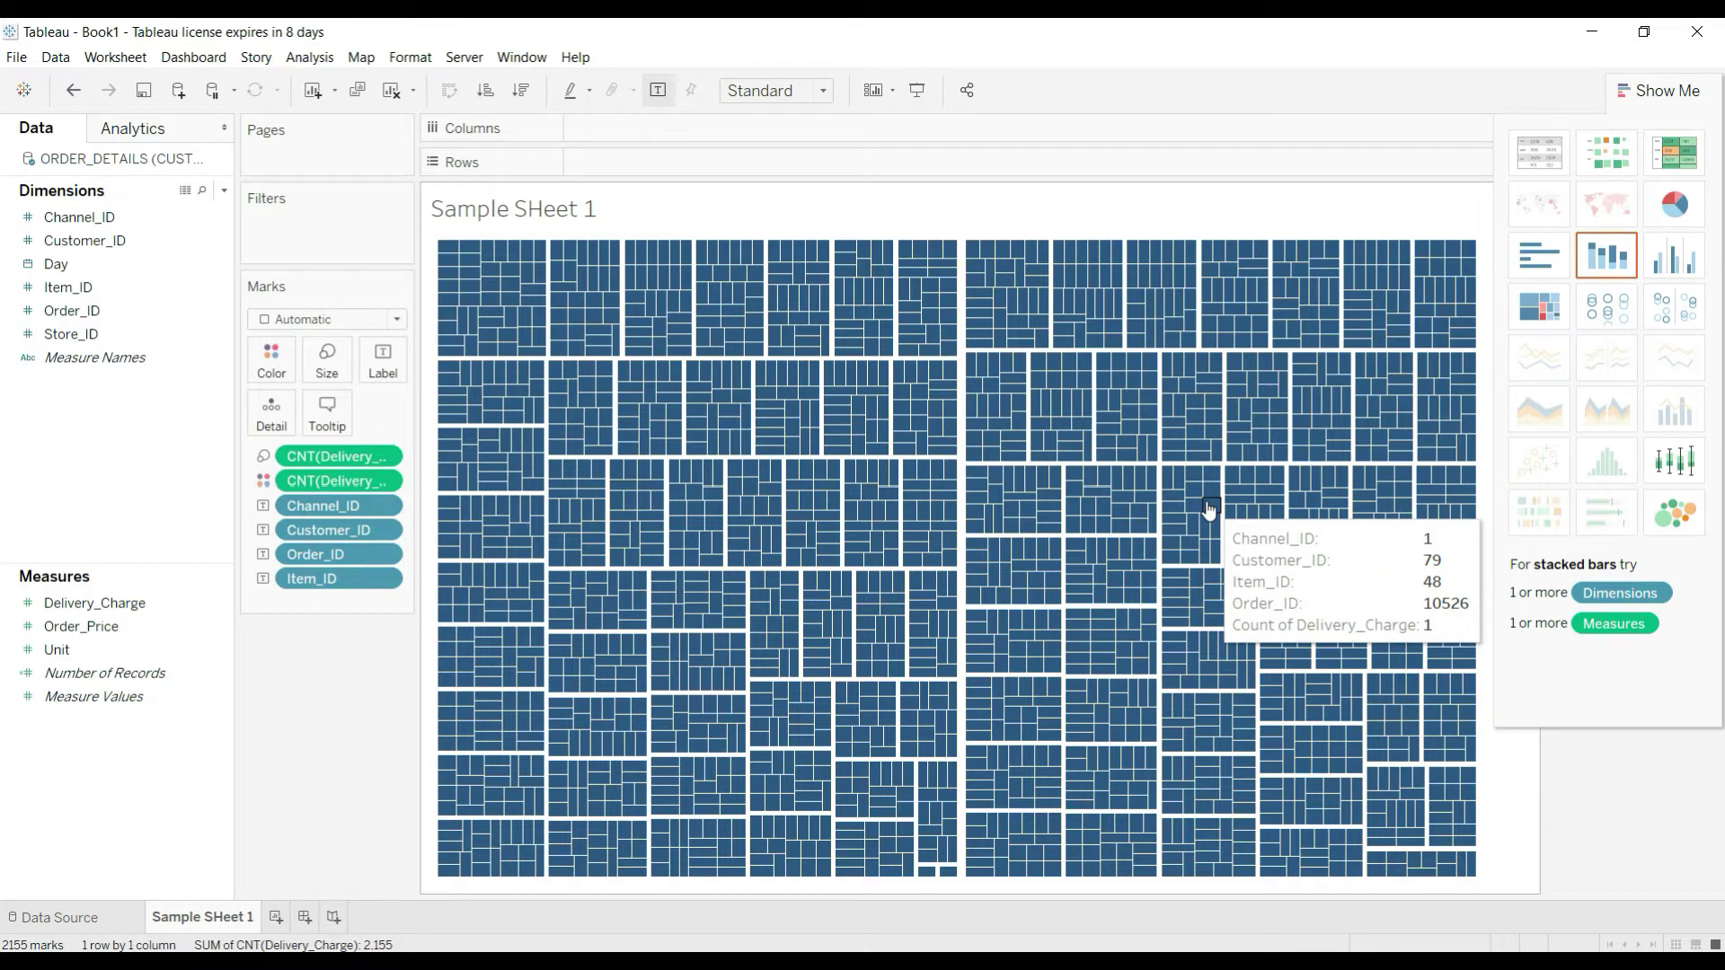
click(1674, 521)
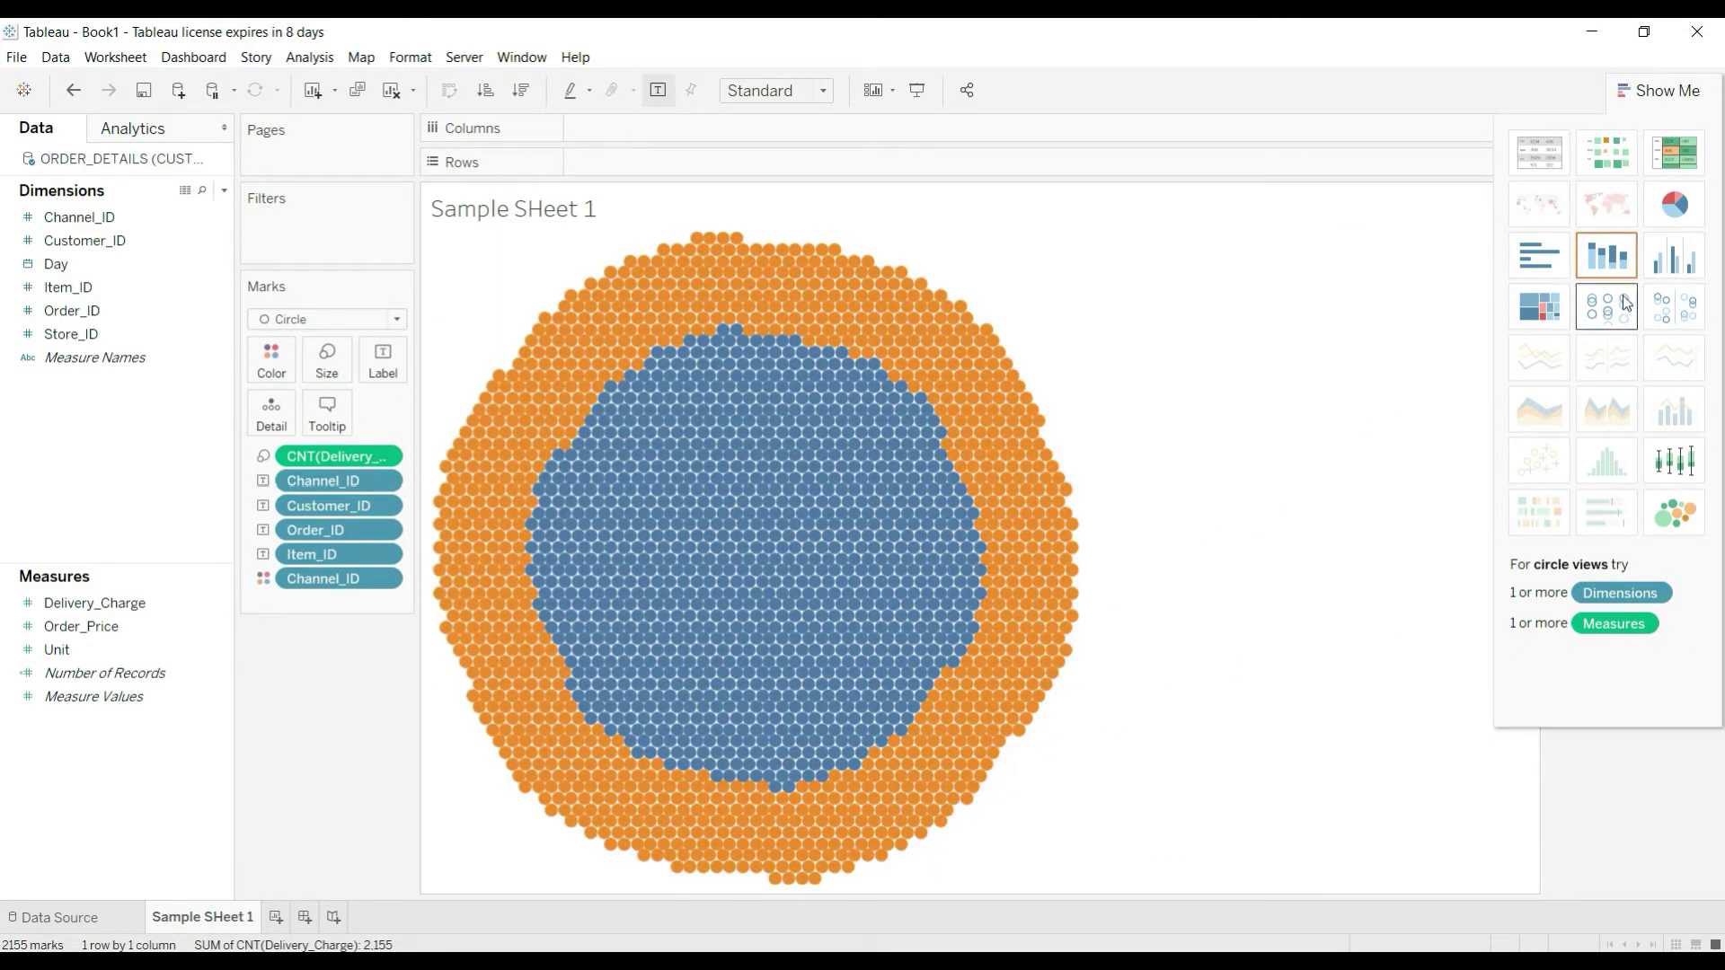
click(1674, 258)
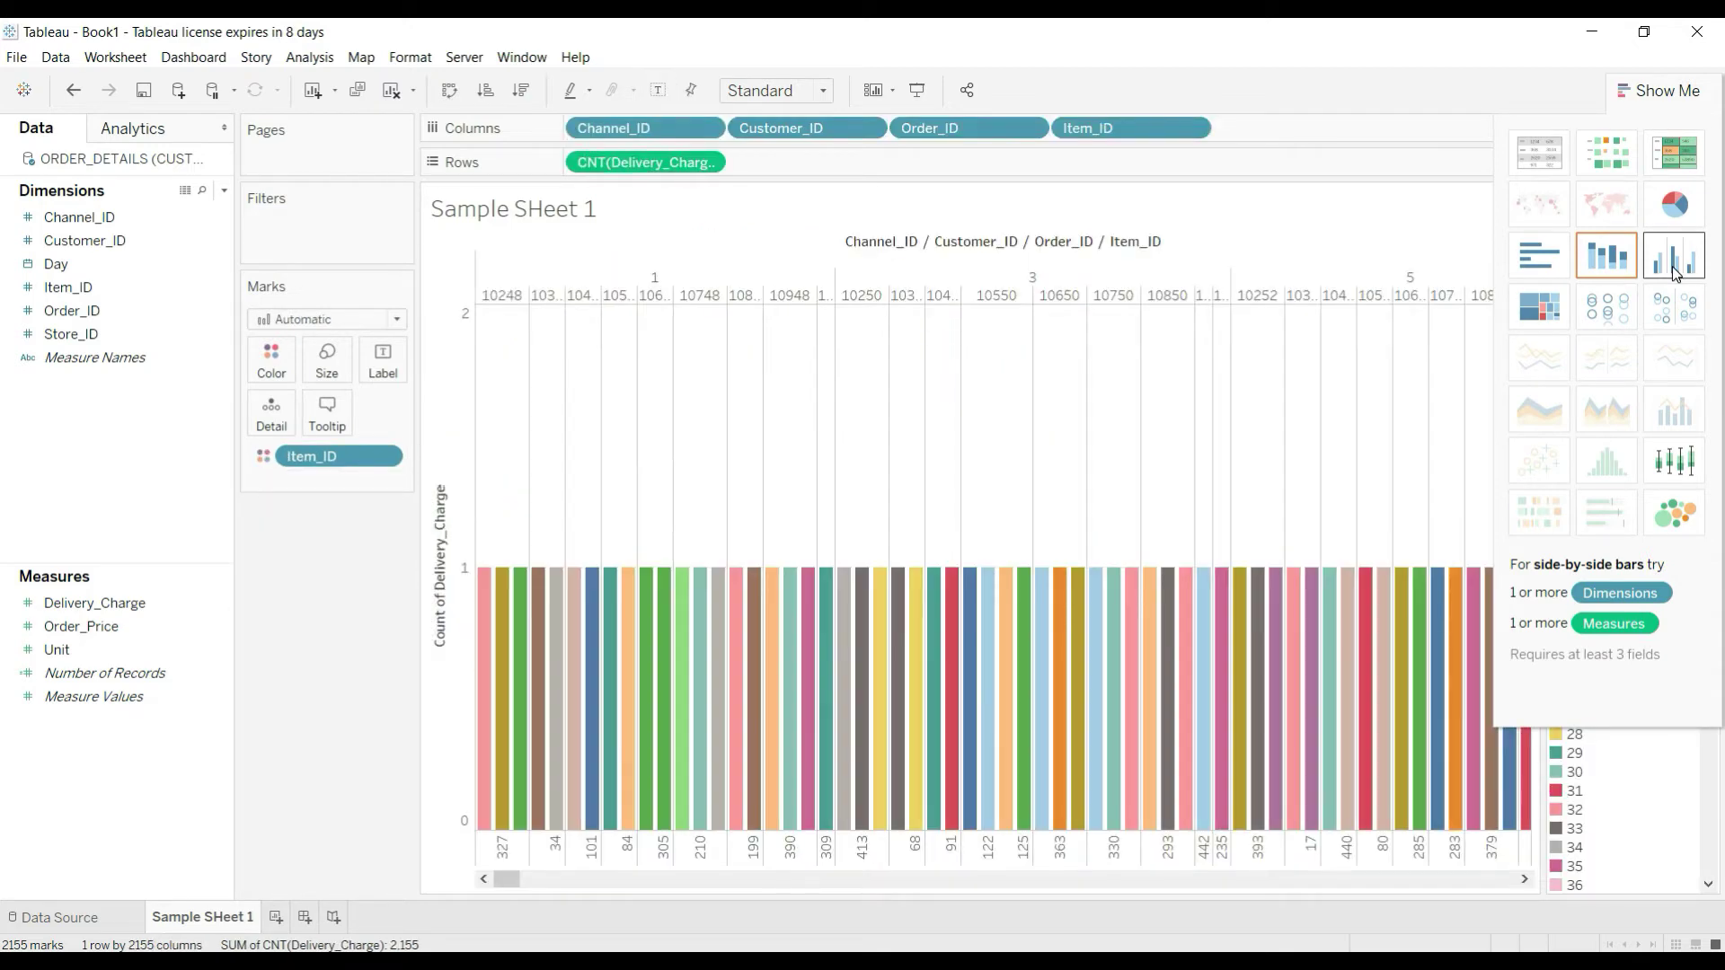
Create a new worksheet and add the Order_ID, Item_ID, Channel_ID and Store_ID dimensions to Rows, in that order.
click(276, 918)
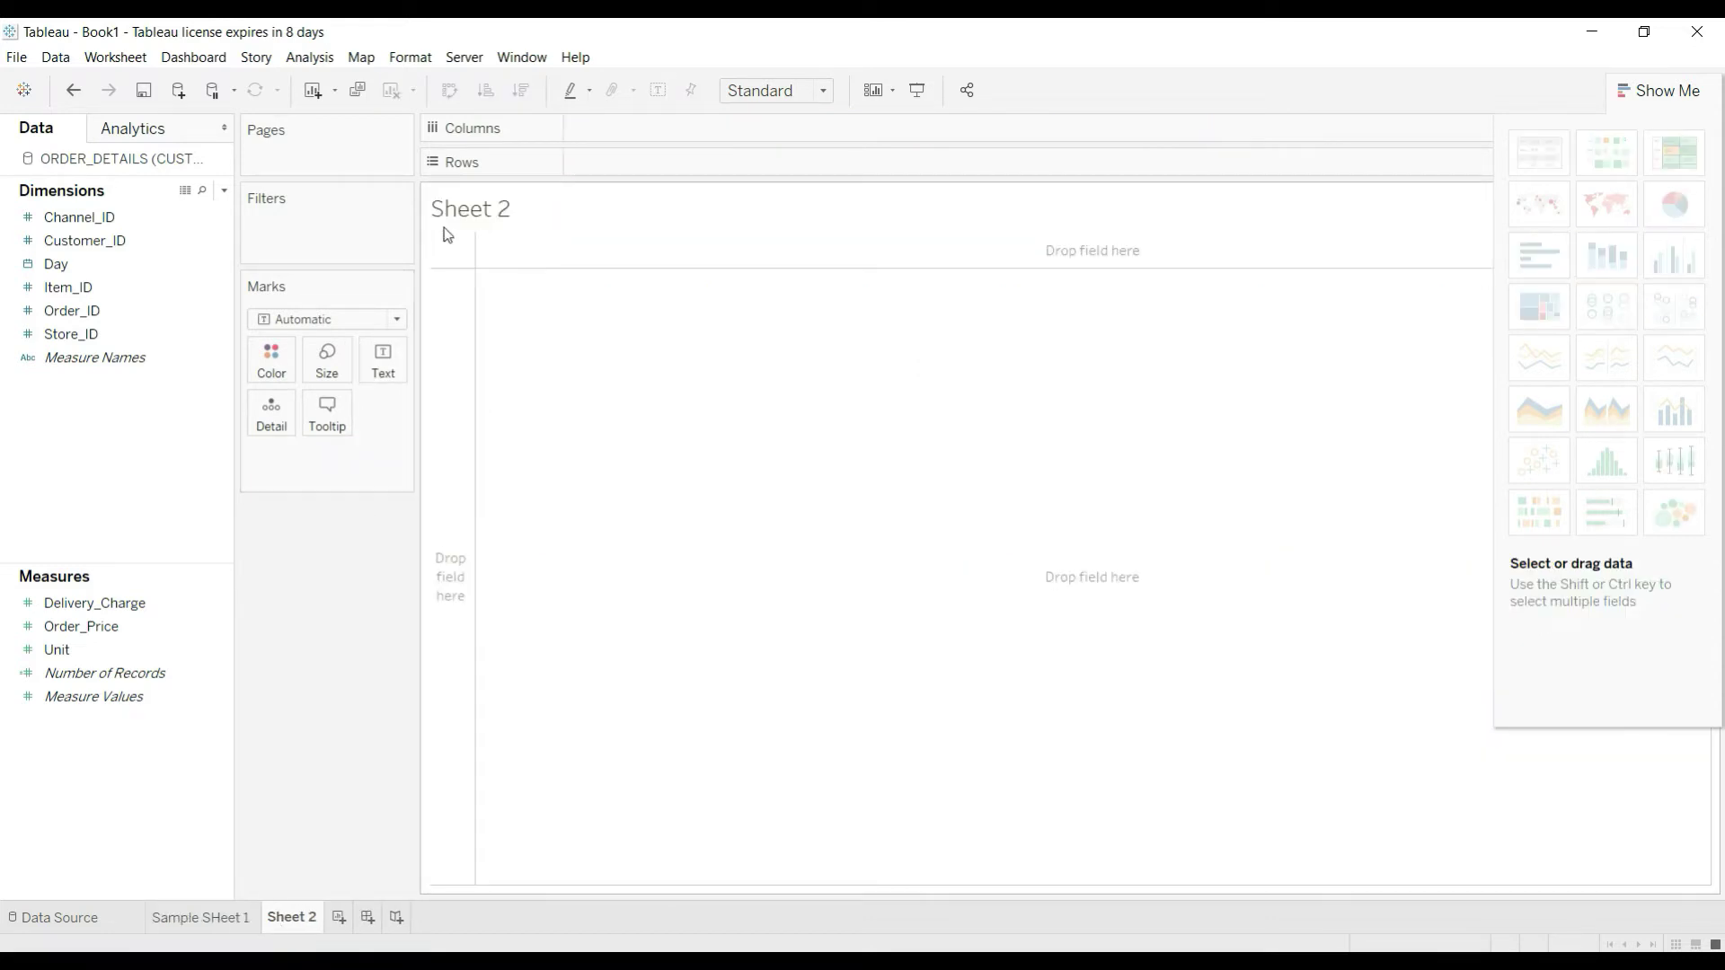
click(78, 289)
drag(73, 311, 611, 167)
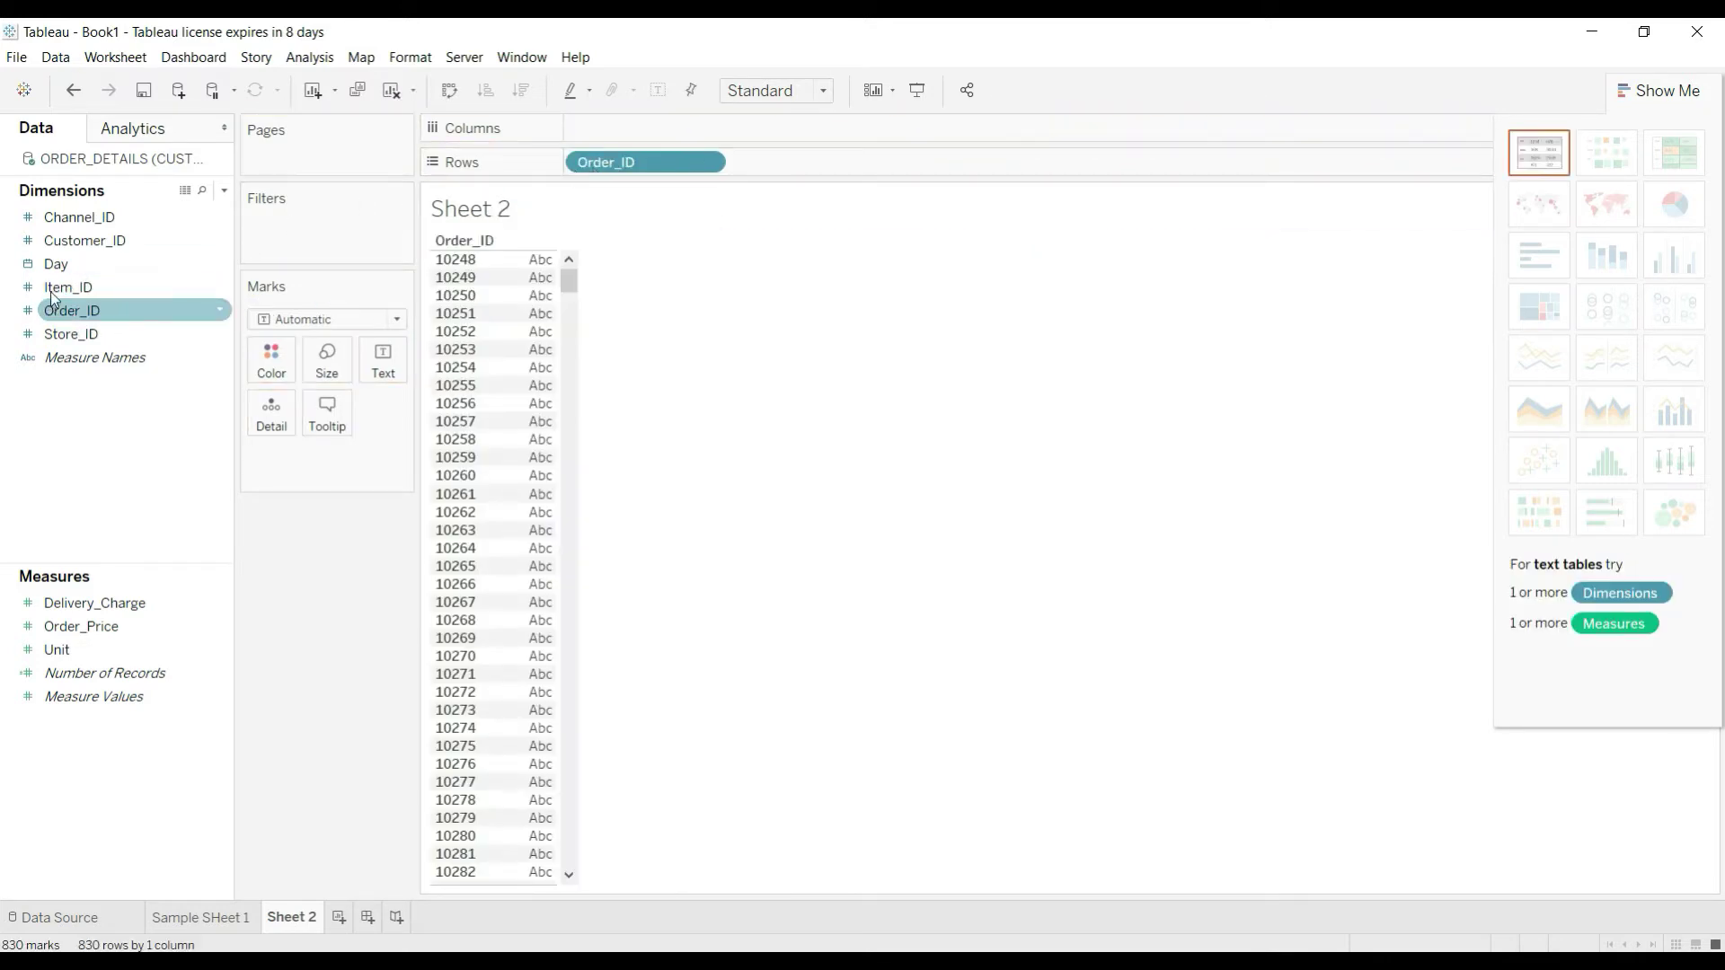
drag(51, 289, 724, 167)
drag(90, 218, 958, 172)
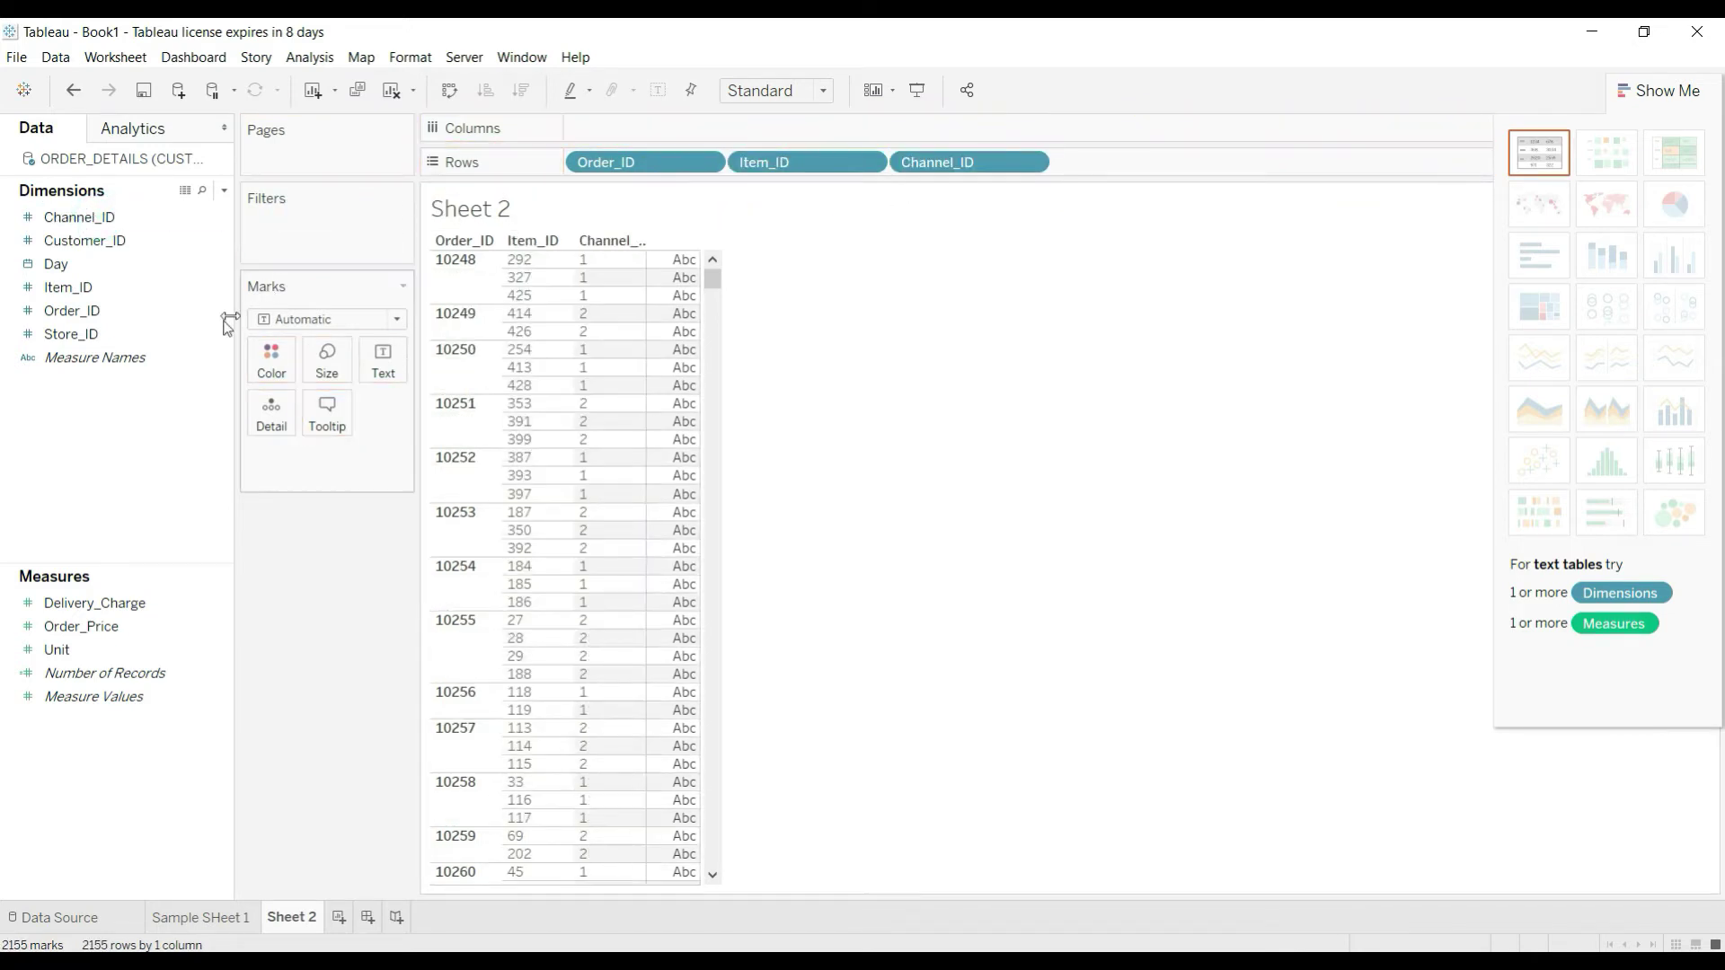
drag(68, 334, 1096, 176)
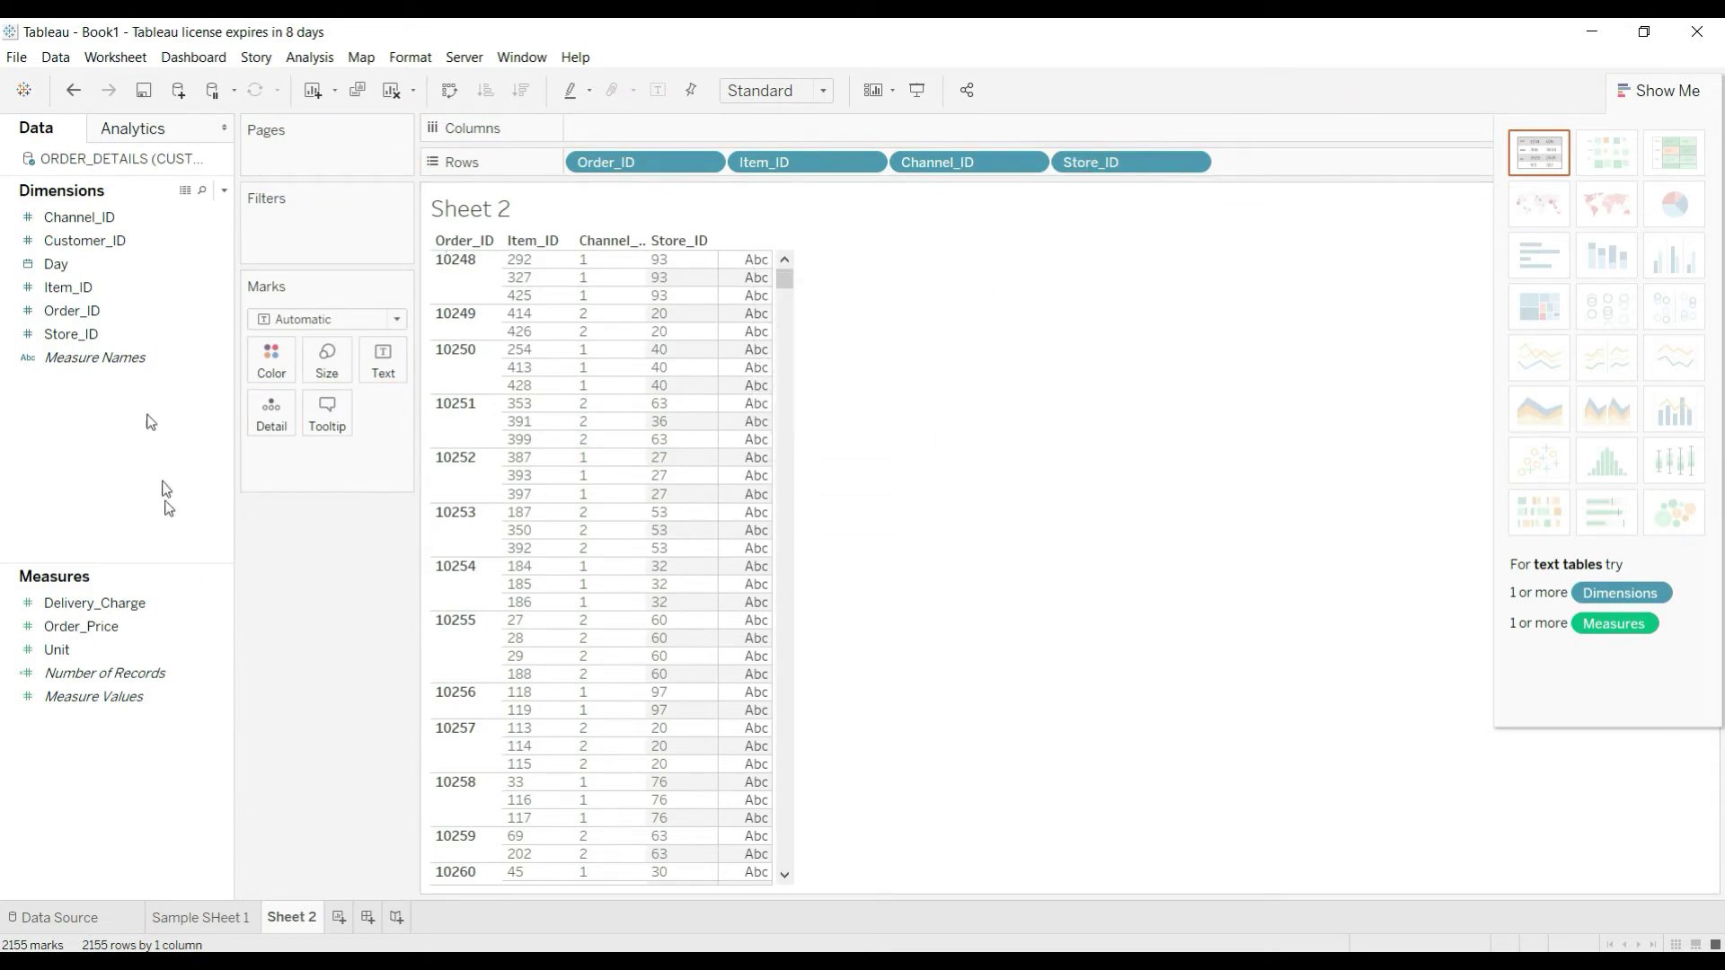
Add the Number of Records measure as the table's values and convert the table to a side-by-side circles chart.
click(52, 627)
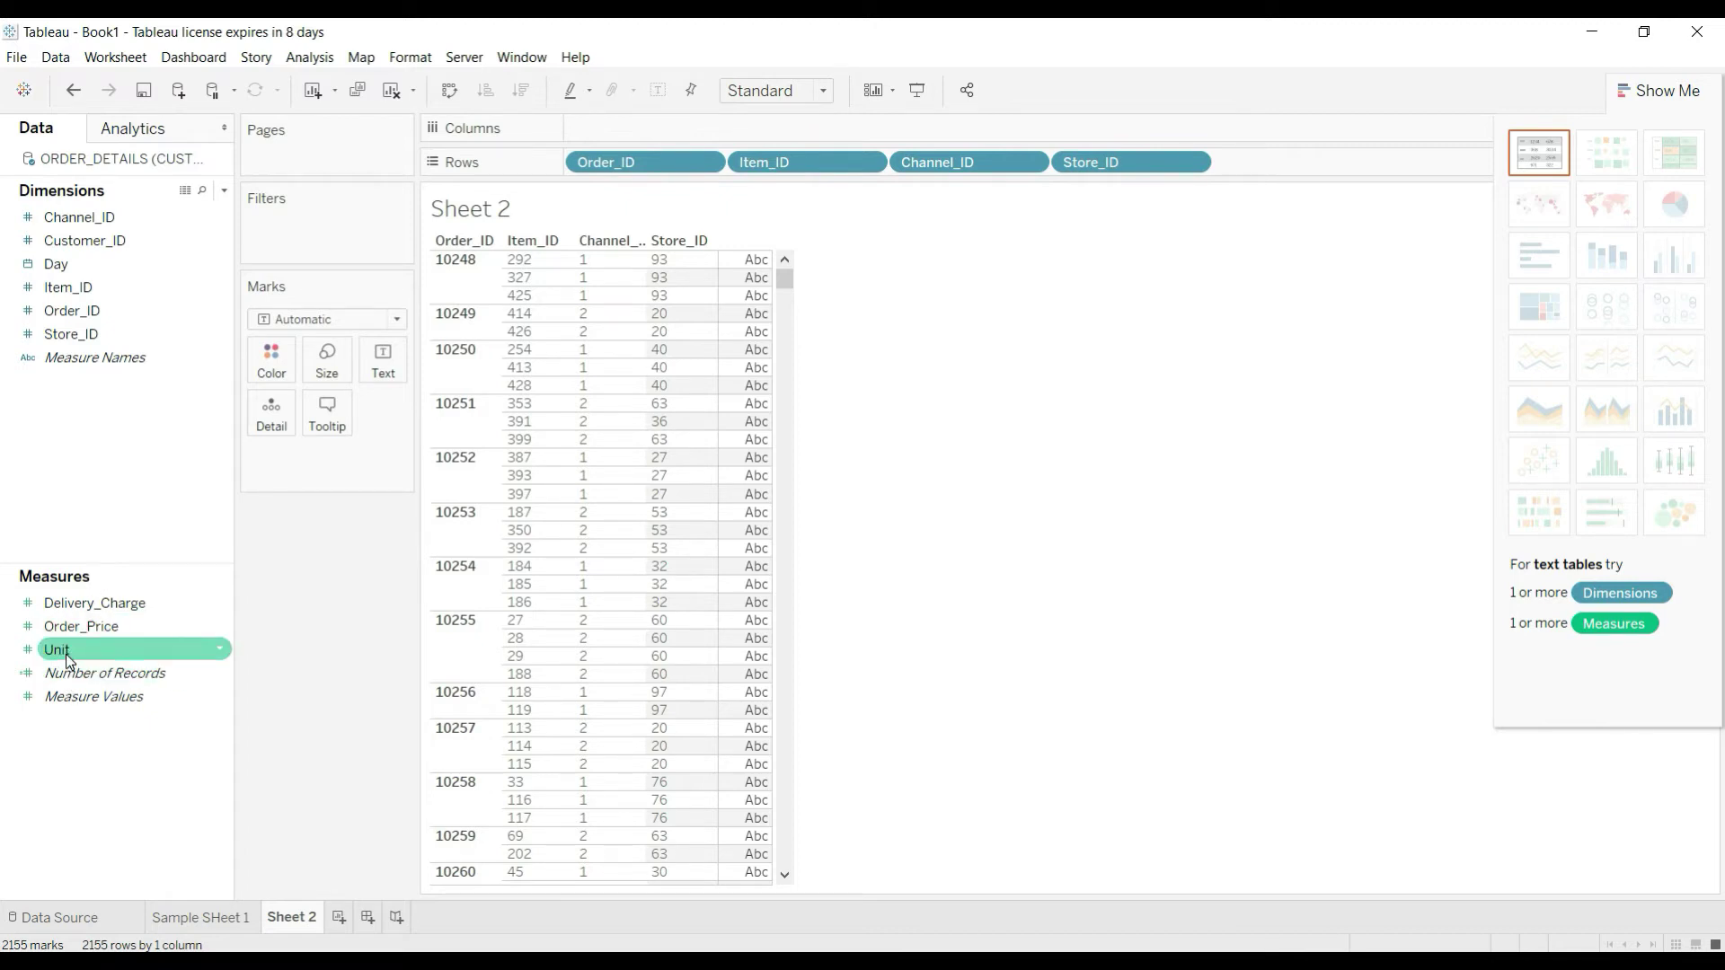
drag(74, 685, 753, 440)
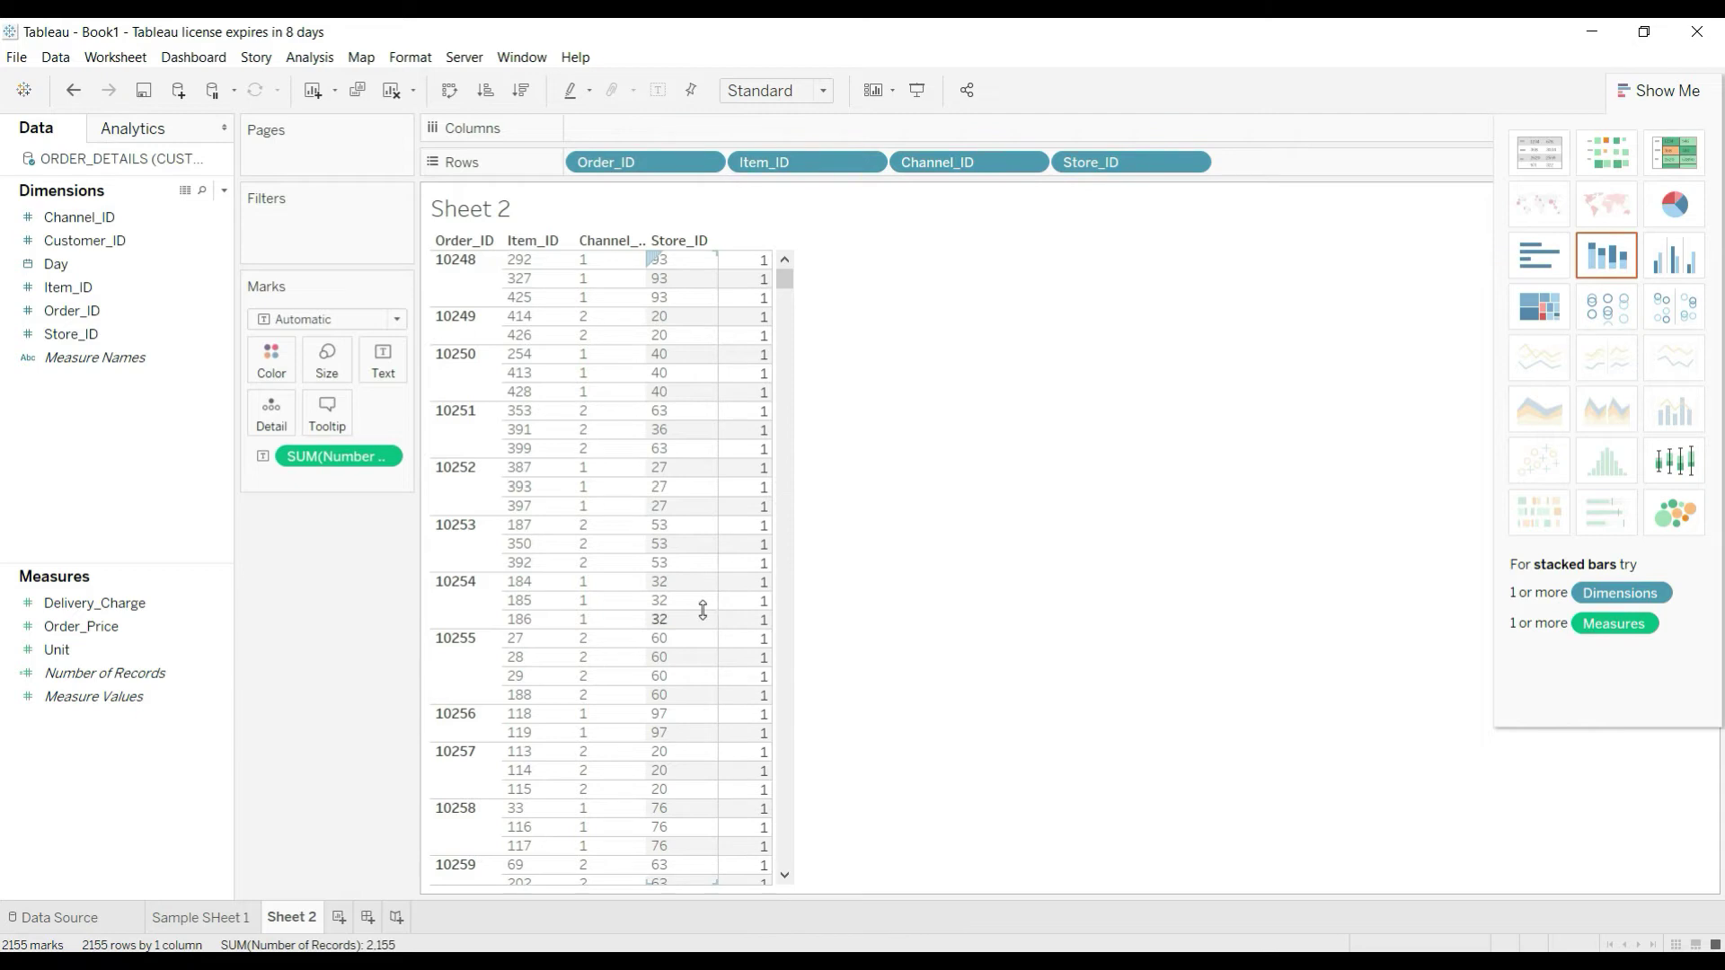
scroll(703, 610, down, 9)
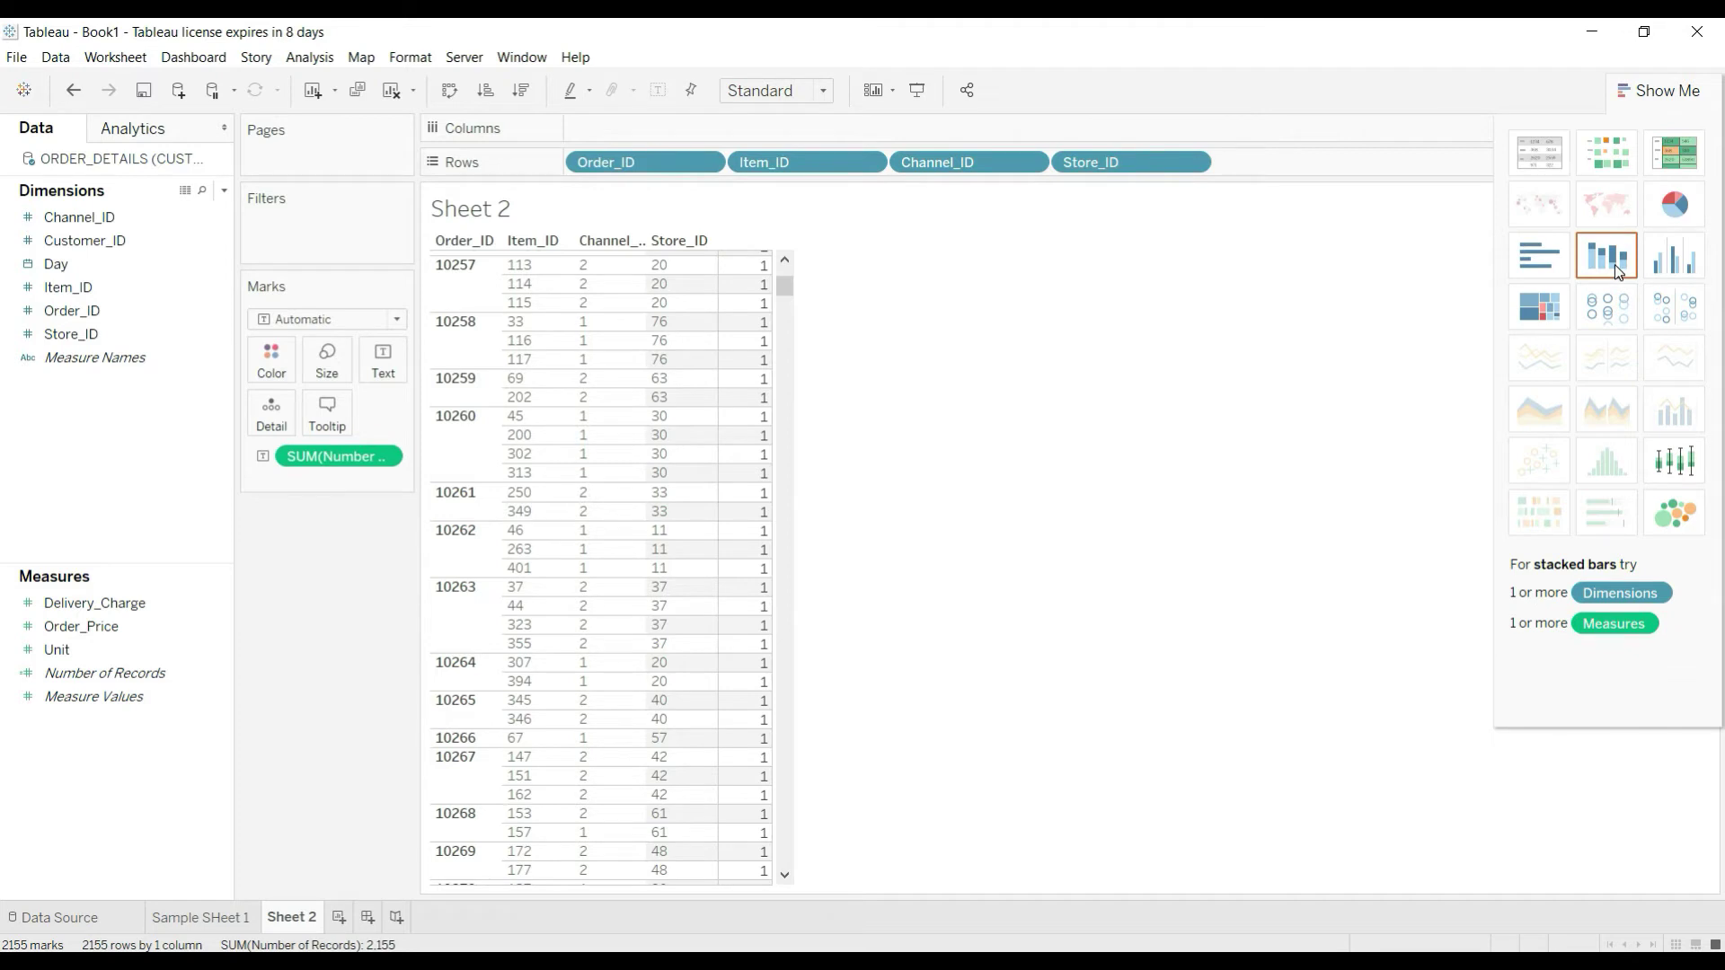
click(1669, 320)
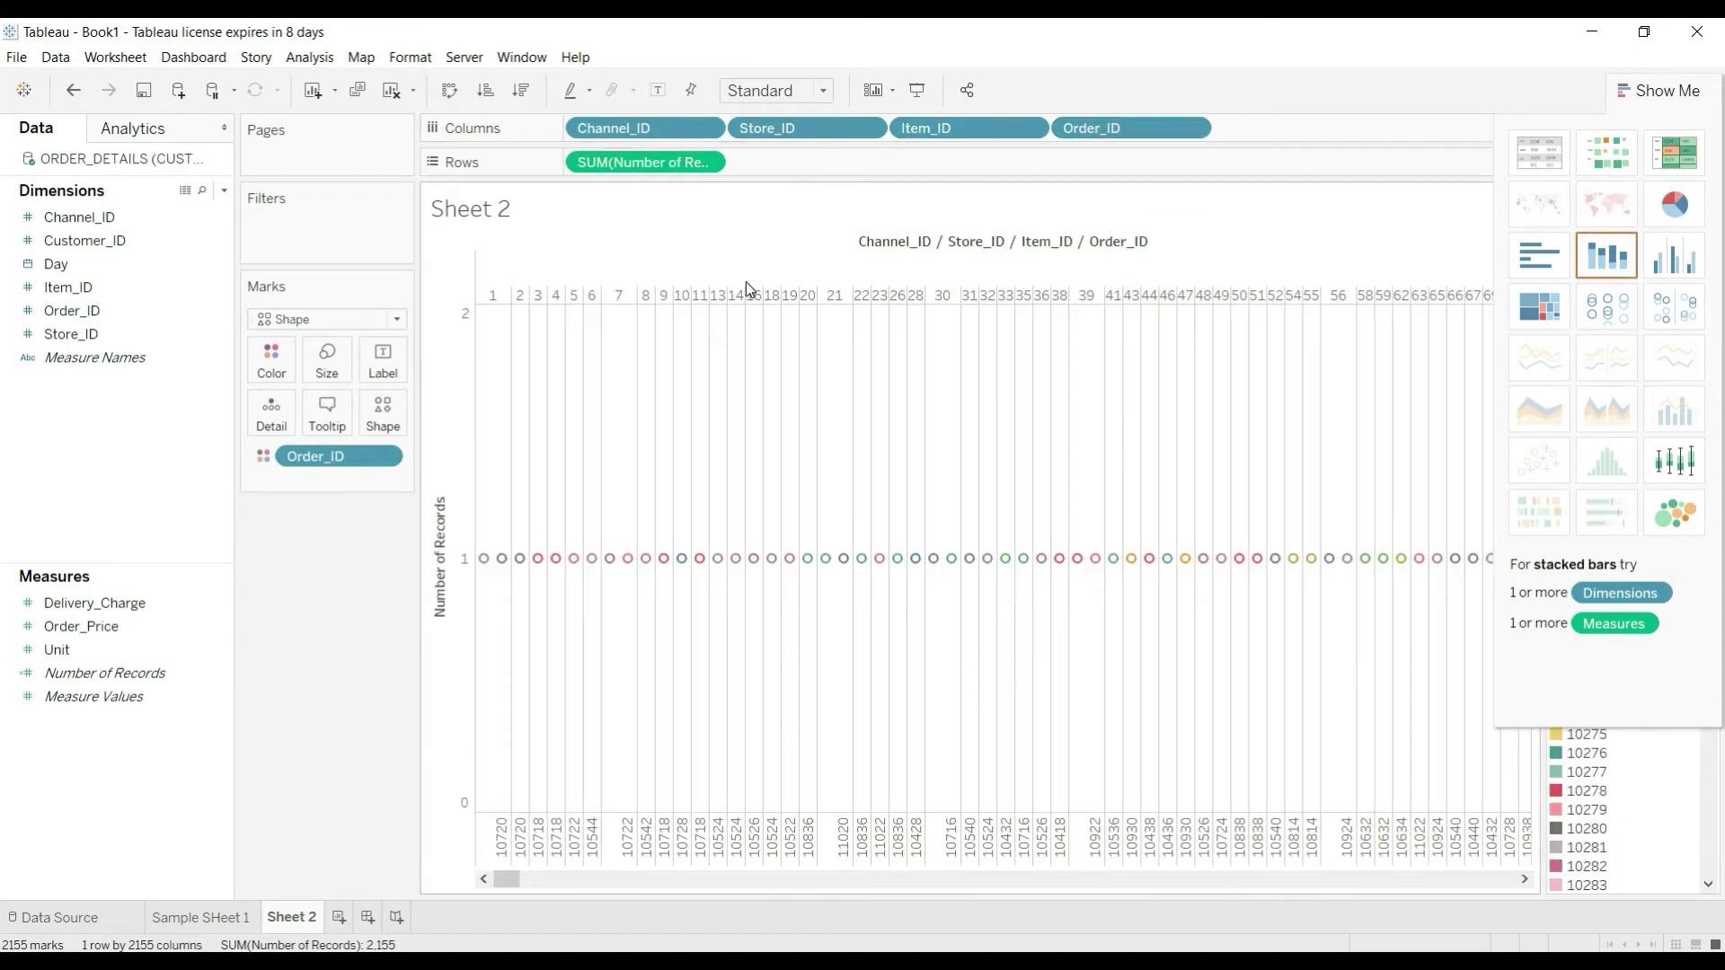
Rename the worksheet Sheet 2 as "Sample SHeet 2".
double_click(293, 918)
text(Sample SHeet )
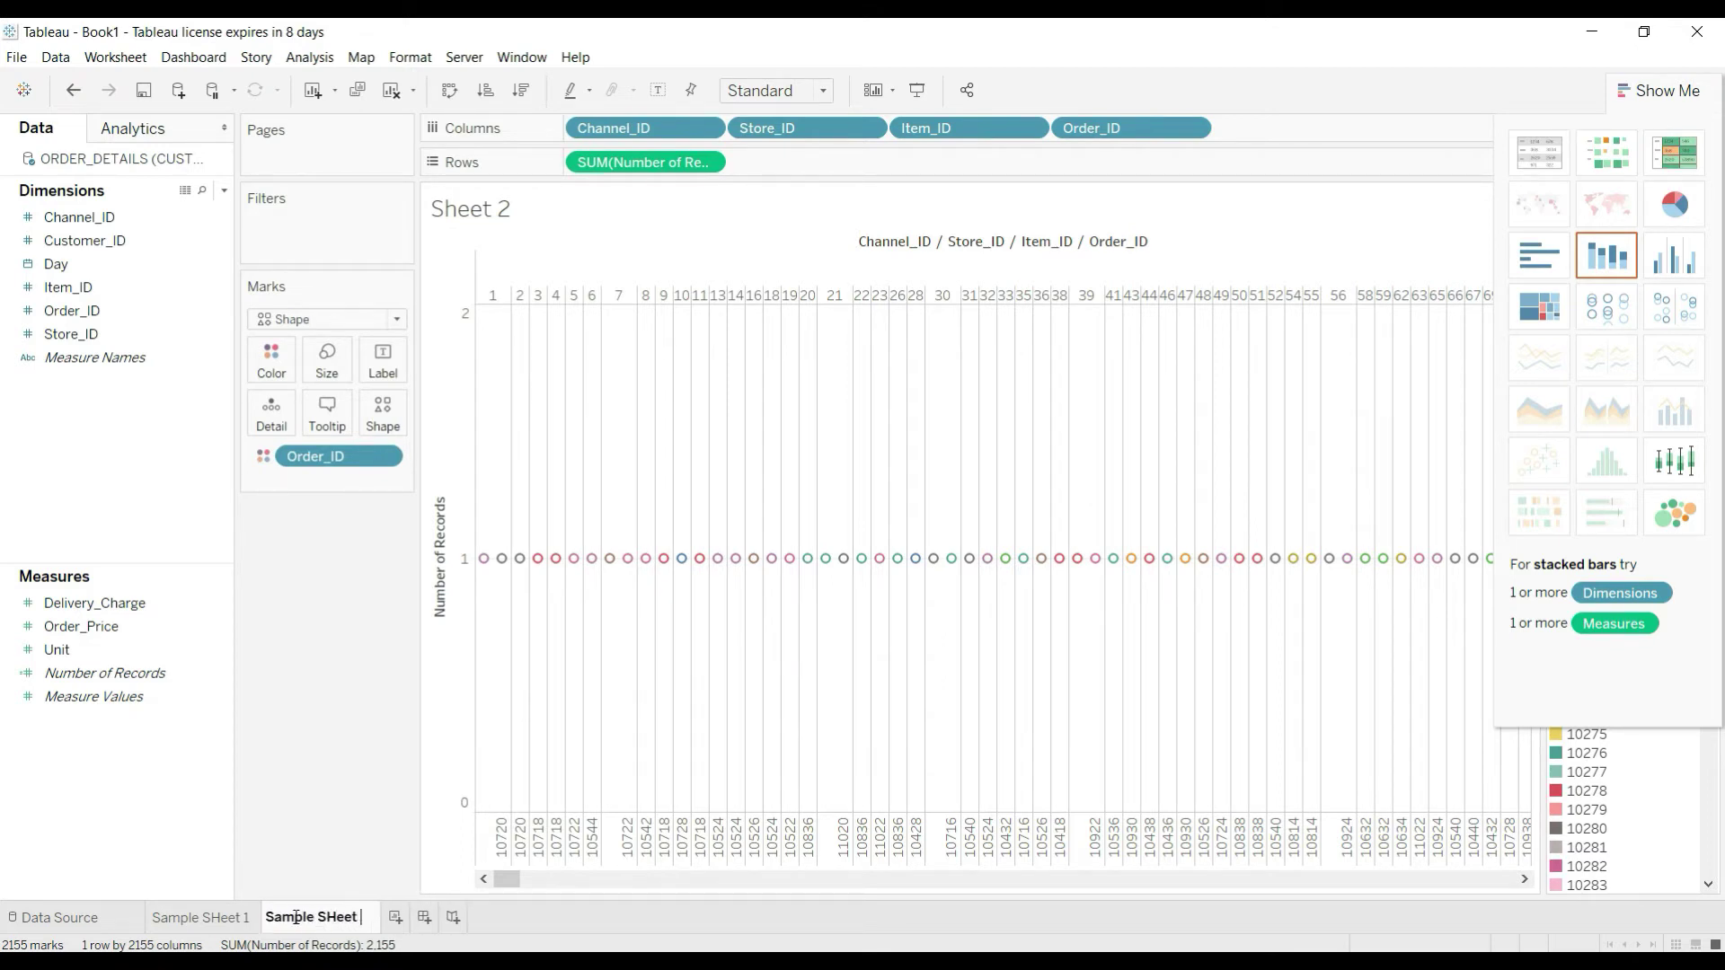
text(2)
key(Return)
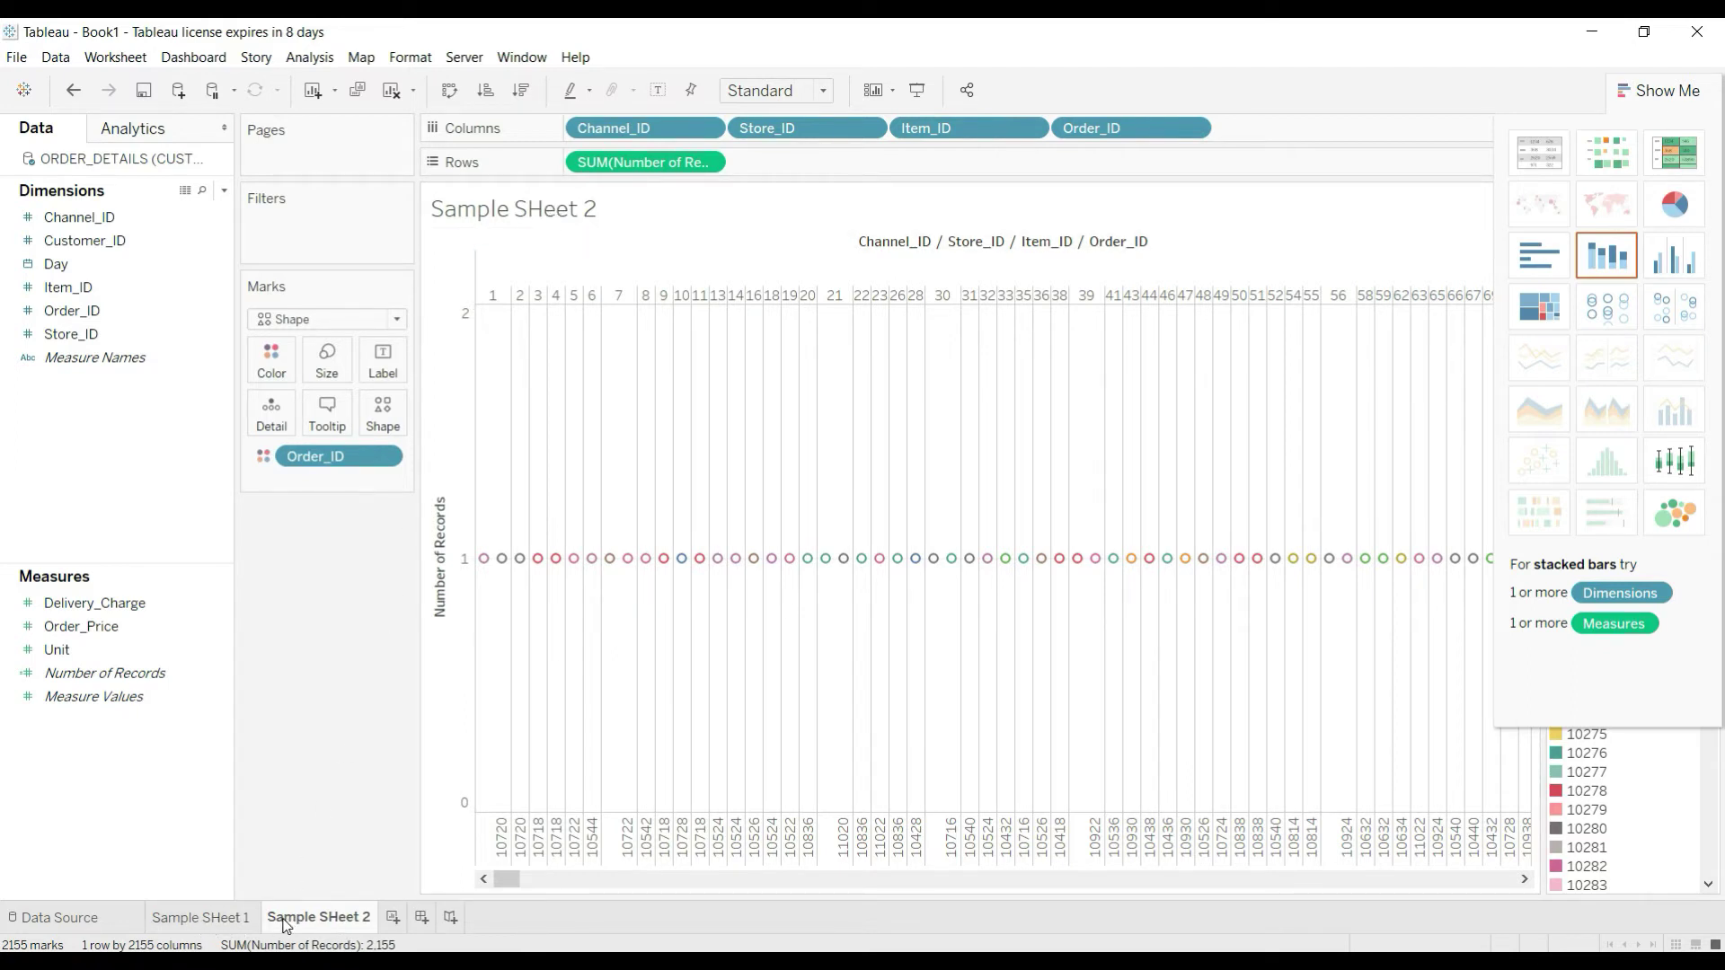
Create a new dashboard and place Sample SHeet 1 on it as a tiled view.
mouse_move(250, 928)
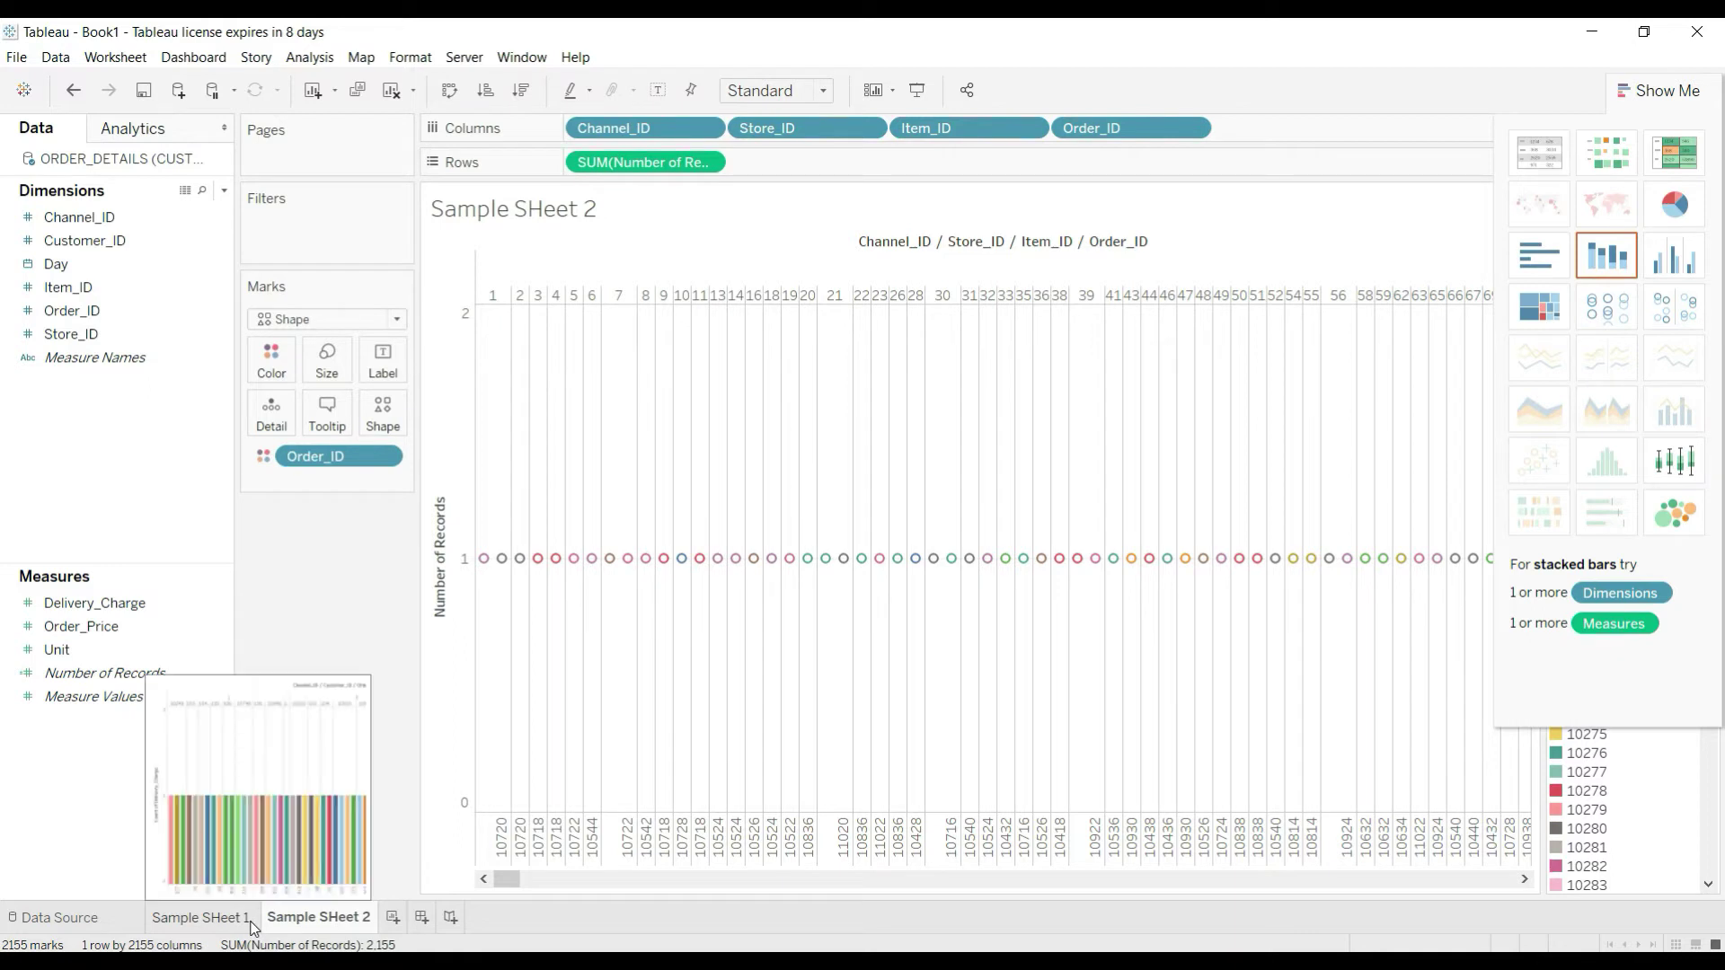
click(421, 917)
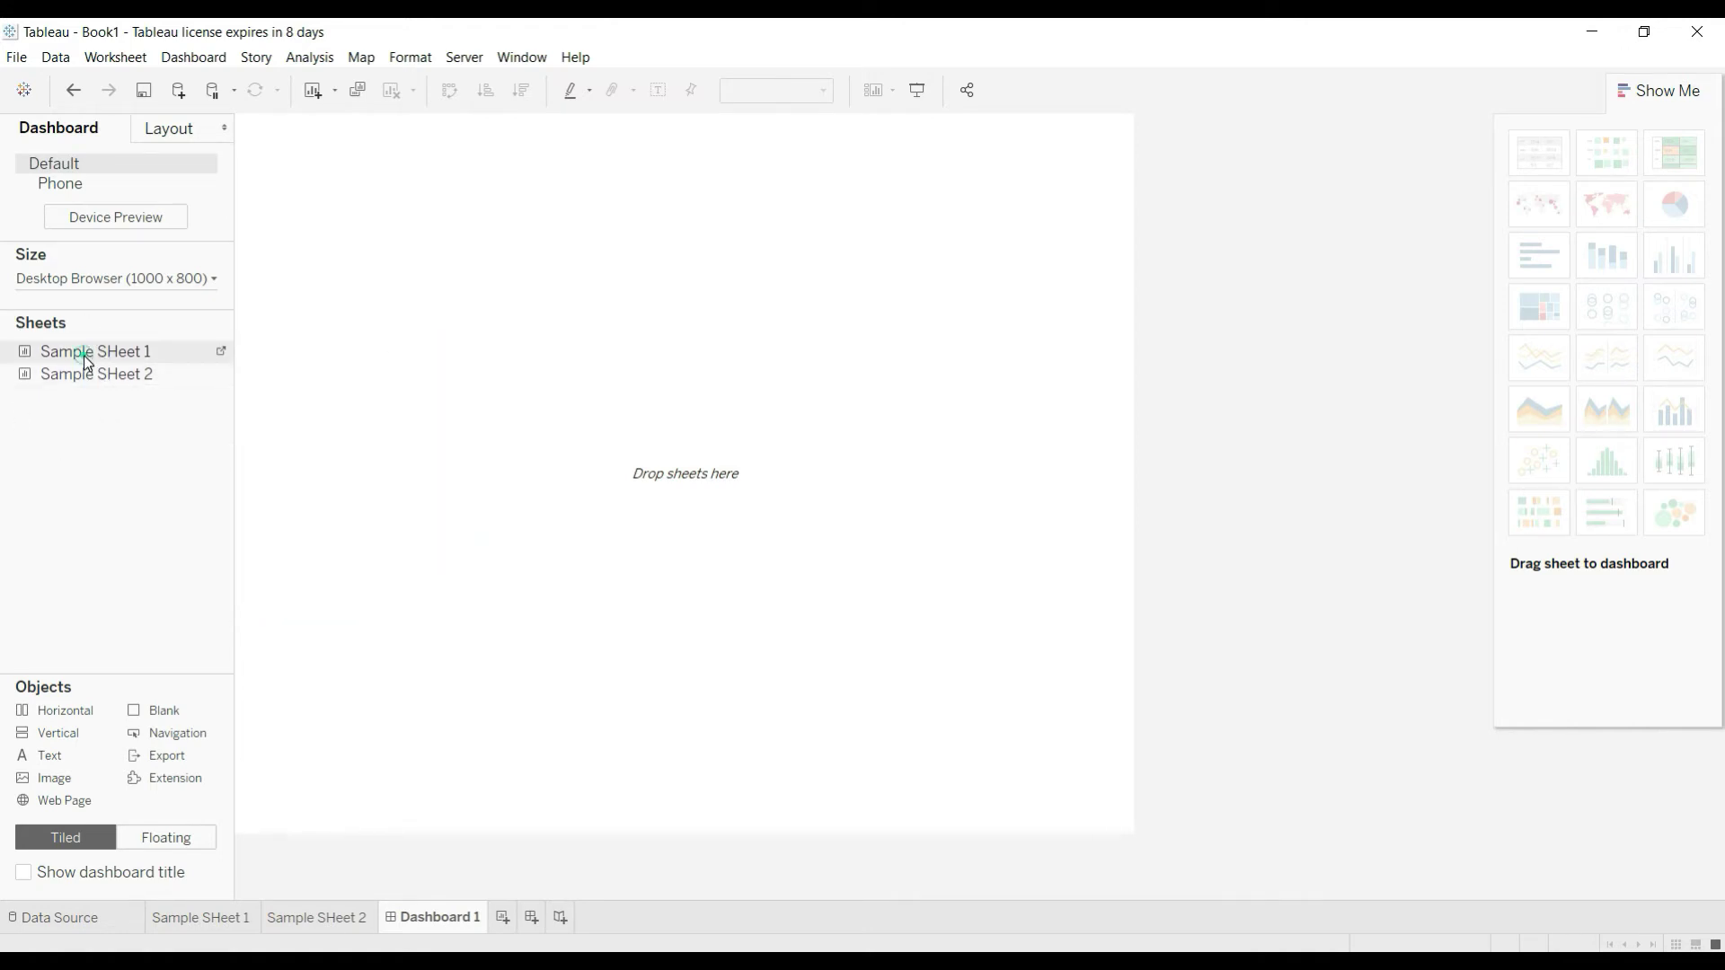
drag(84, 354, 558, 310)
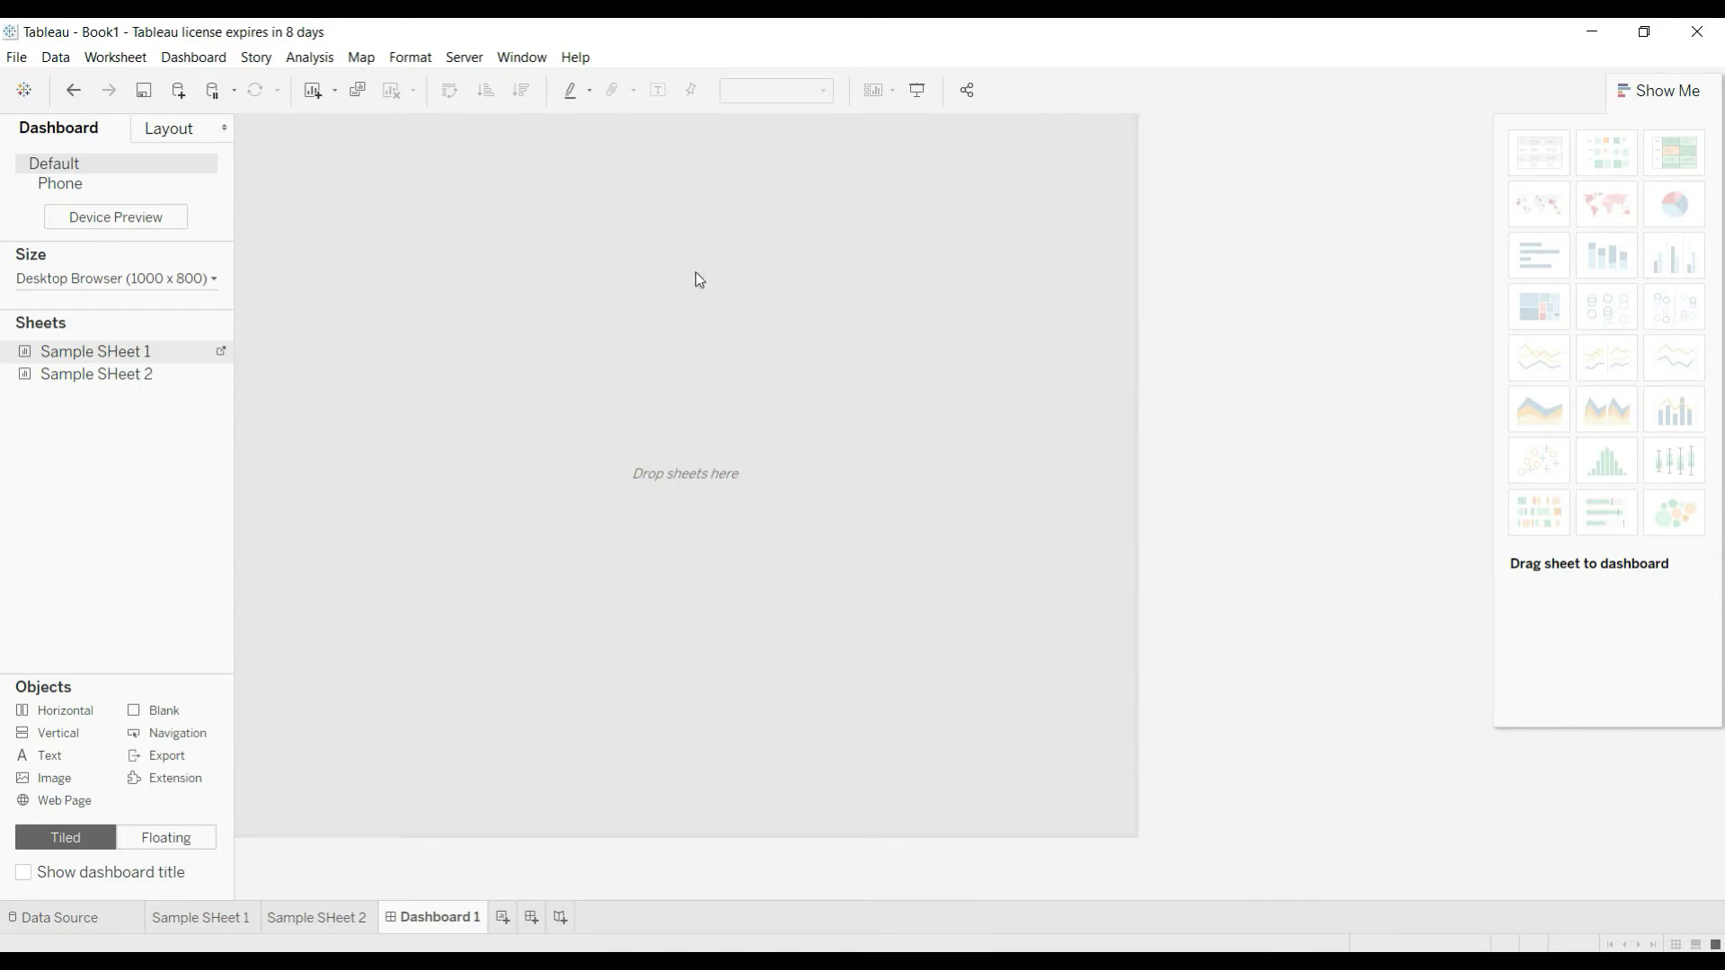
drag(558, 310, 666, 327)
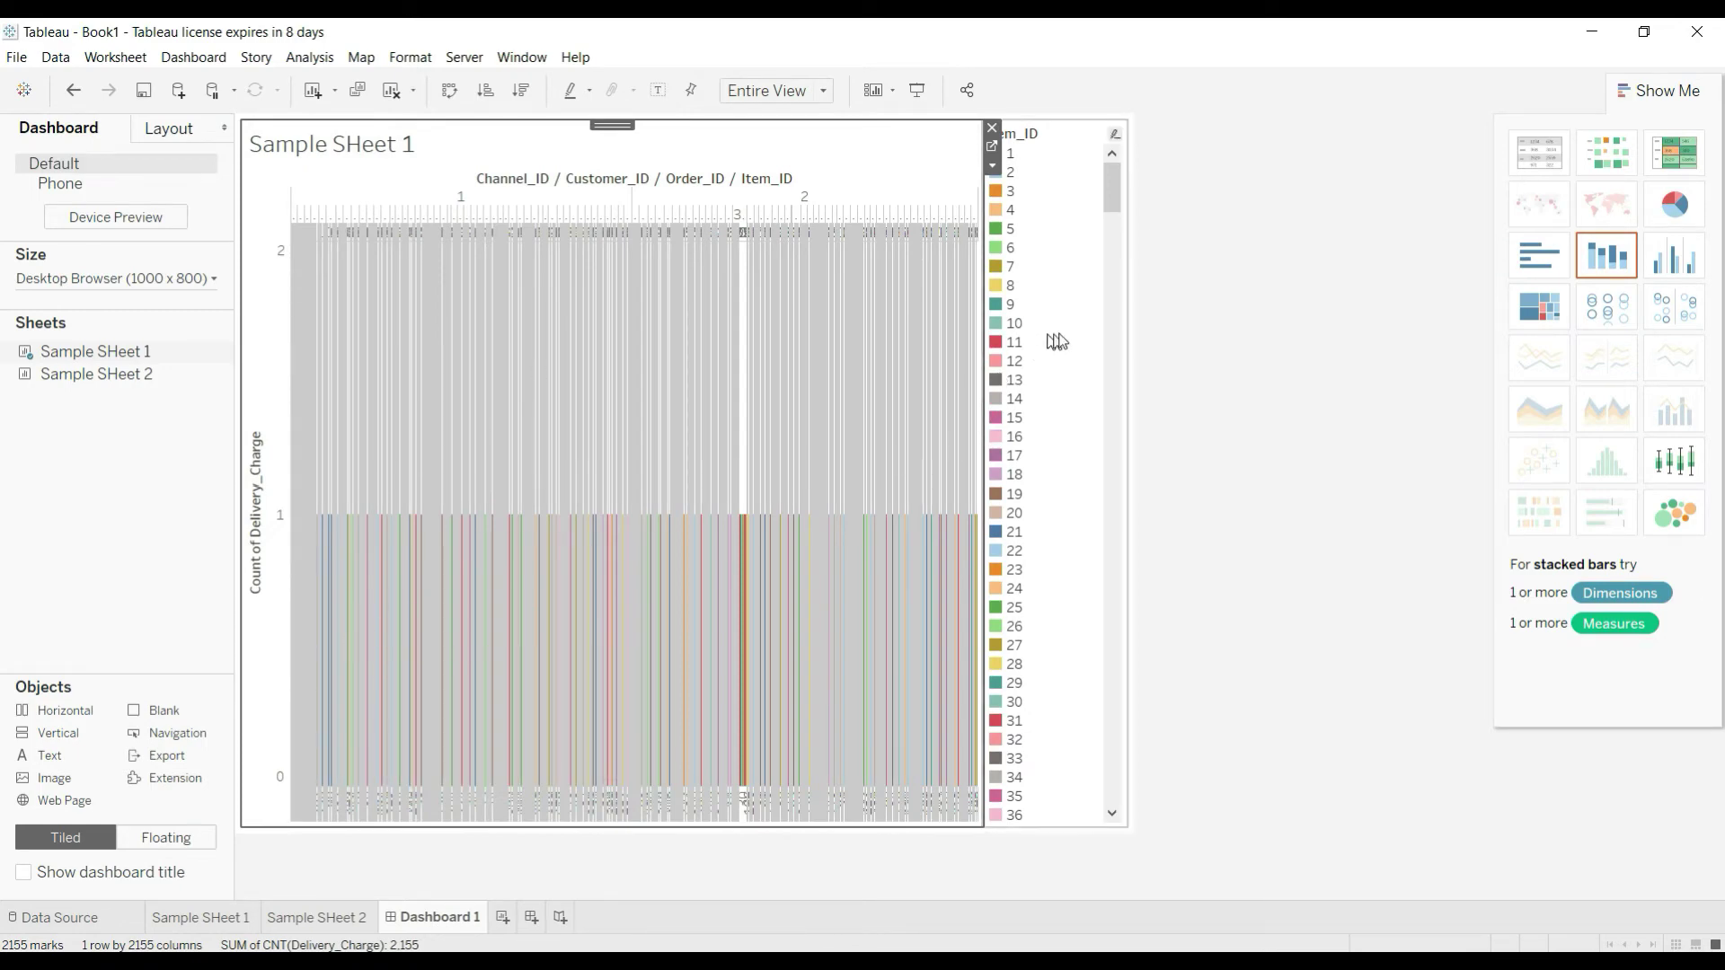
click(993, 127)
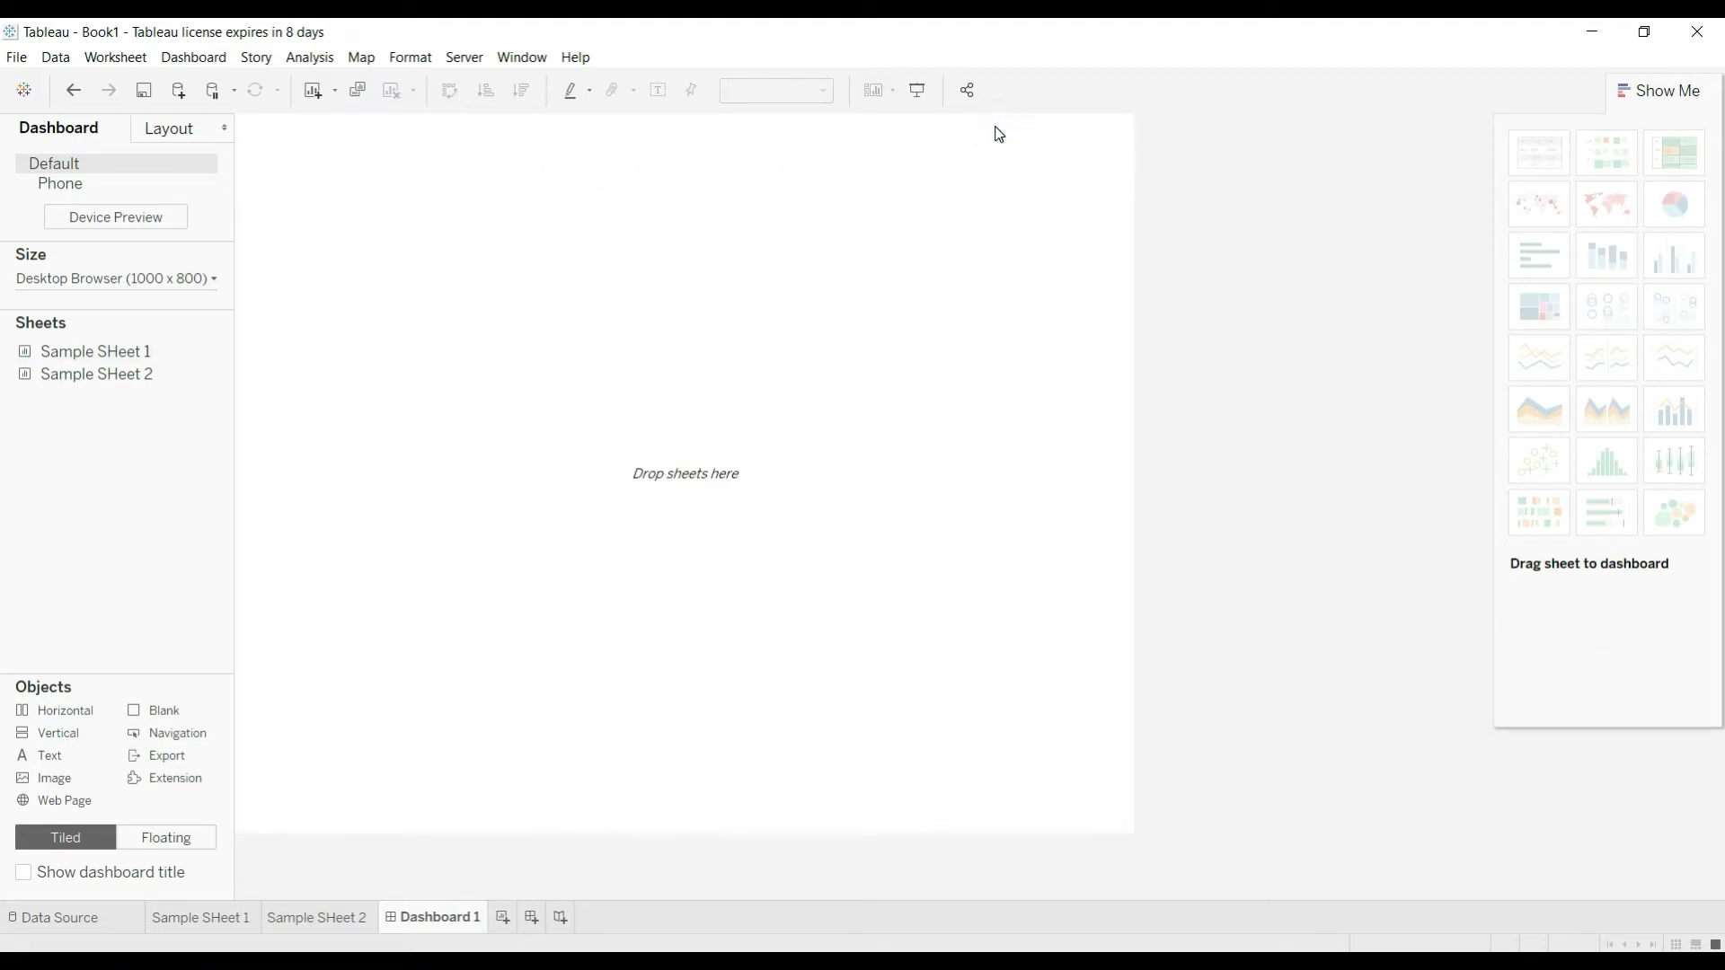
drag(89, 352, 997, 782)
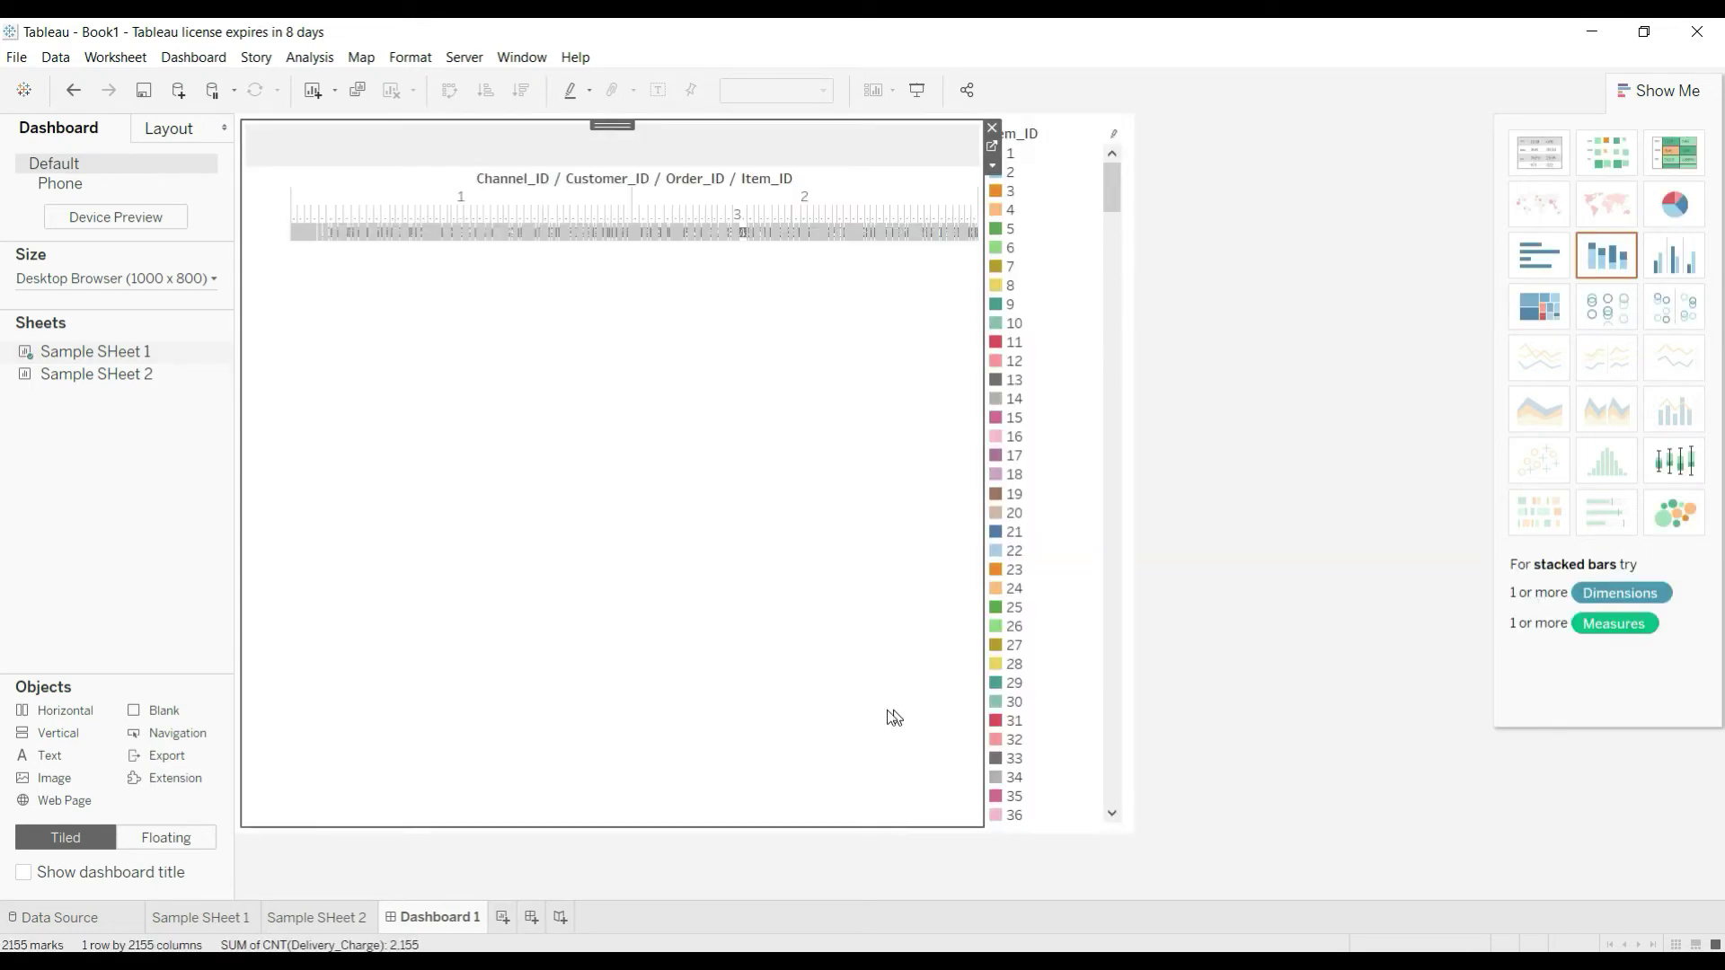
click(618, 417)
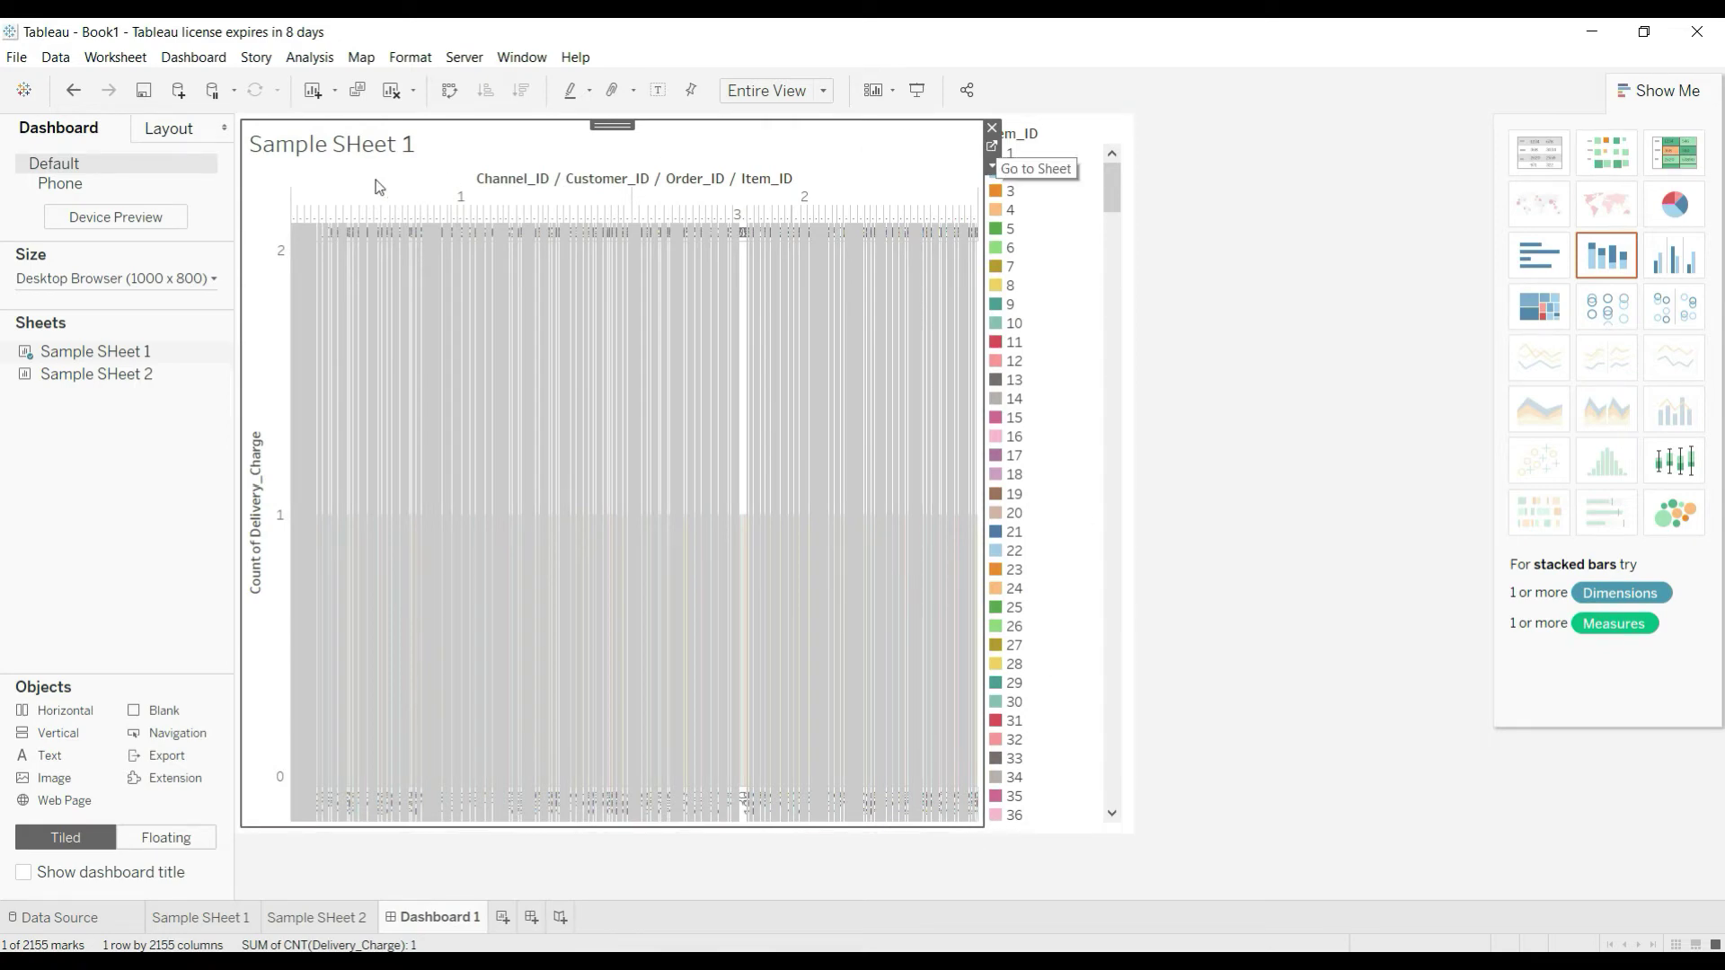
Add Sample SHeet 2 to the dashboard directly below Sample SHeet 1.
mouse_move(77, 382)
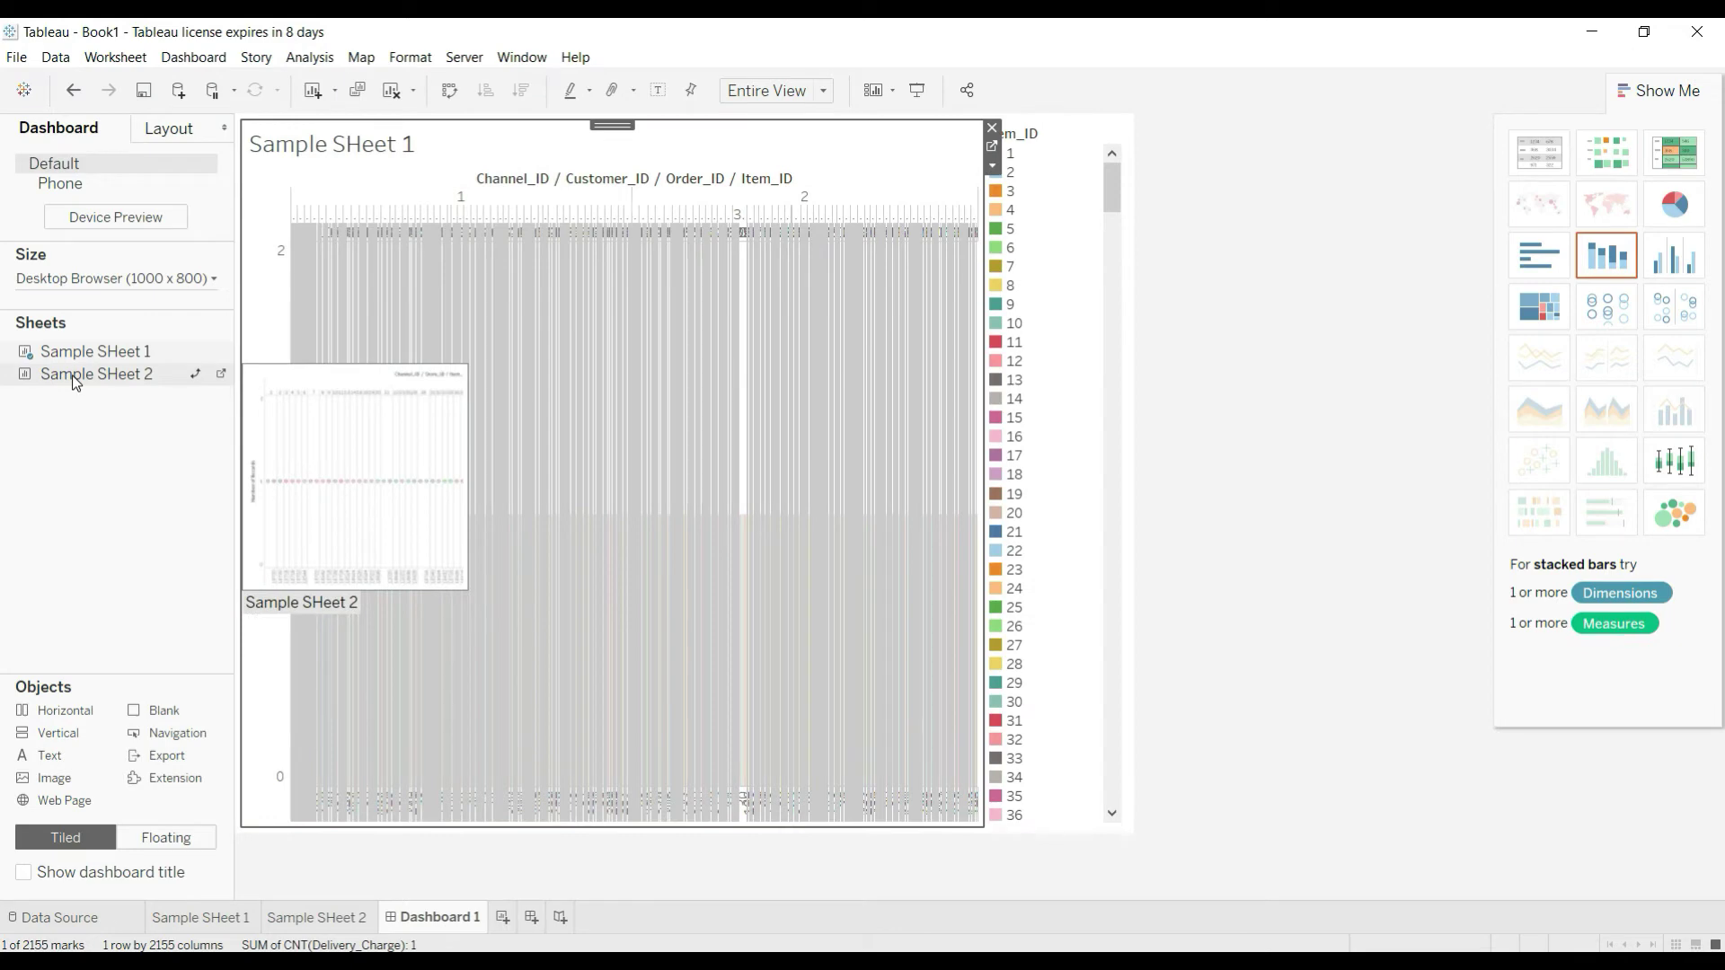
drag(77, 381, 725, 686)
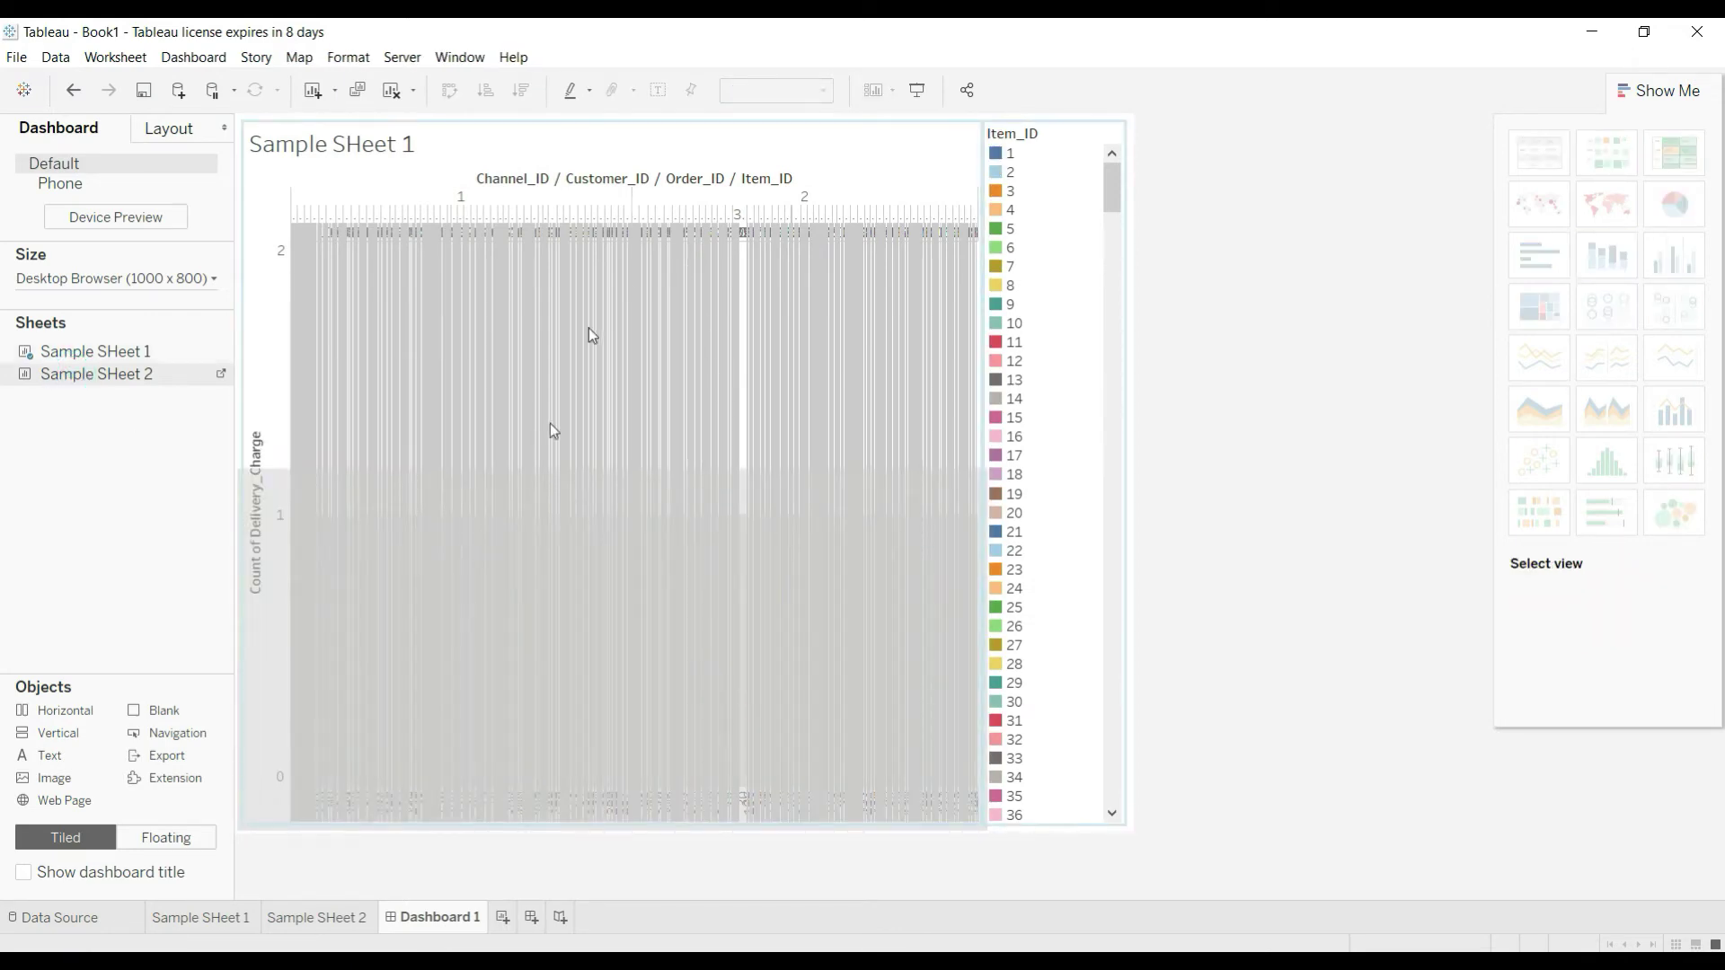
drag(554, 431, 474, 472)
drag(451, 558, 453, 555)
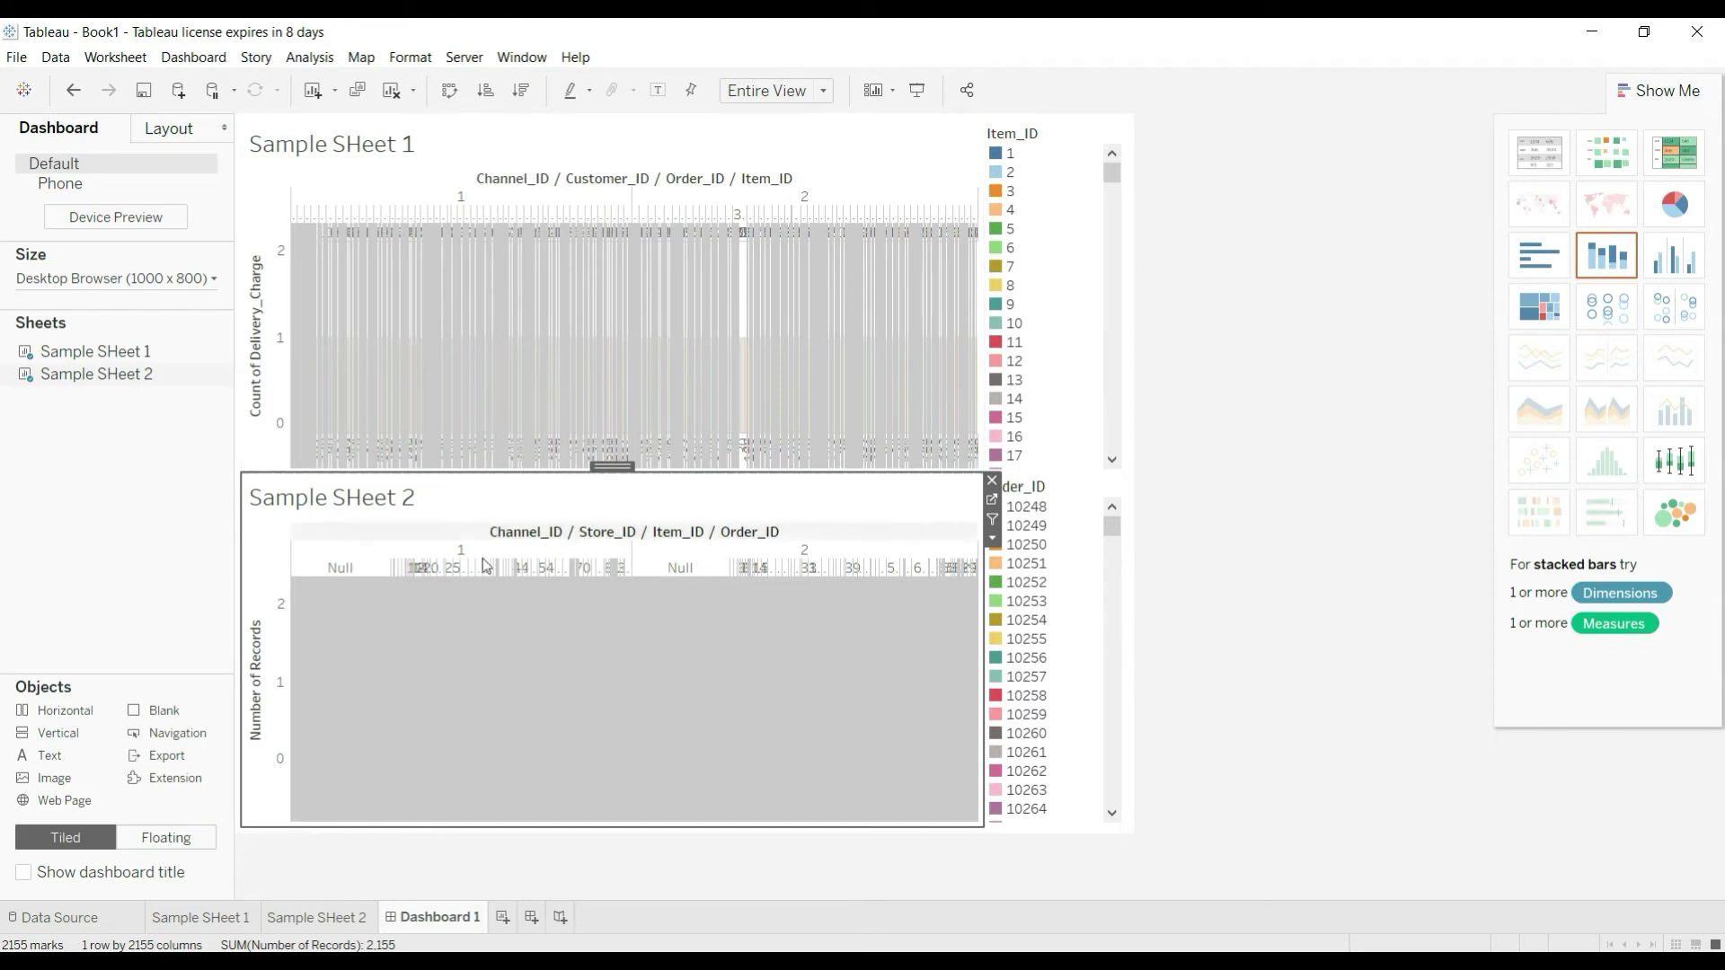
Change Sample SHeet 1 to packed bubbles and Sample SHeet 2 to a treemap, and return to Dashboard 1.
click(213, 926)
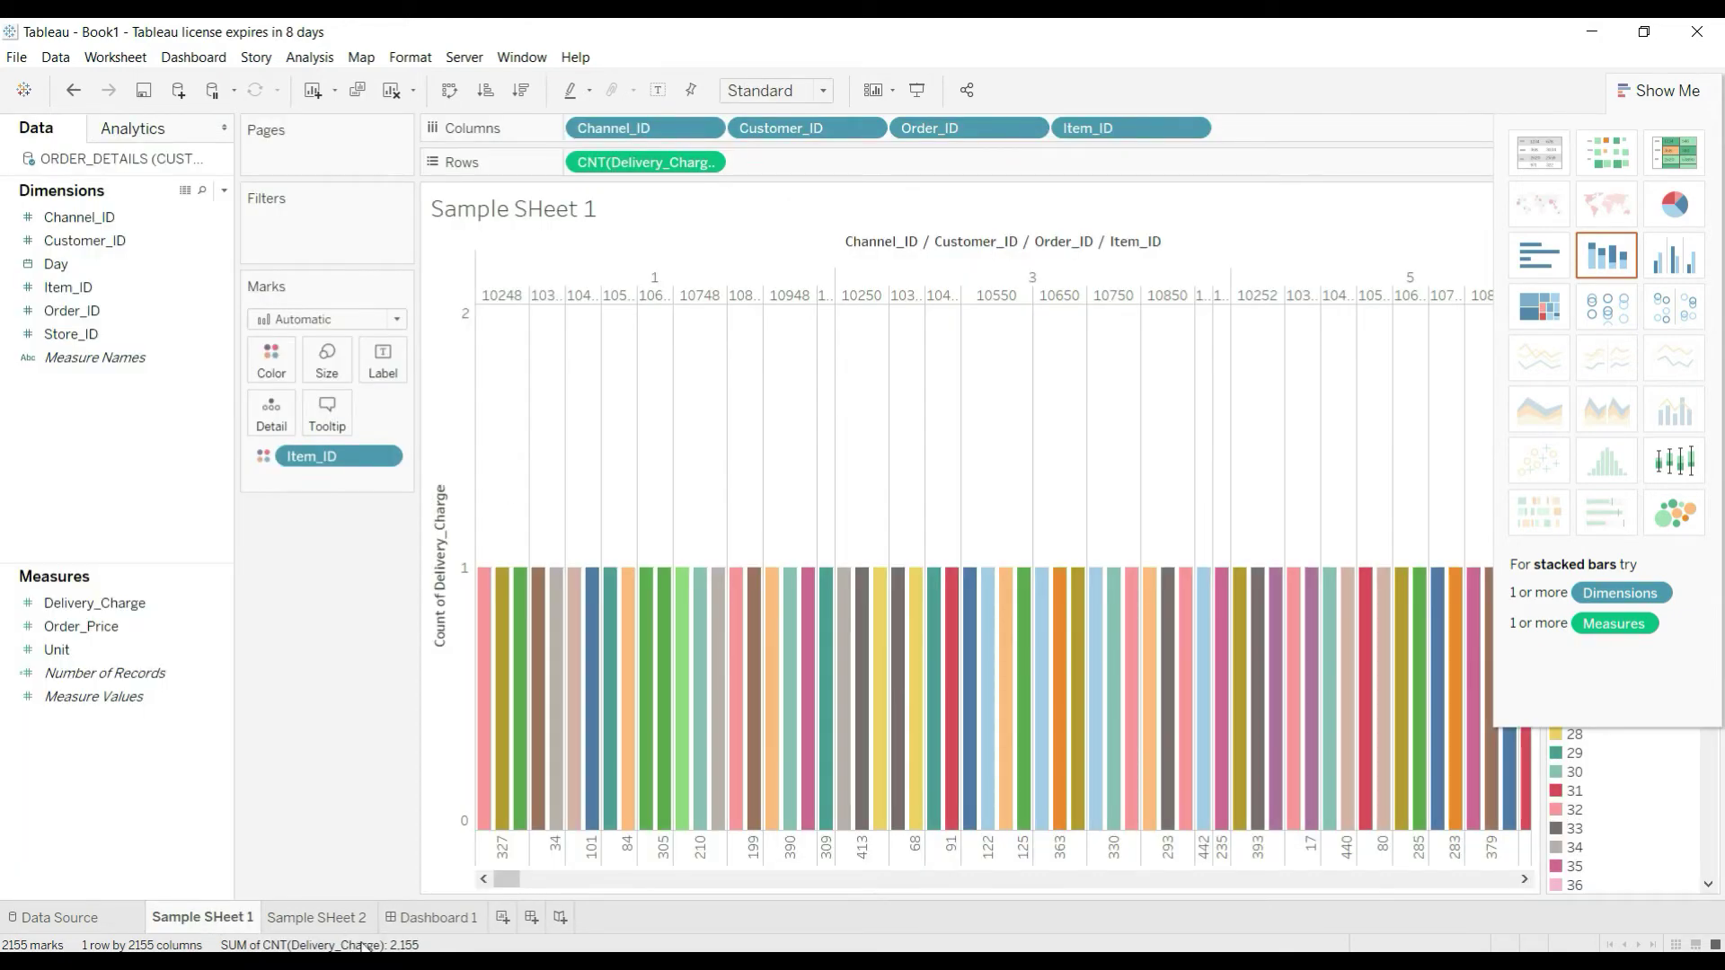
click(1676, 514)
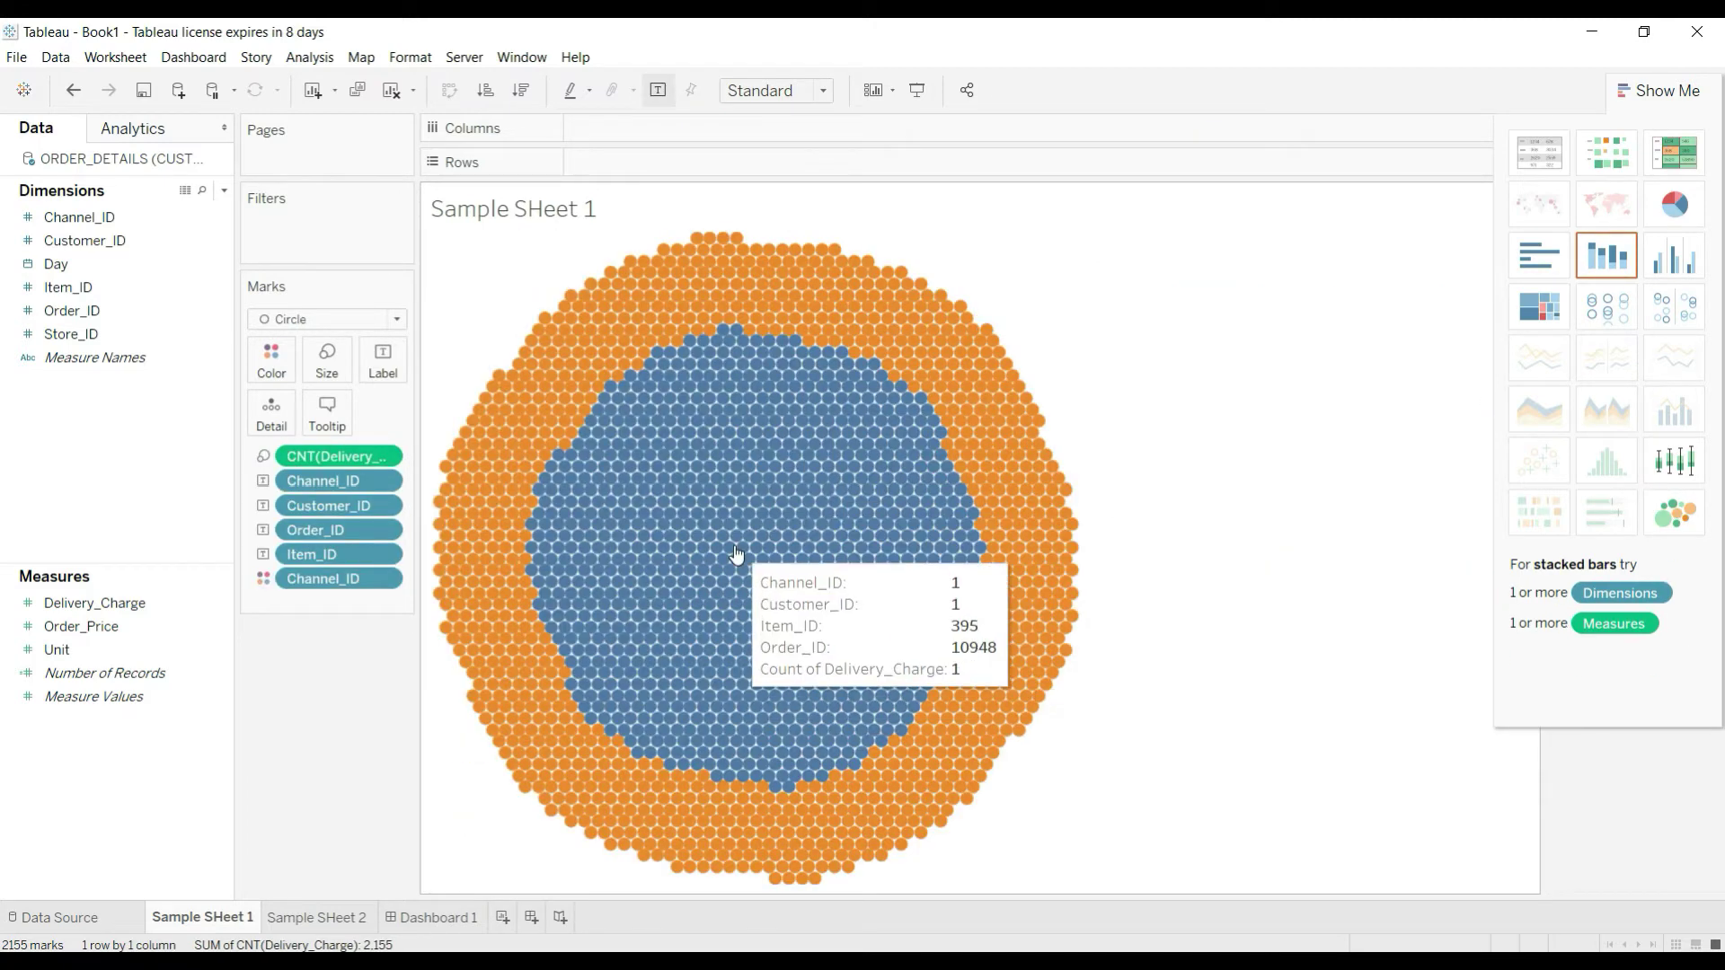
click(287, 920)
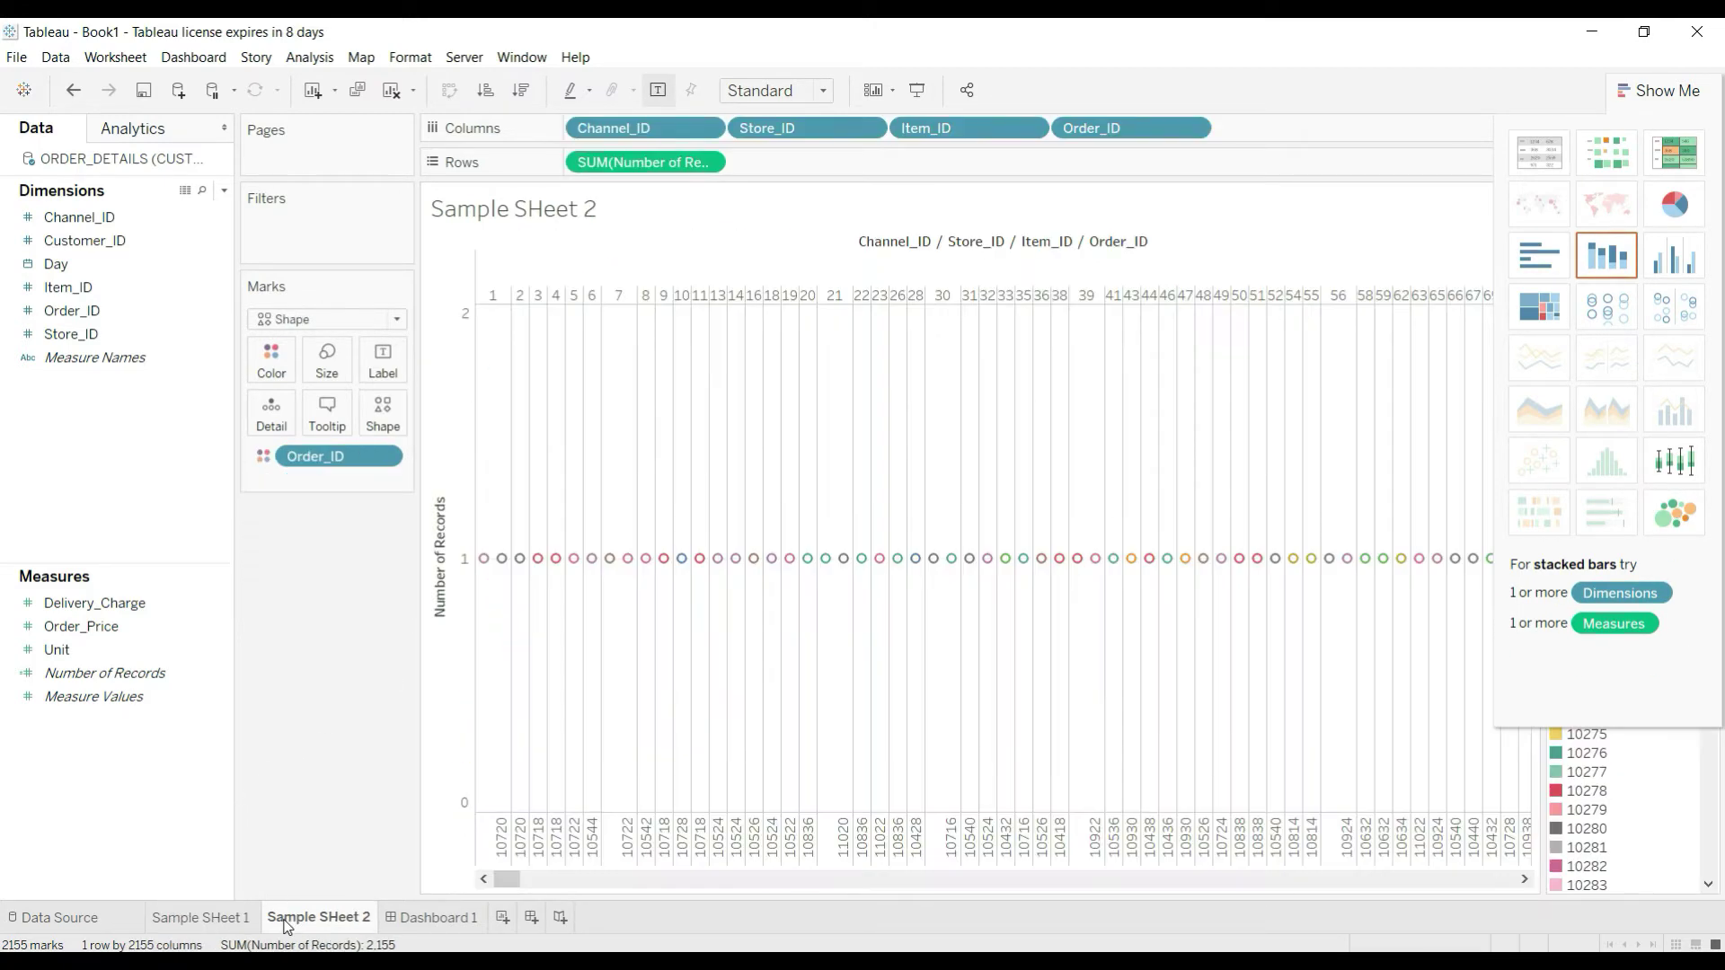
click(1542, 306)
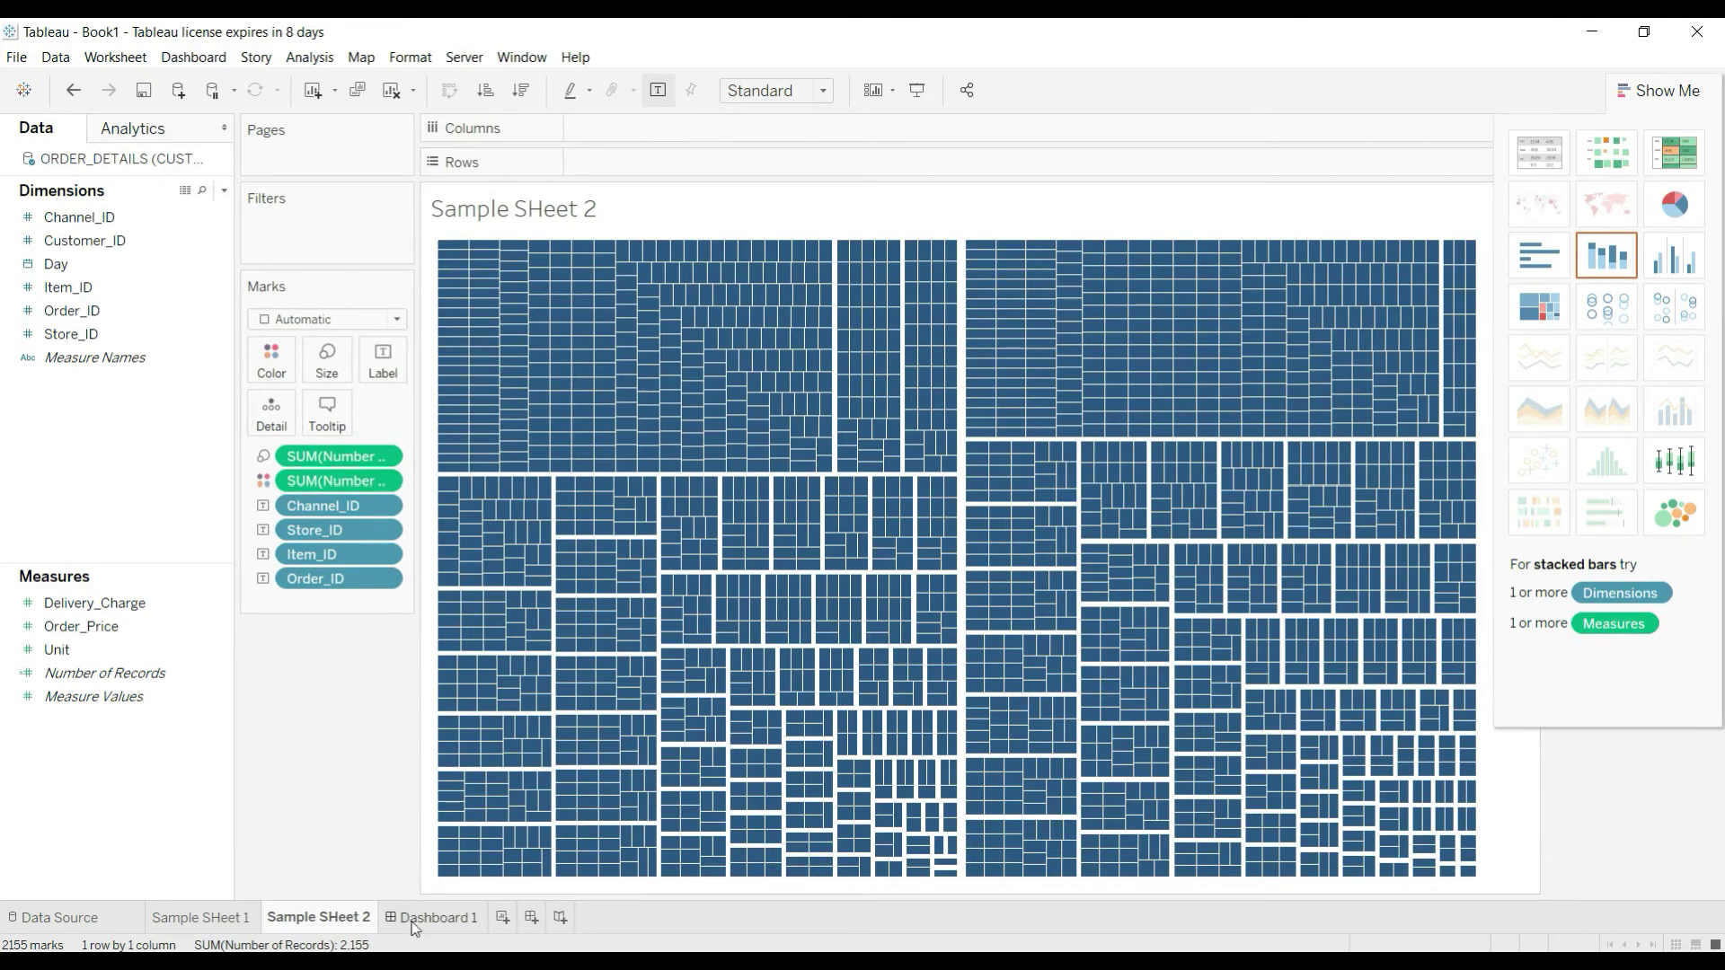
mouse_move(426, 932)
click(429, 920)
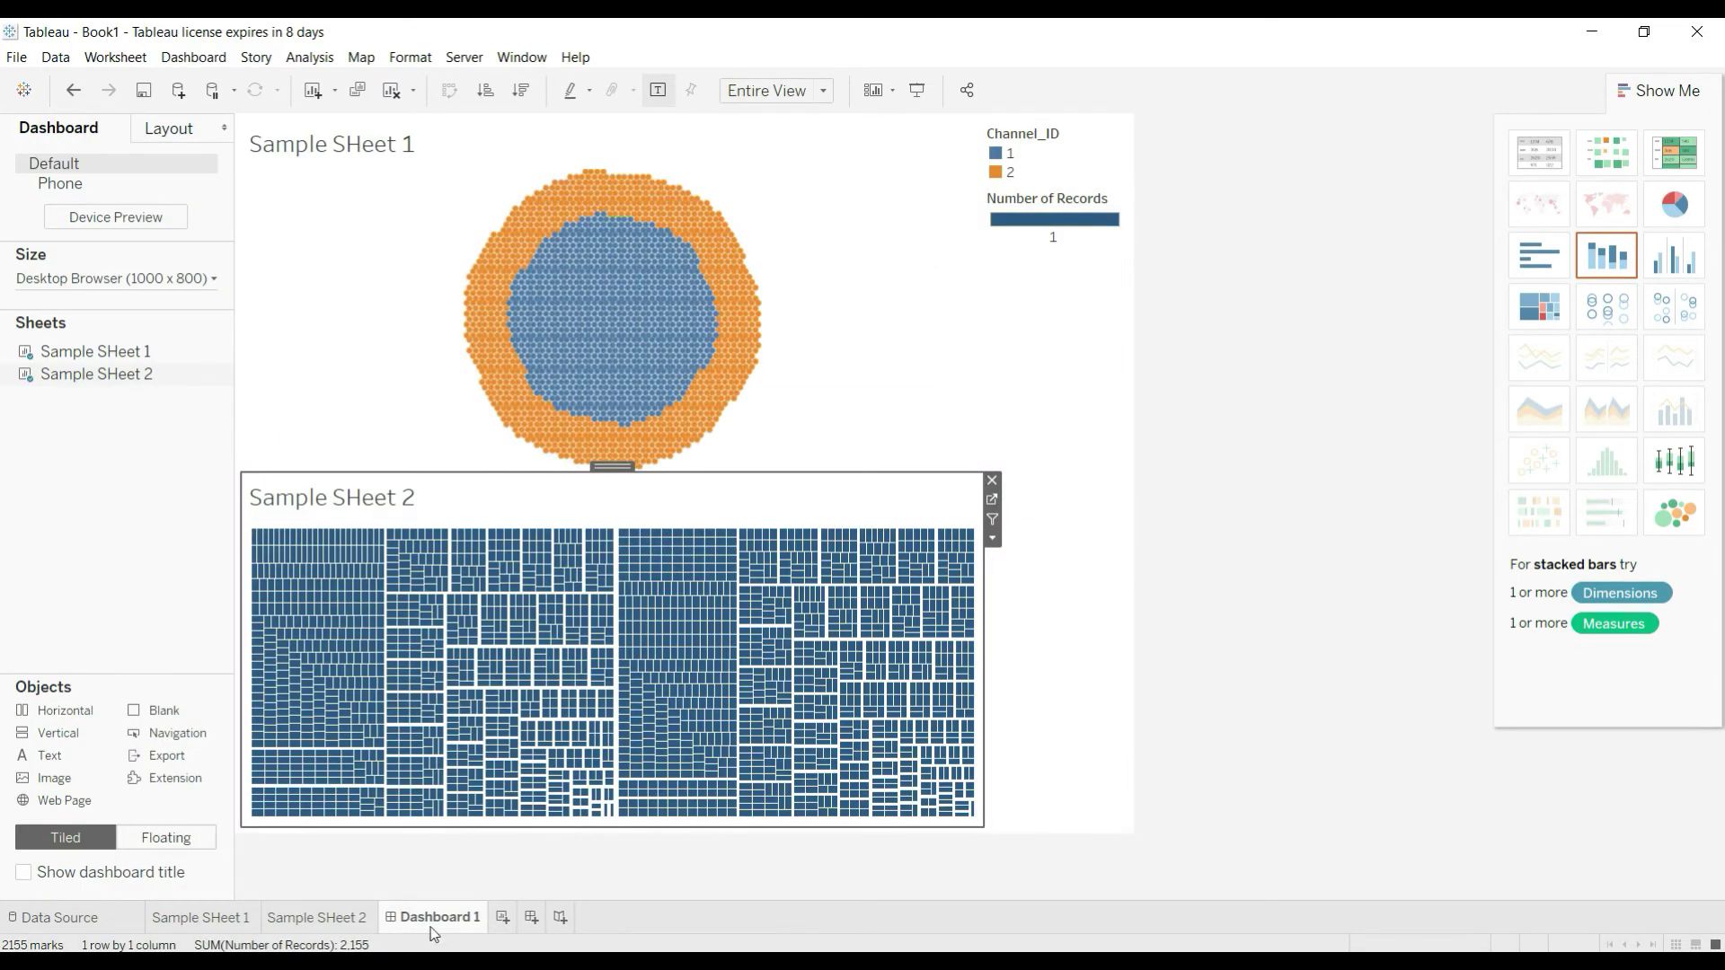
Connect to the Microsoft Access file Sample - Coffee Chain.mdb and add its CoffeeChain Query table to the data source.
mouse_move(94, 355)
click(25, 93)
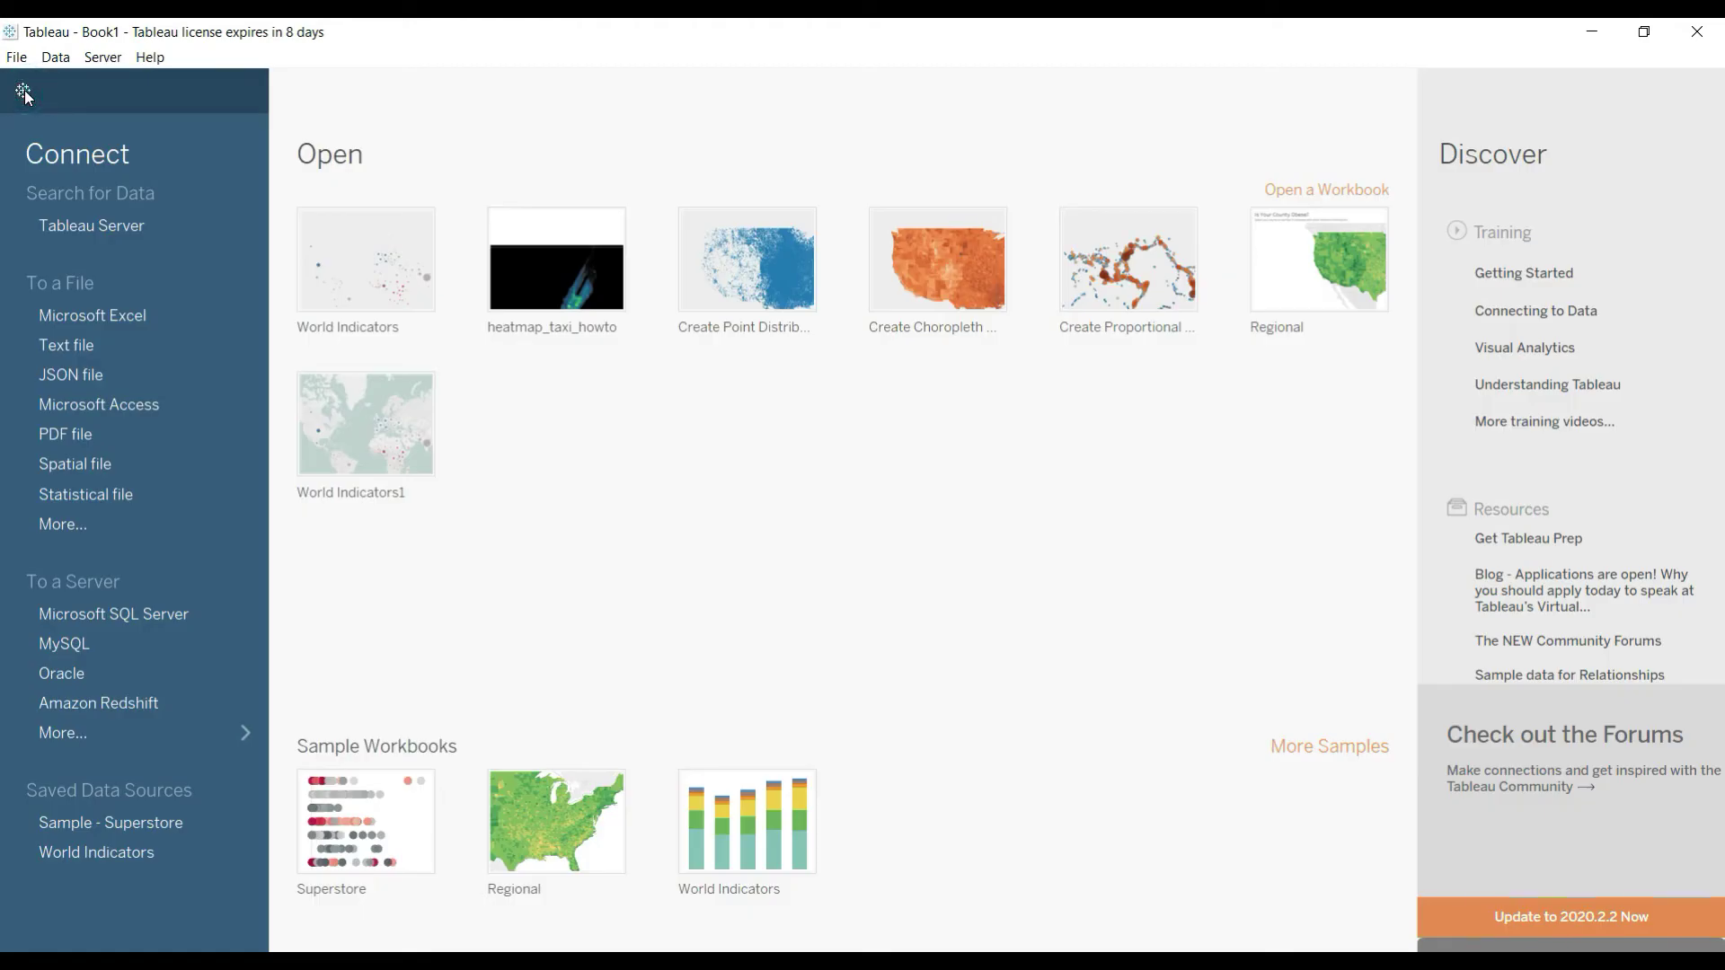
click(95, 404)
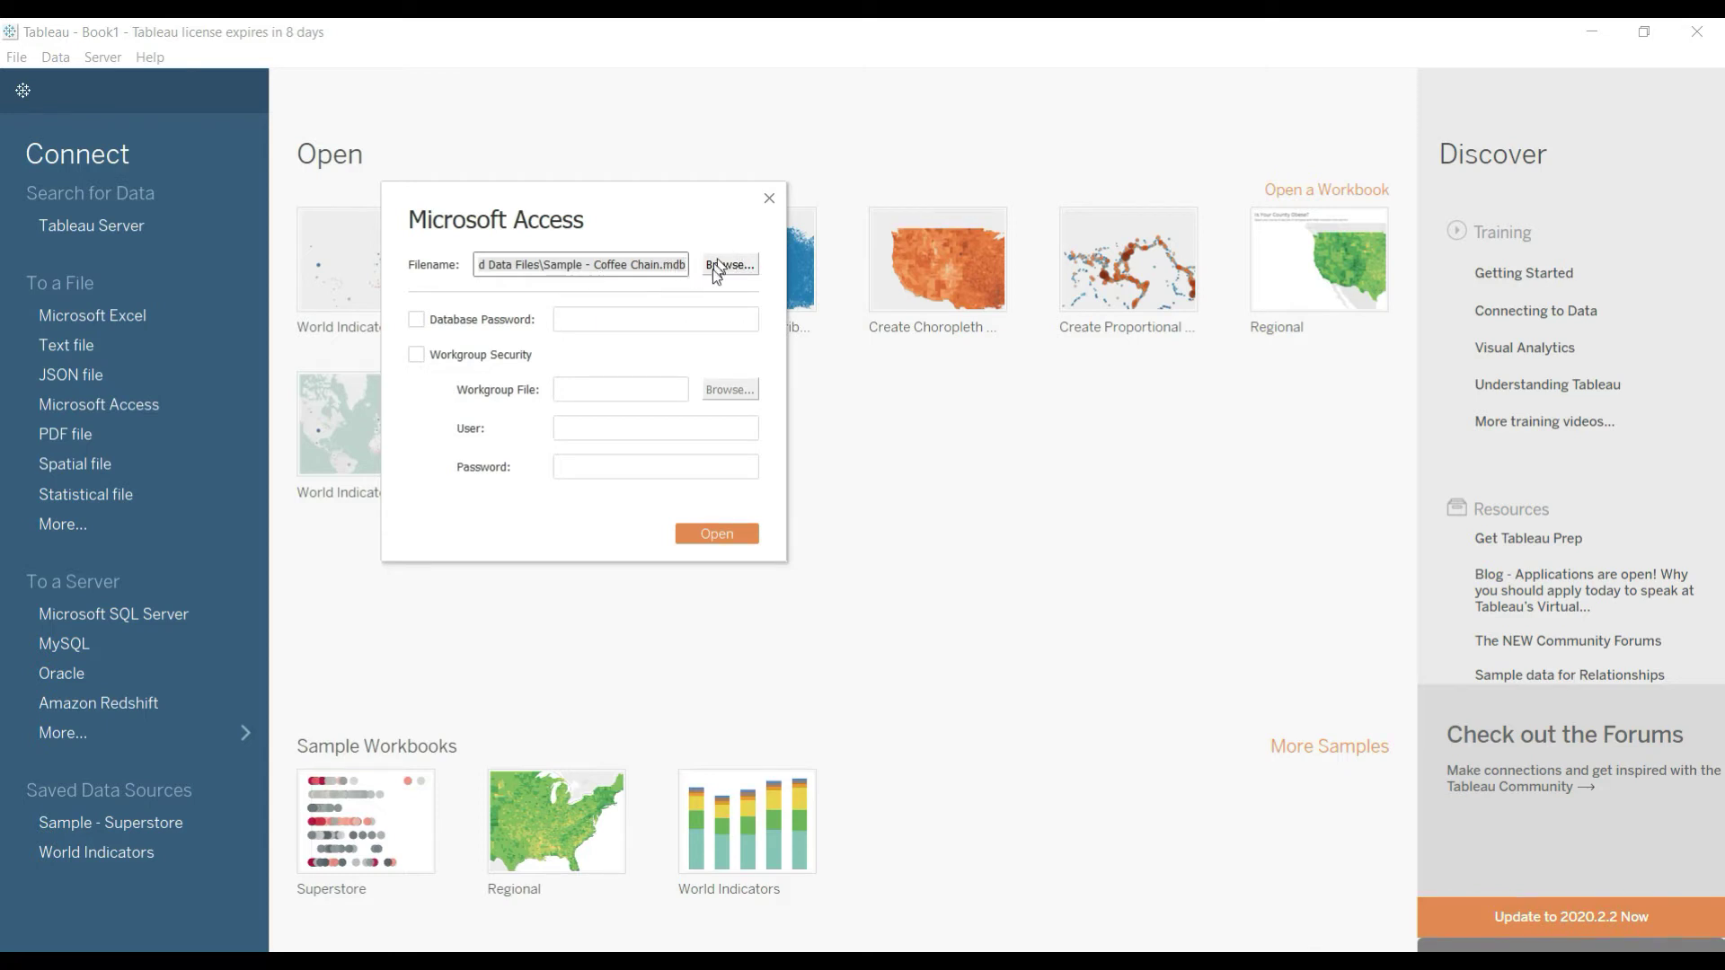
click(716, 533)
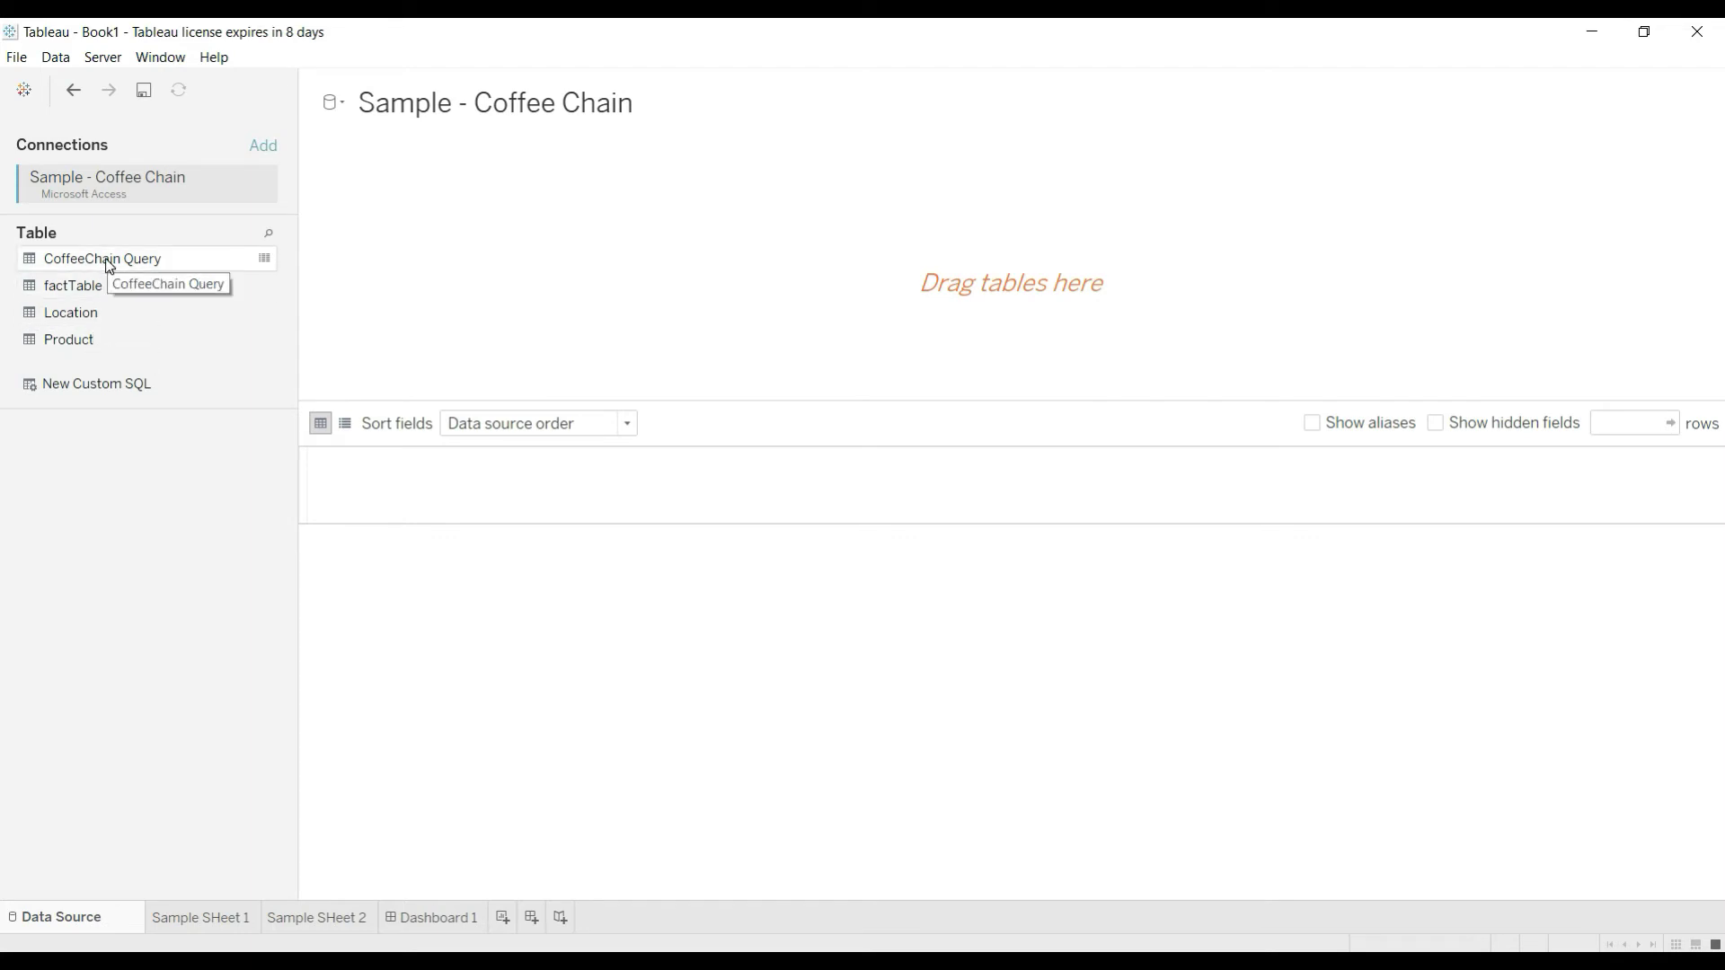
drag(109, 263, 574, 250)
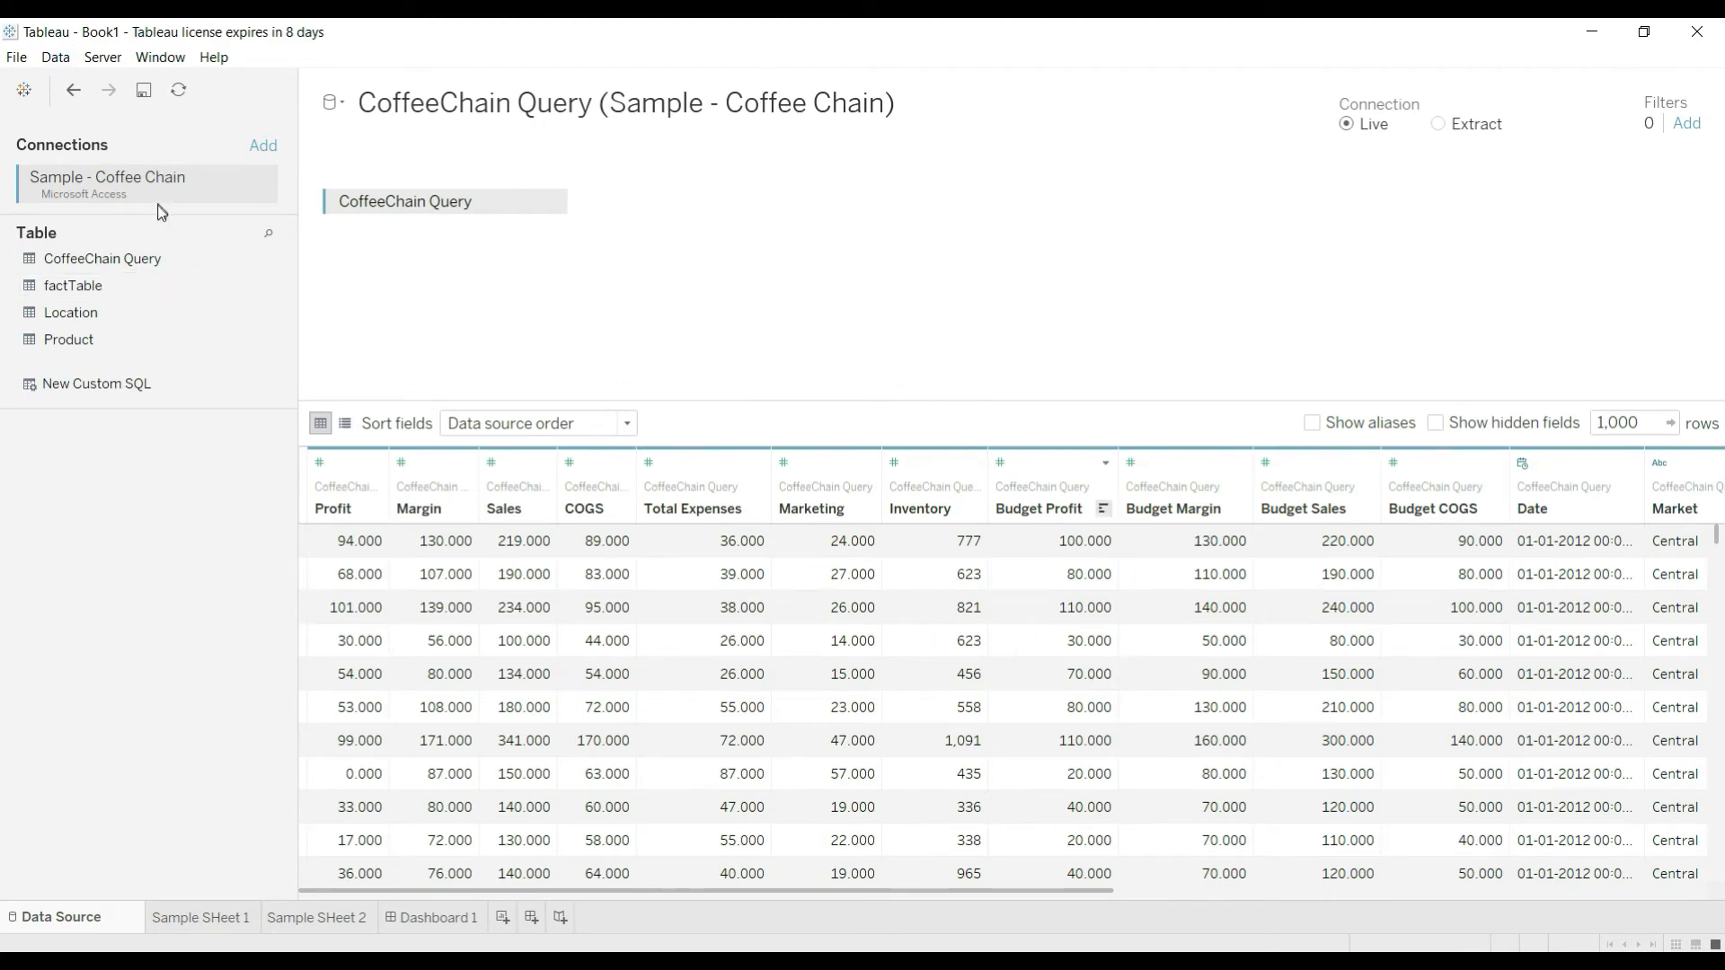
Create a new worksheet from the CoffeeChain Query data with Area Code, Product Type, State and Market Size as rows.
click(503, 921)
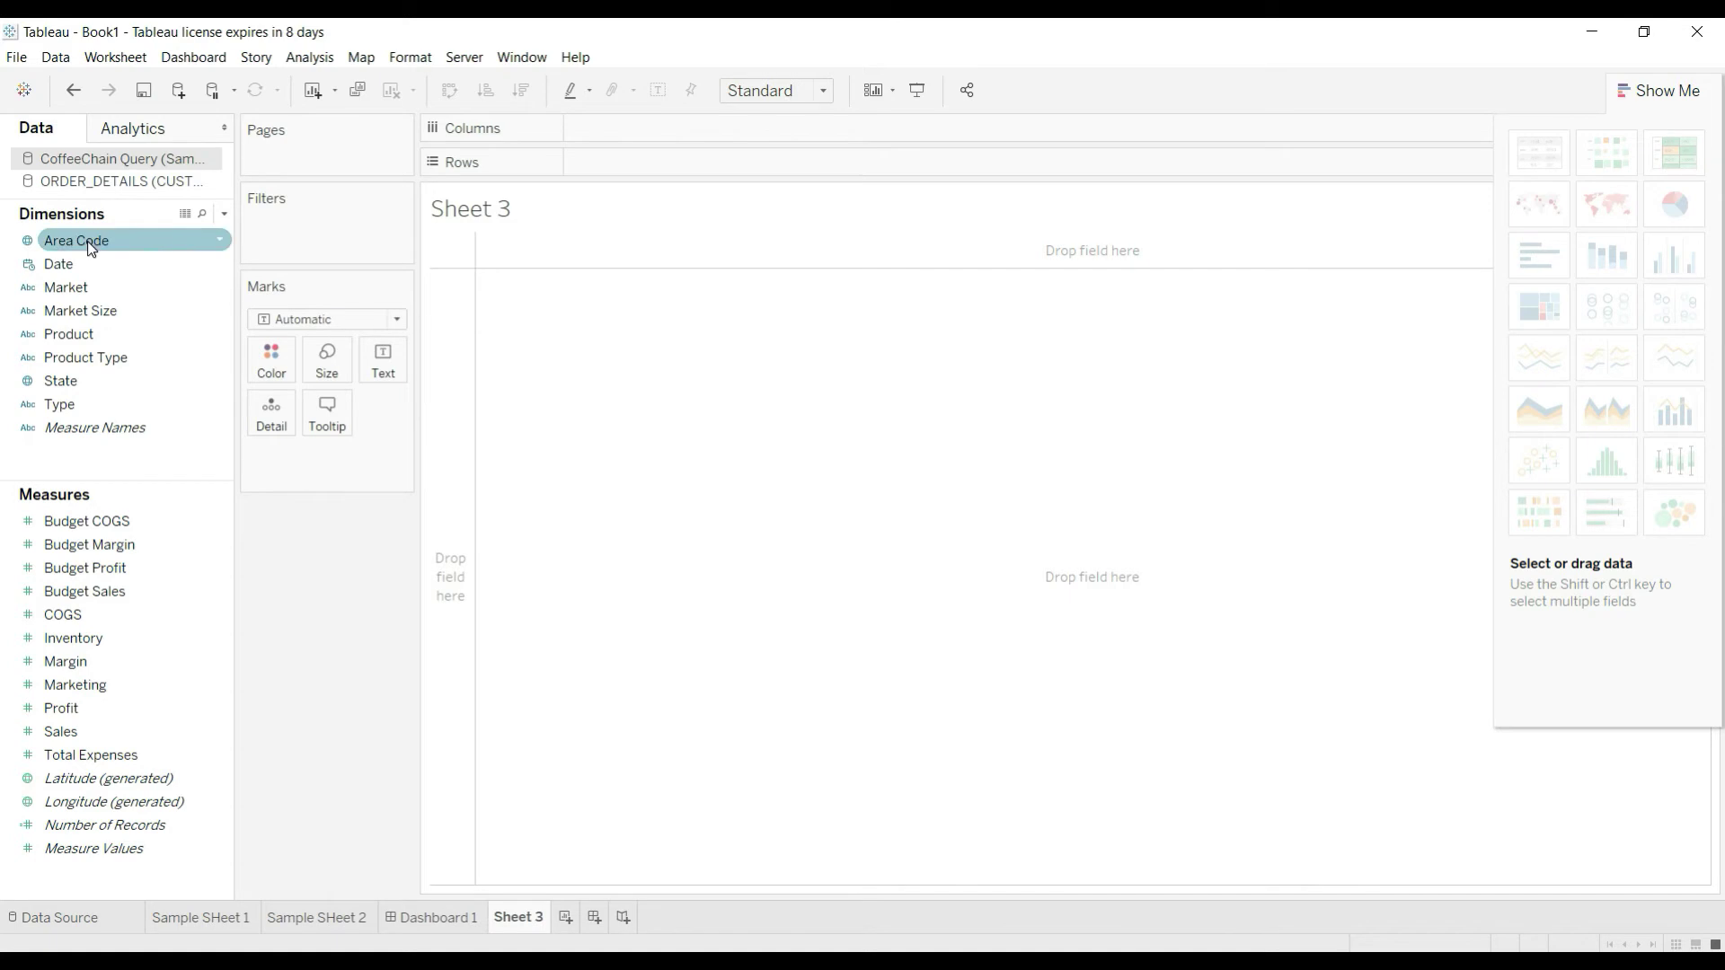
drag(77, 241, 608, 168)
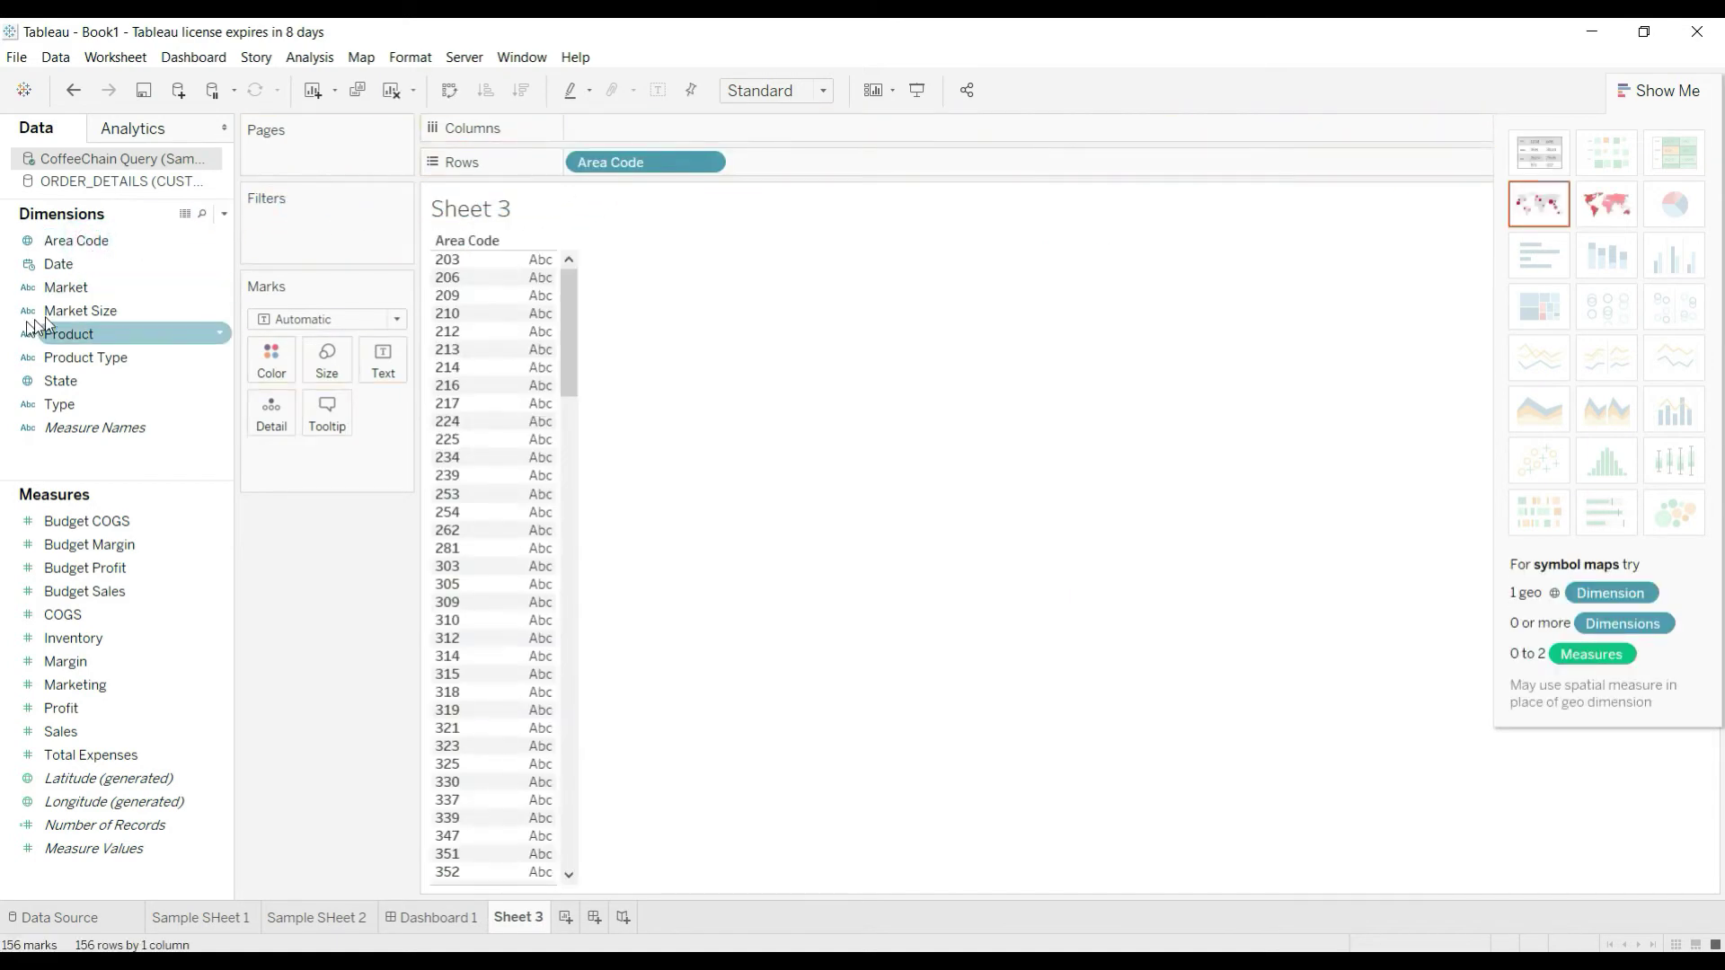
drag(72, 355, 805, 165)
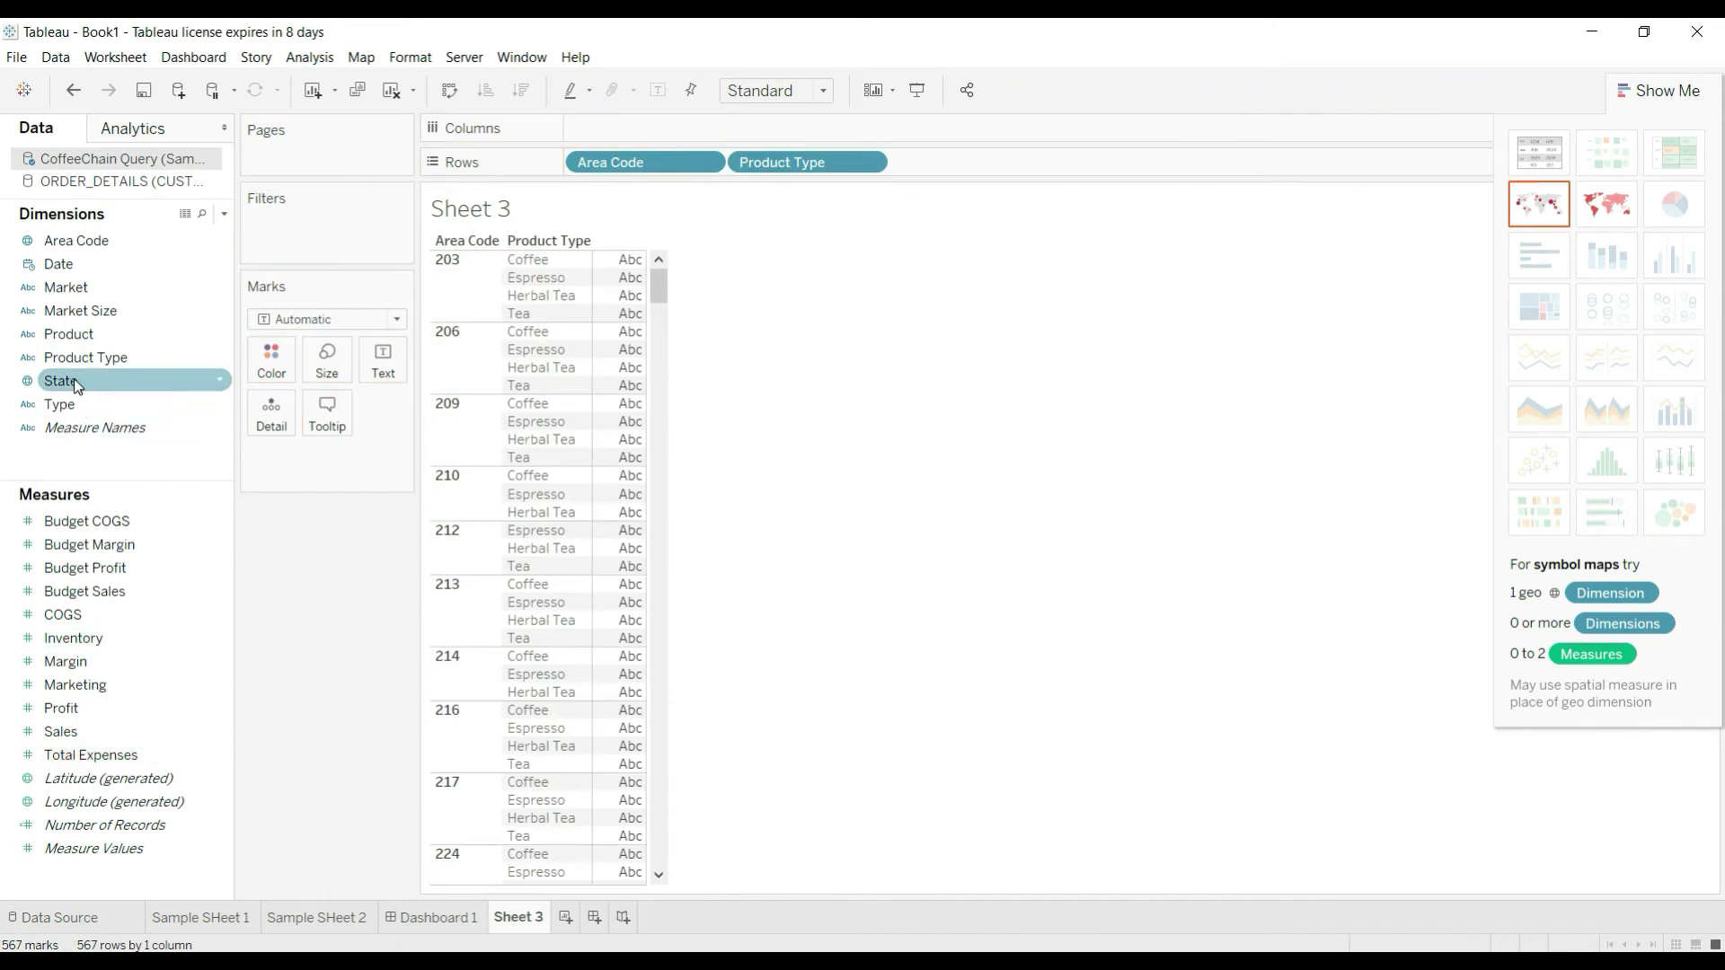
drag(73, 379, 985, 171)
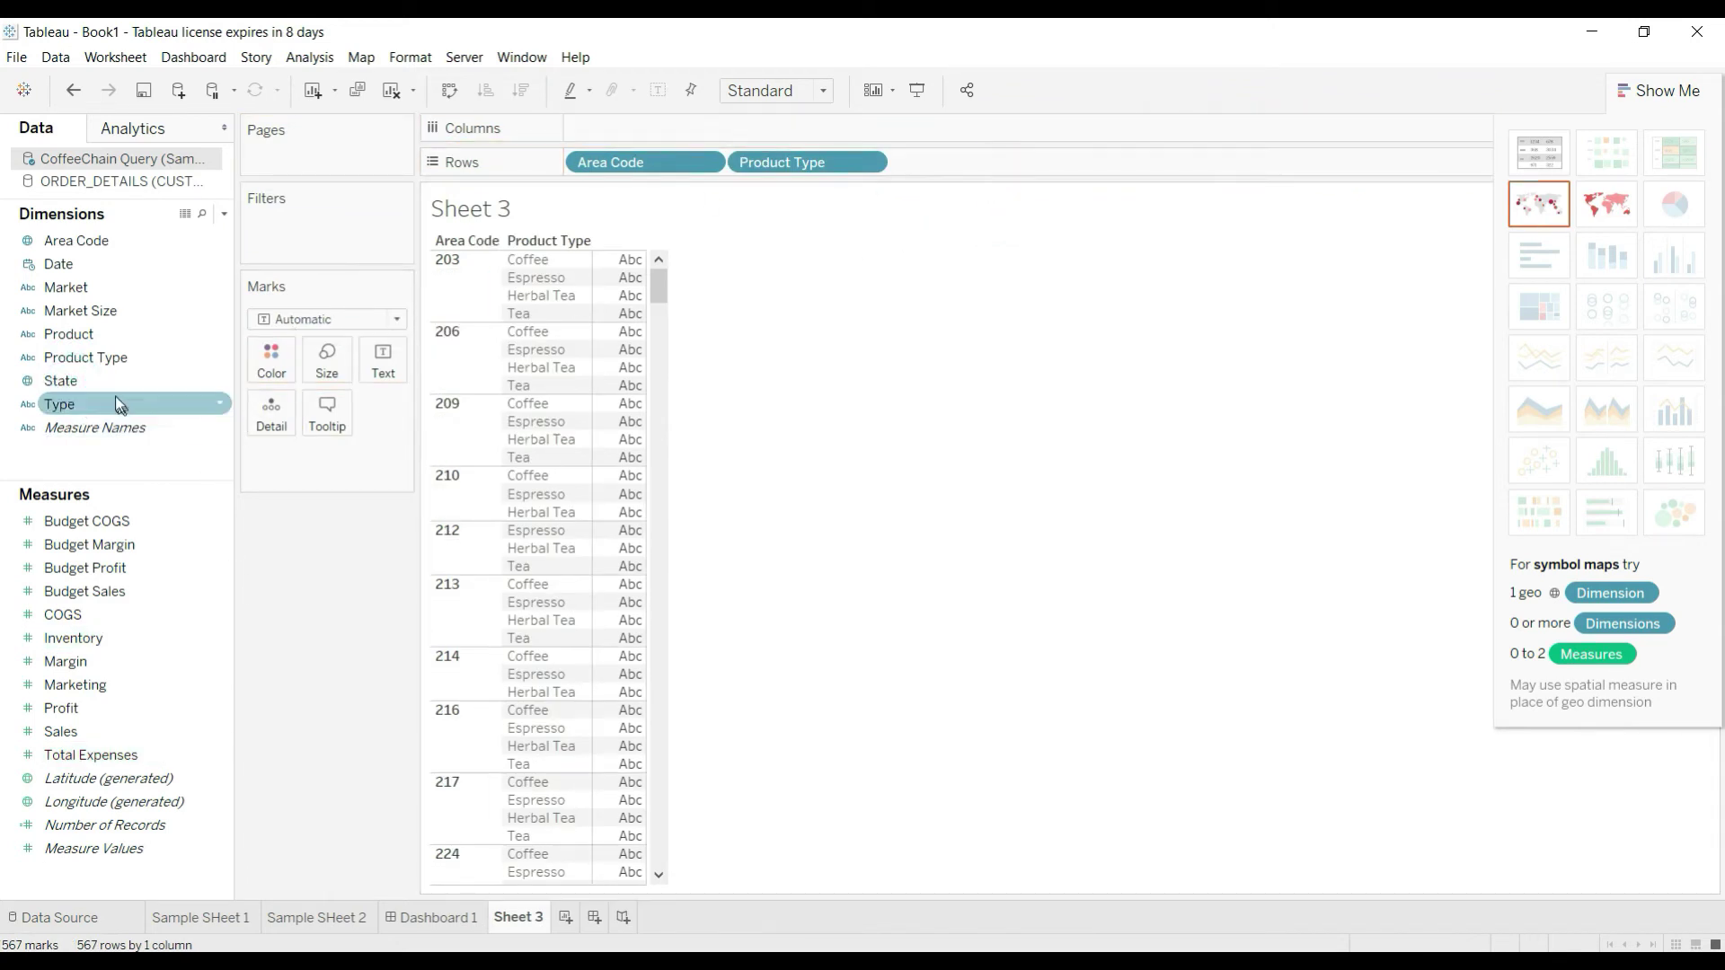
drag(63, 381, 948, 169)
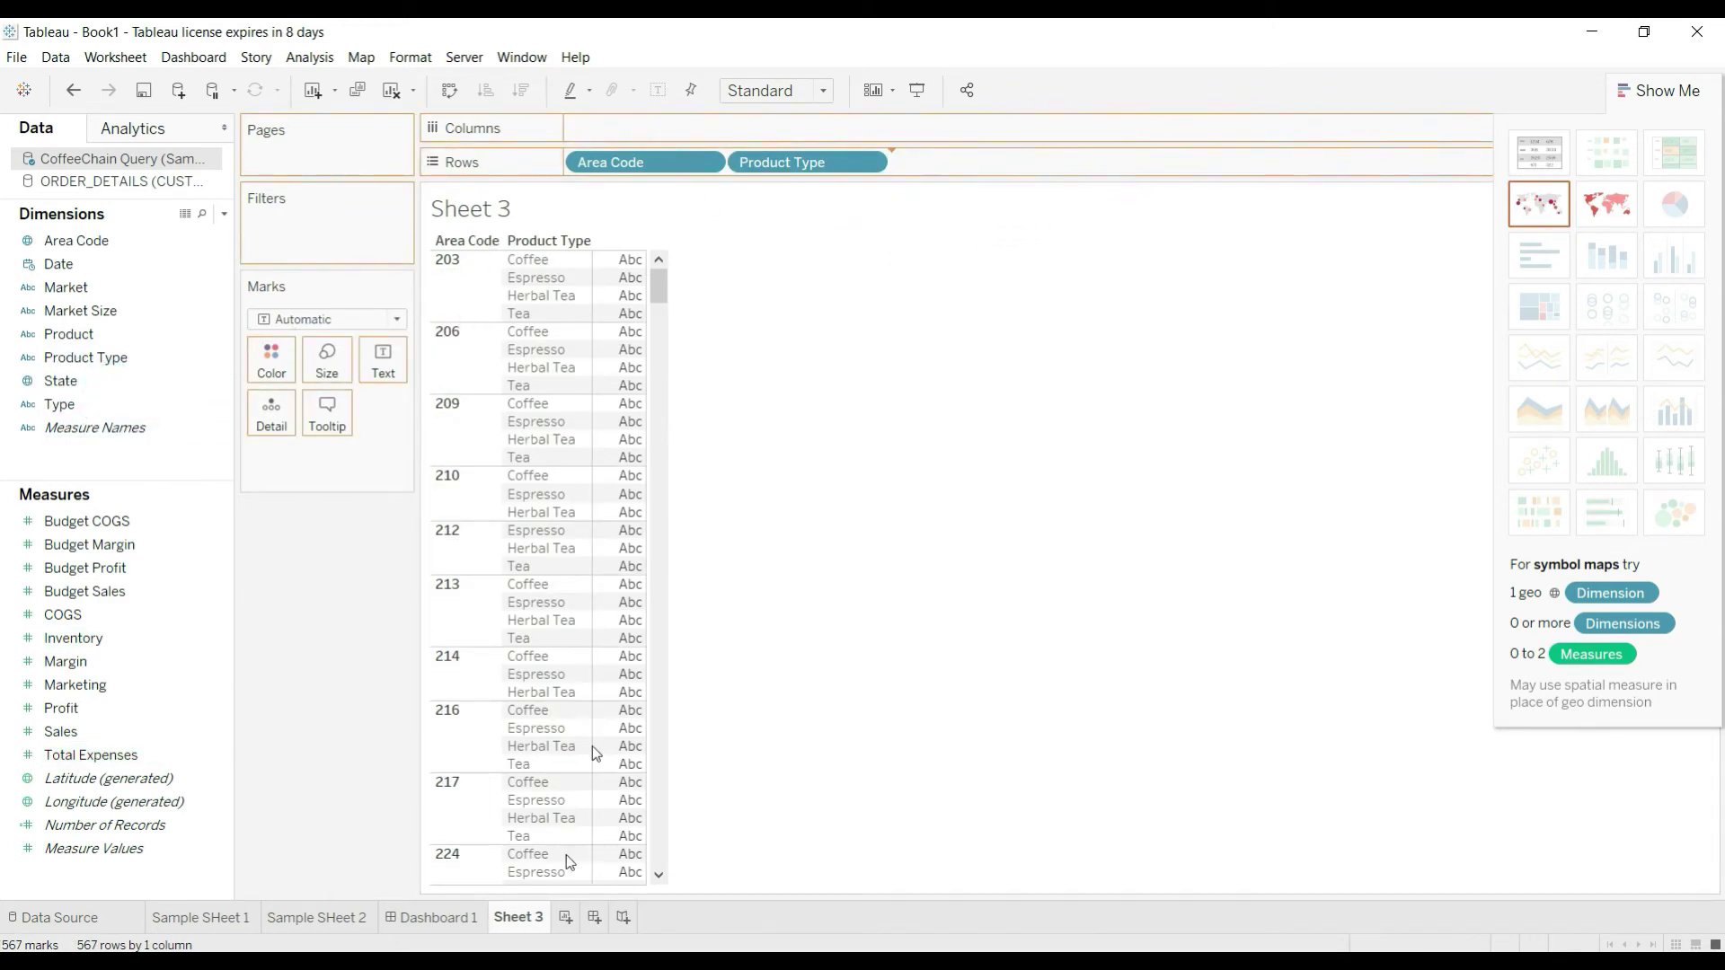
drag(86, 568, 116, 507)
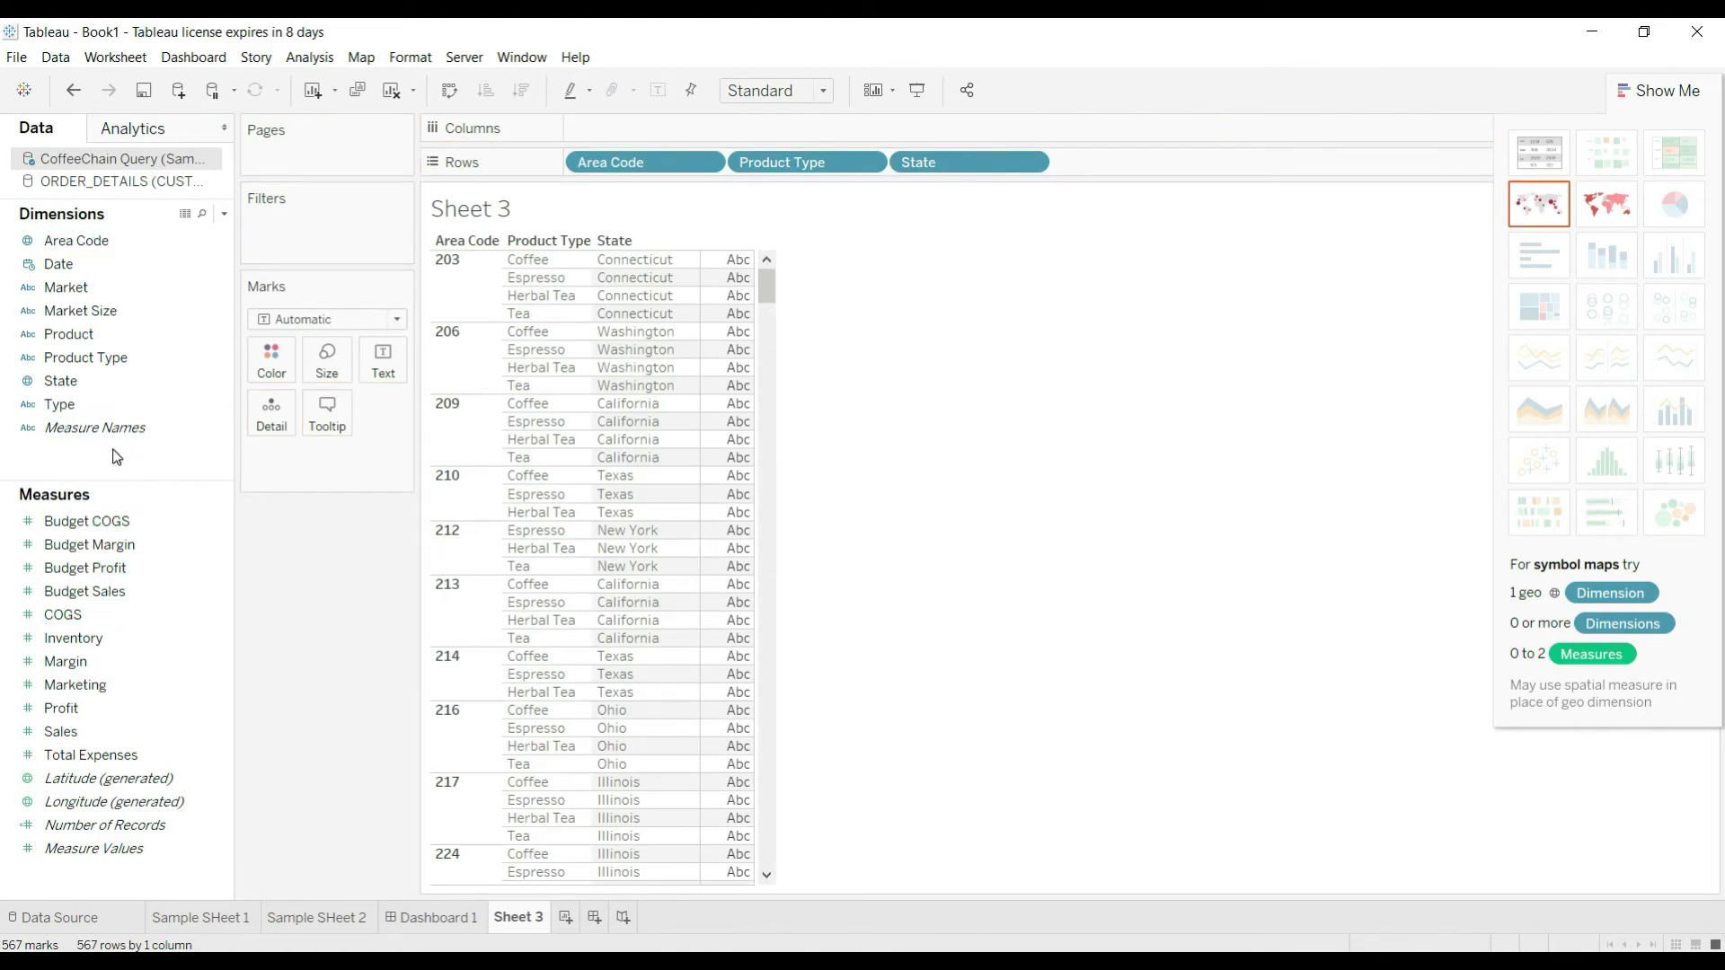
click(119, 285)
drag(117, 310, 1124, 160)
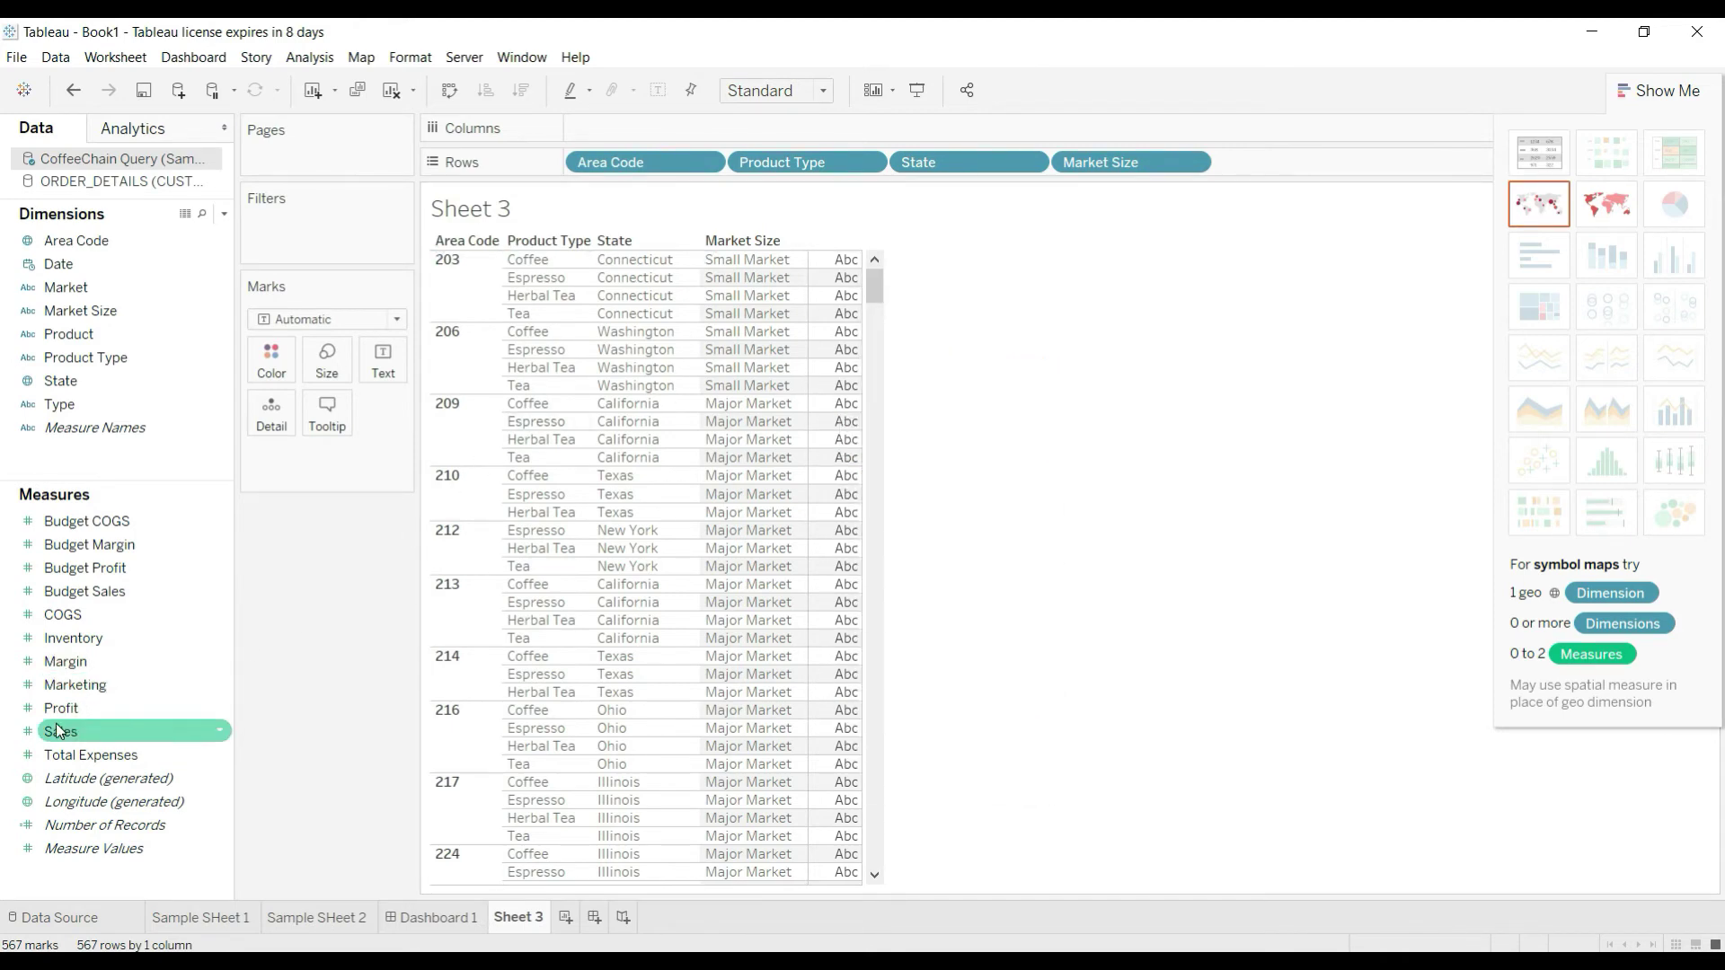
Add Profit, Sales, Total Expenses, Budget Margin and Budget Sales as value columns in the Sheet 3 table.
drag(61, 719, 833, 520)
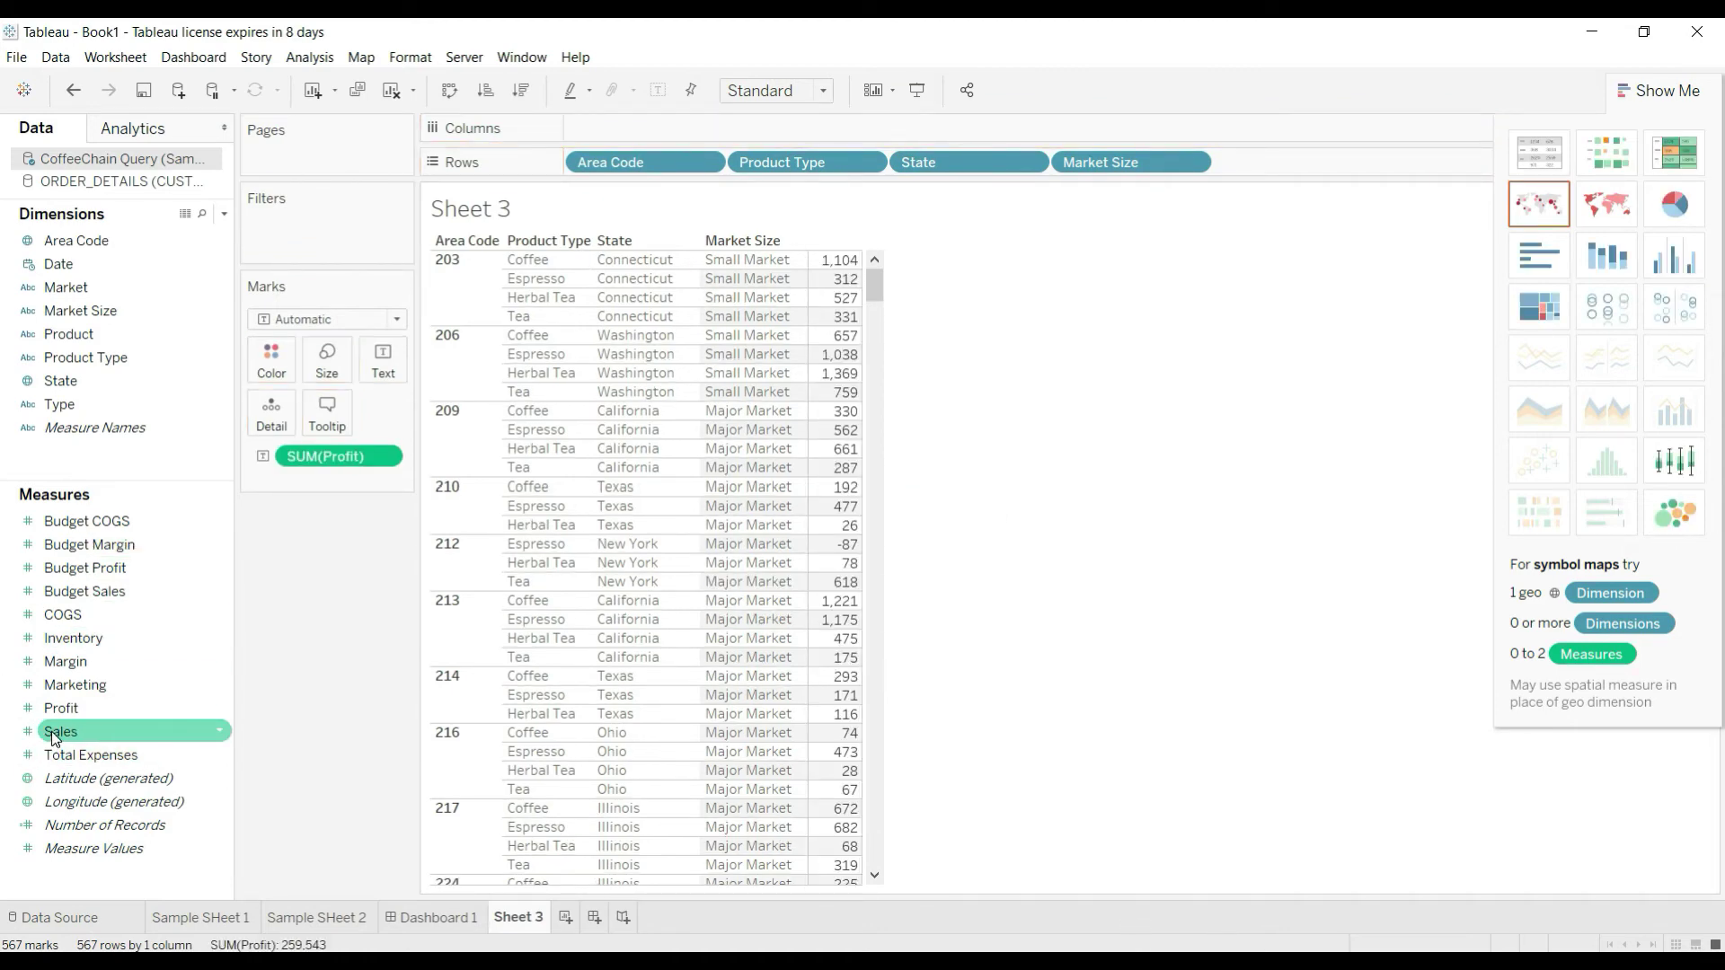
drag(58, 732, 829, 400)
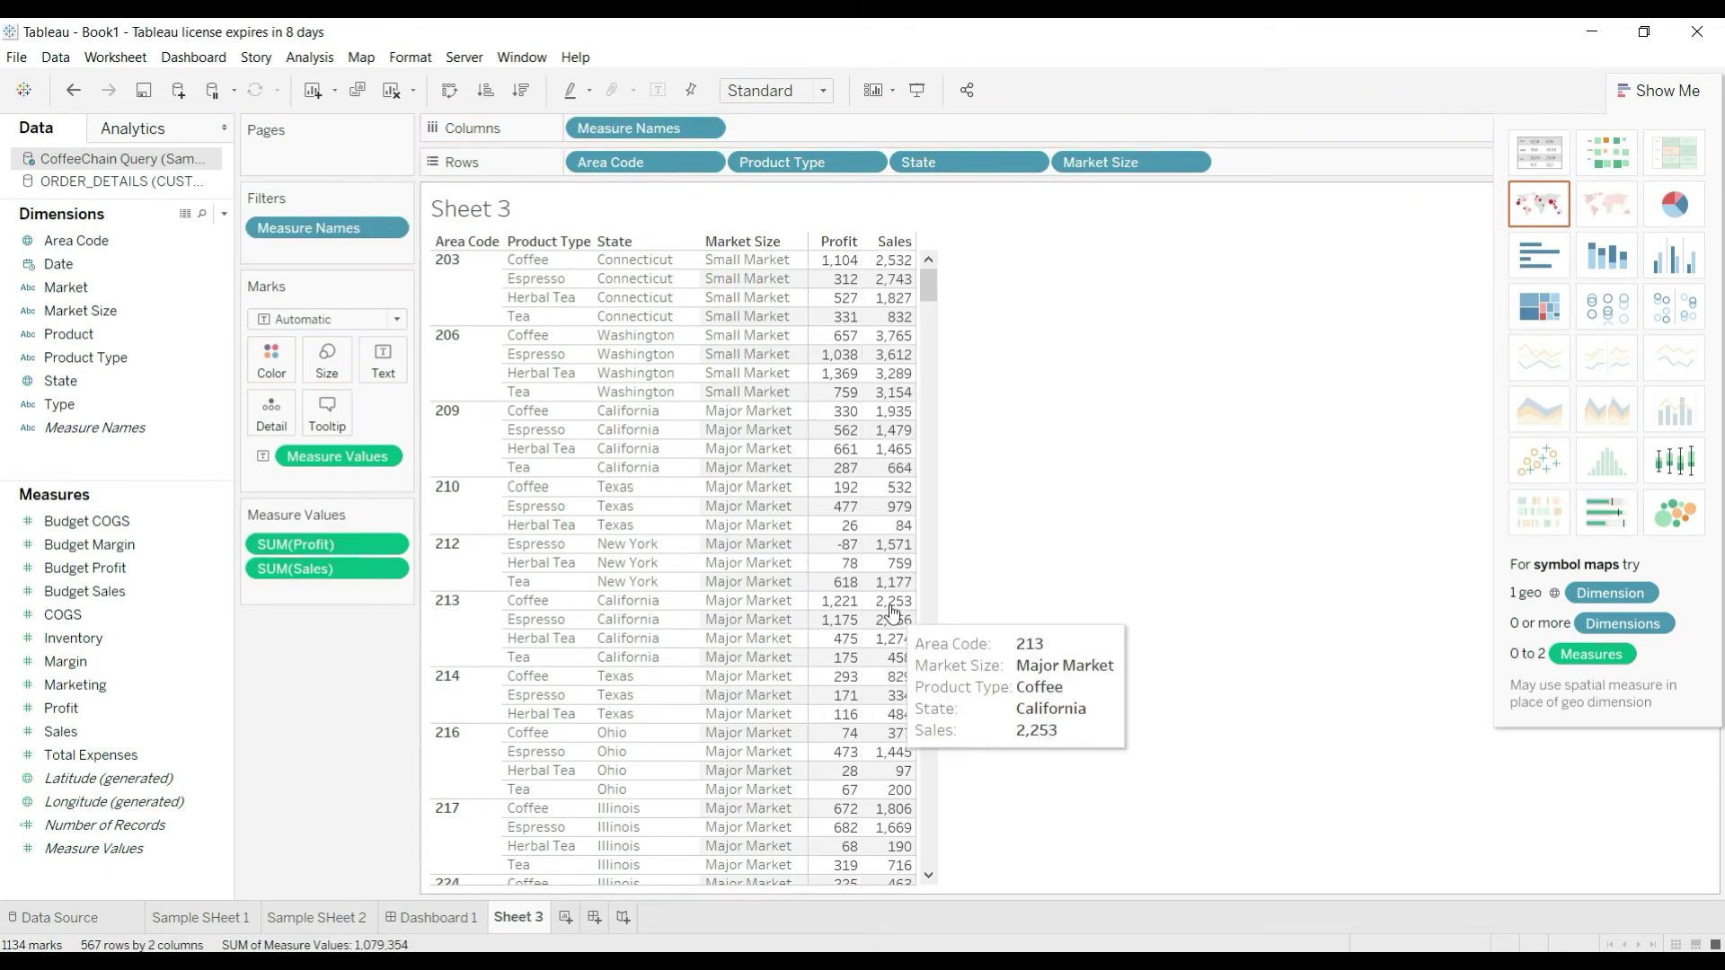
click(90, 761)
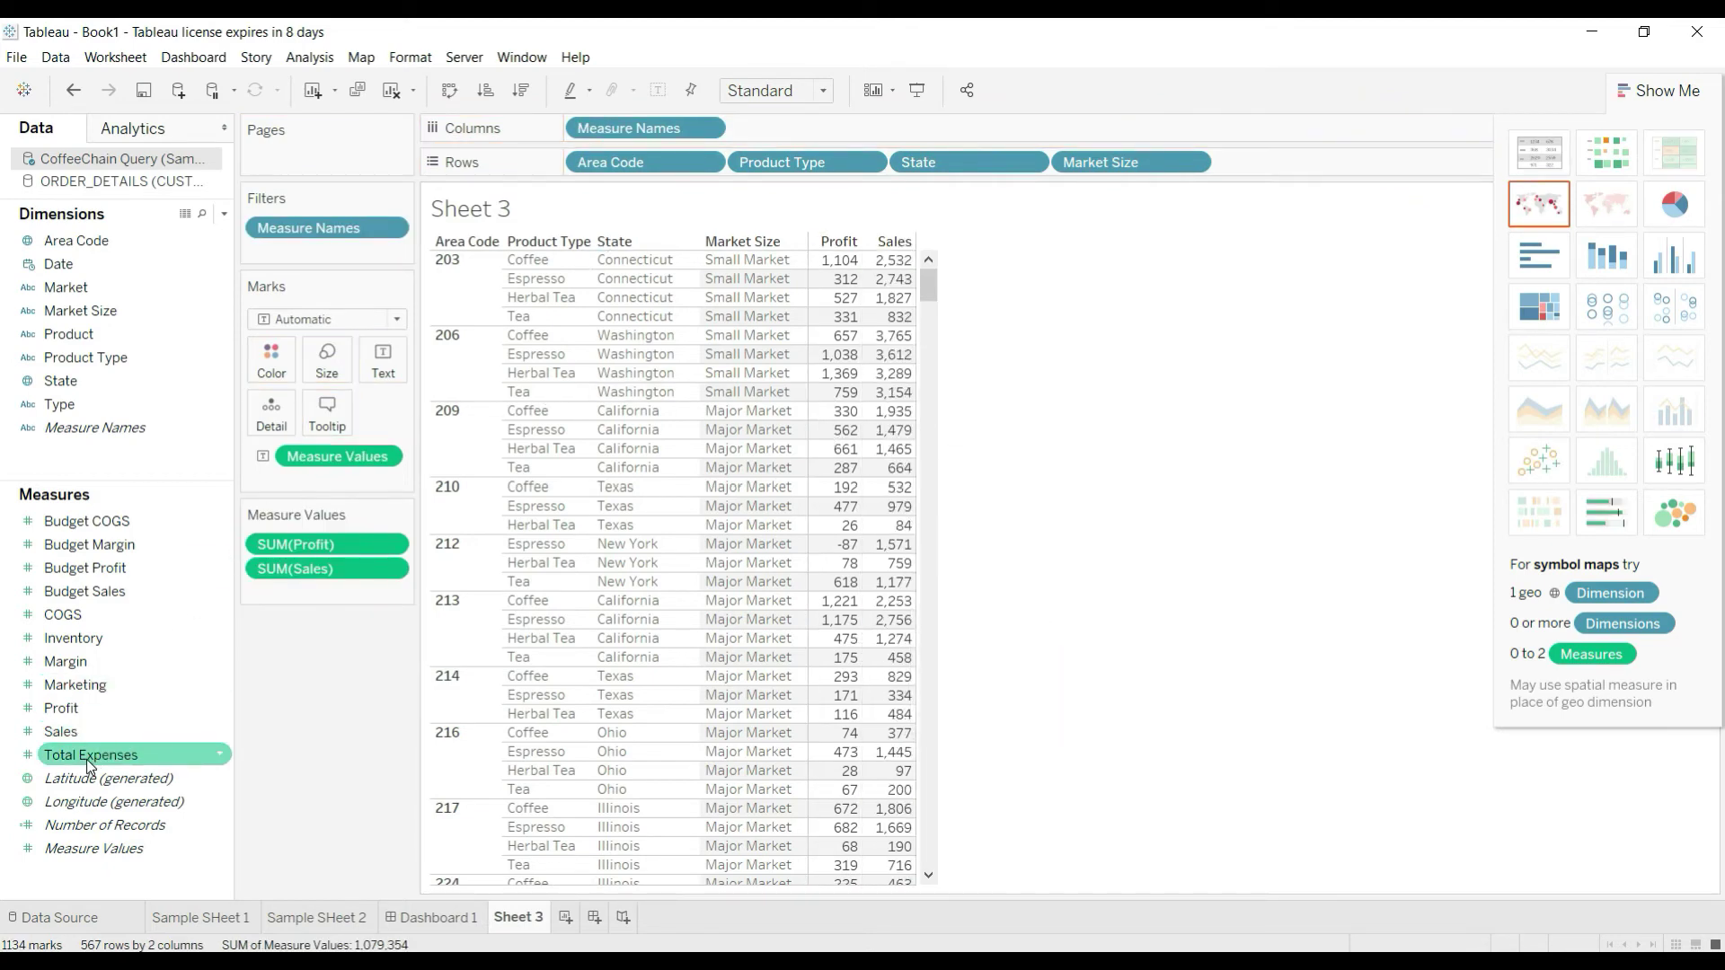
drag(90, 764, 890, 499)
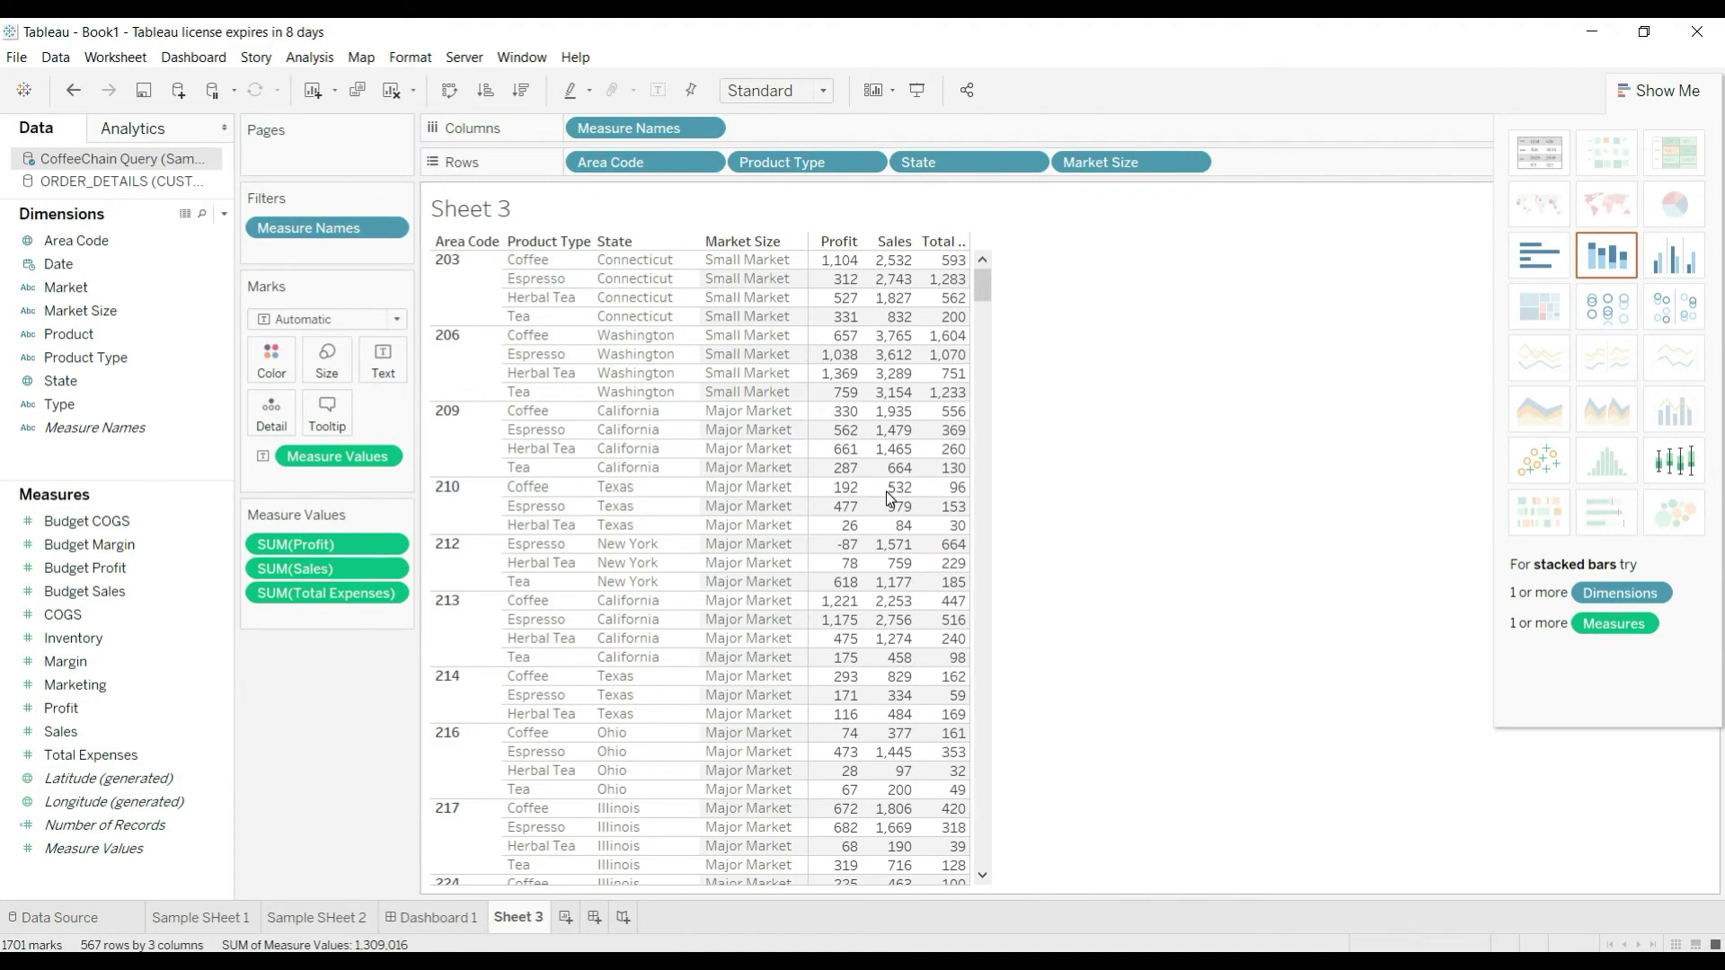
drag(90, 544, 933, 364)
click(86, 592)
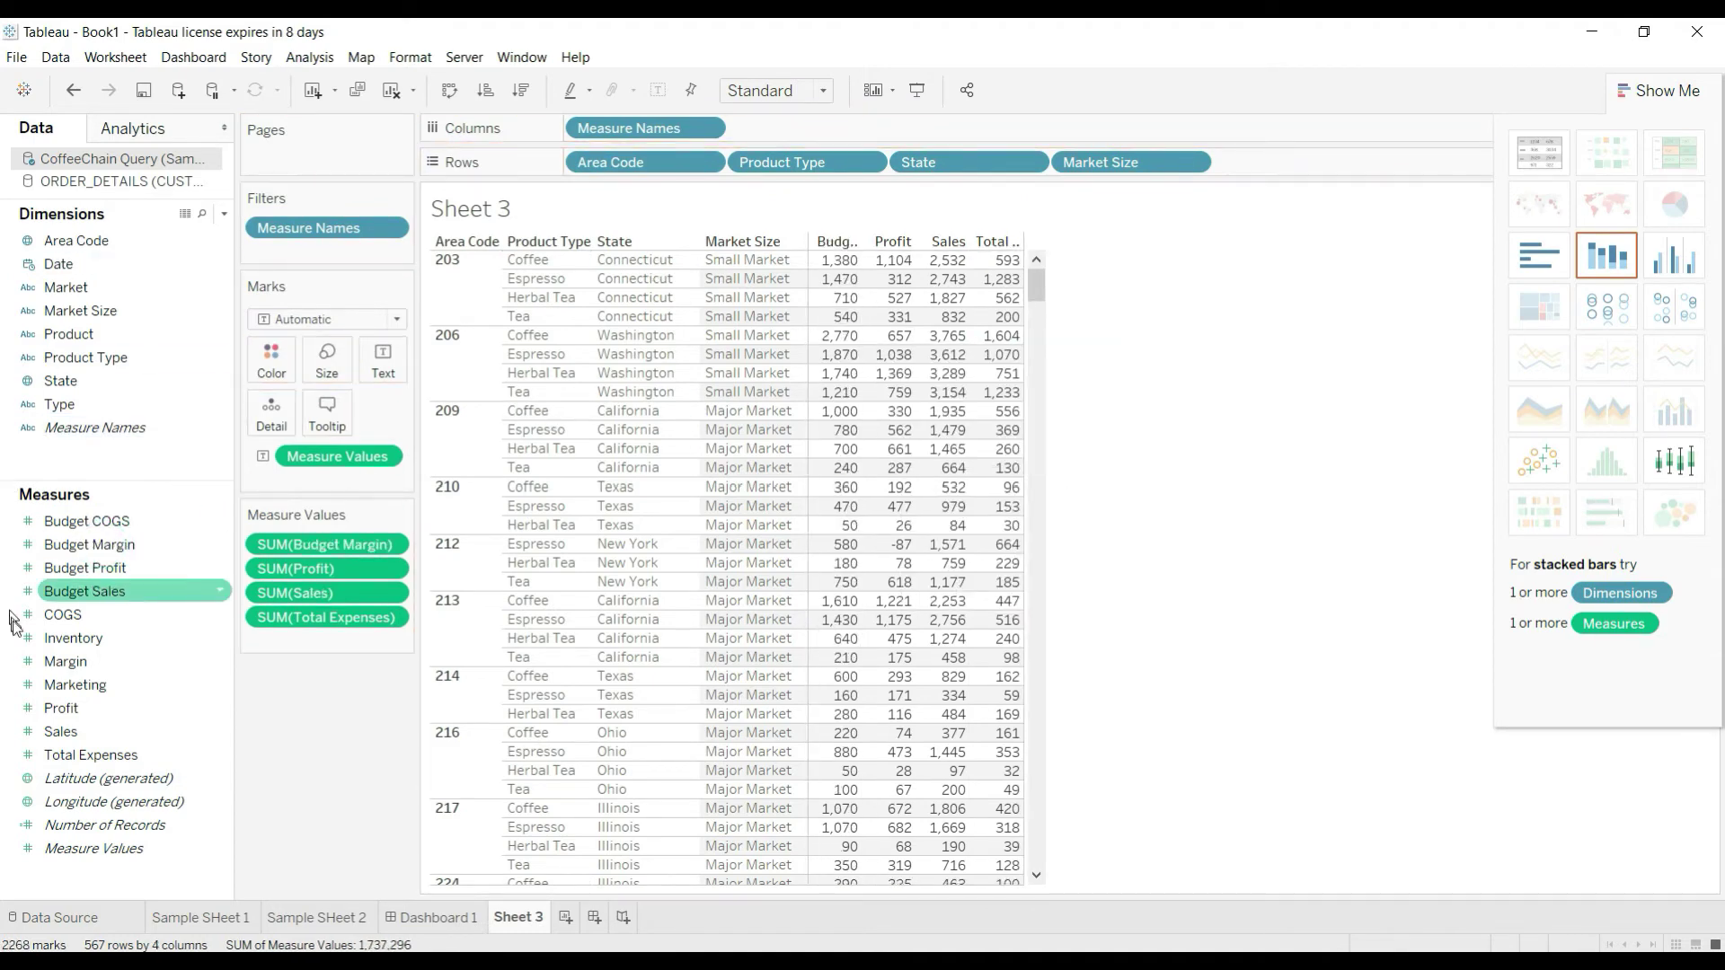
drag(58, 600, 933, 418)
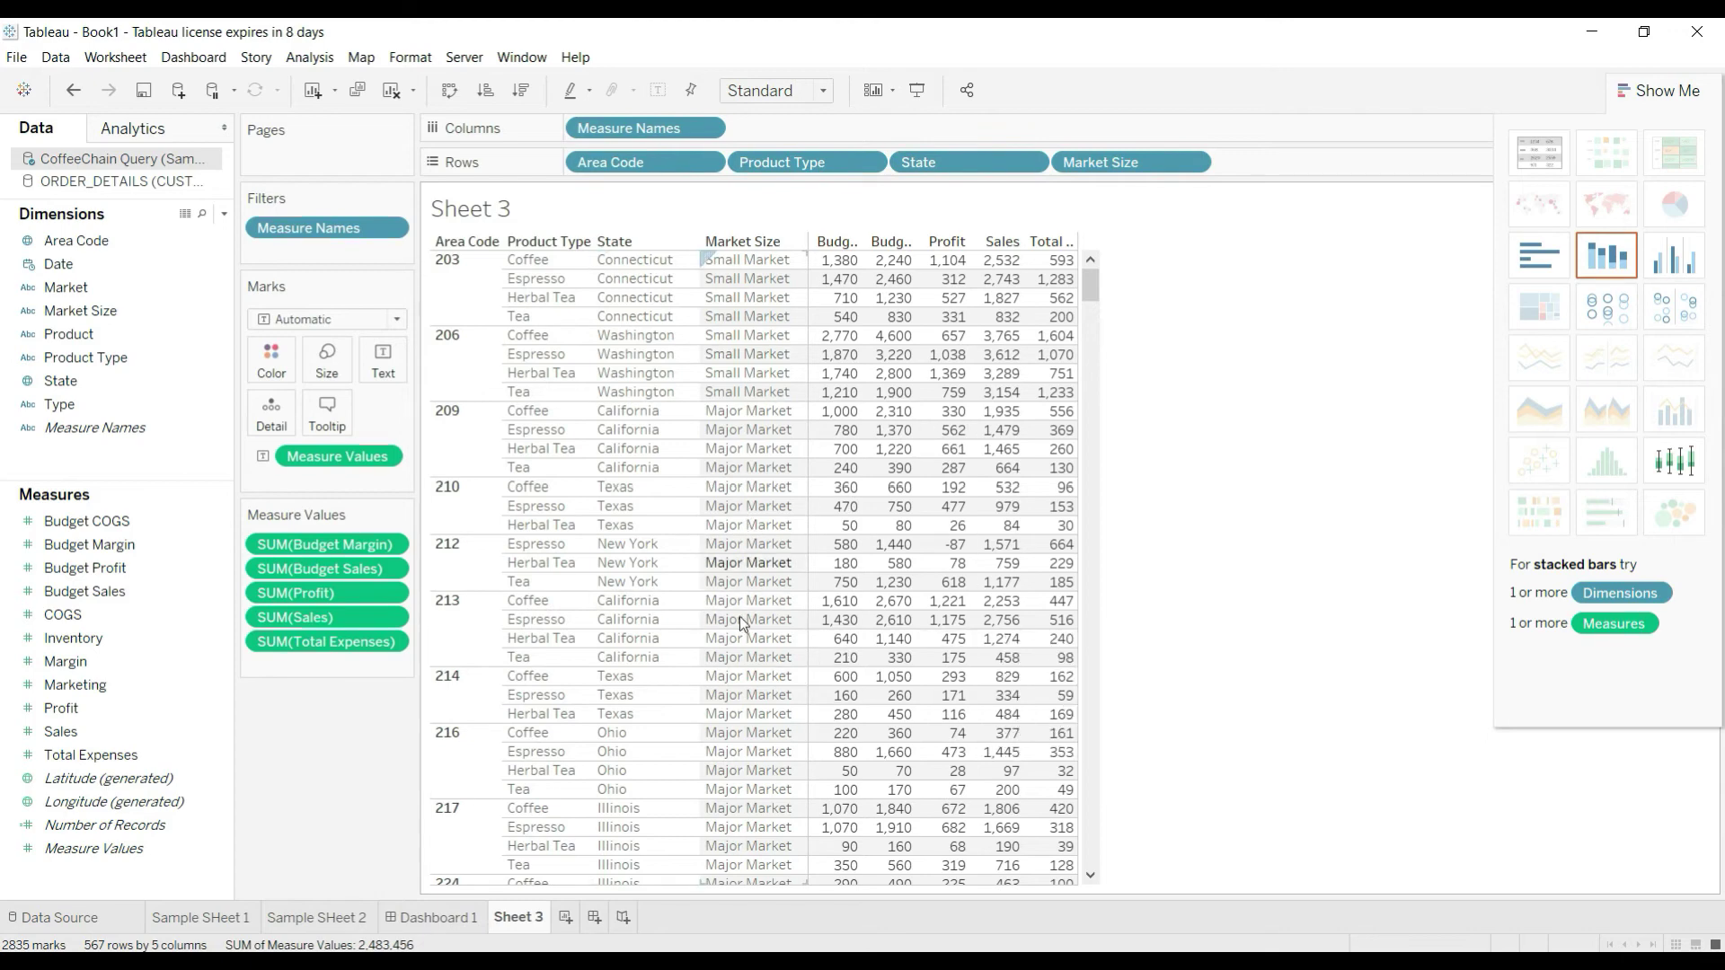
Change Sheet 3 to side-by-side bars and place it on Dashboard 1 to the right of Sample SHeet 1.
click(1659, 262)
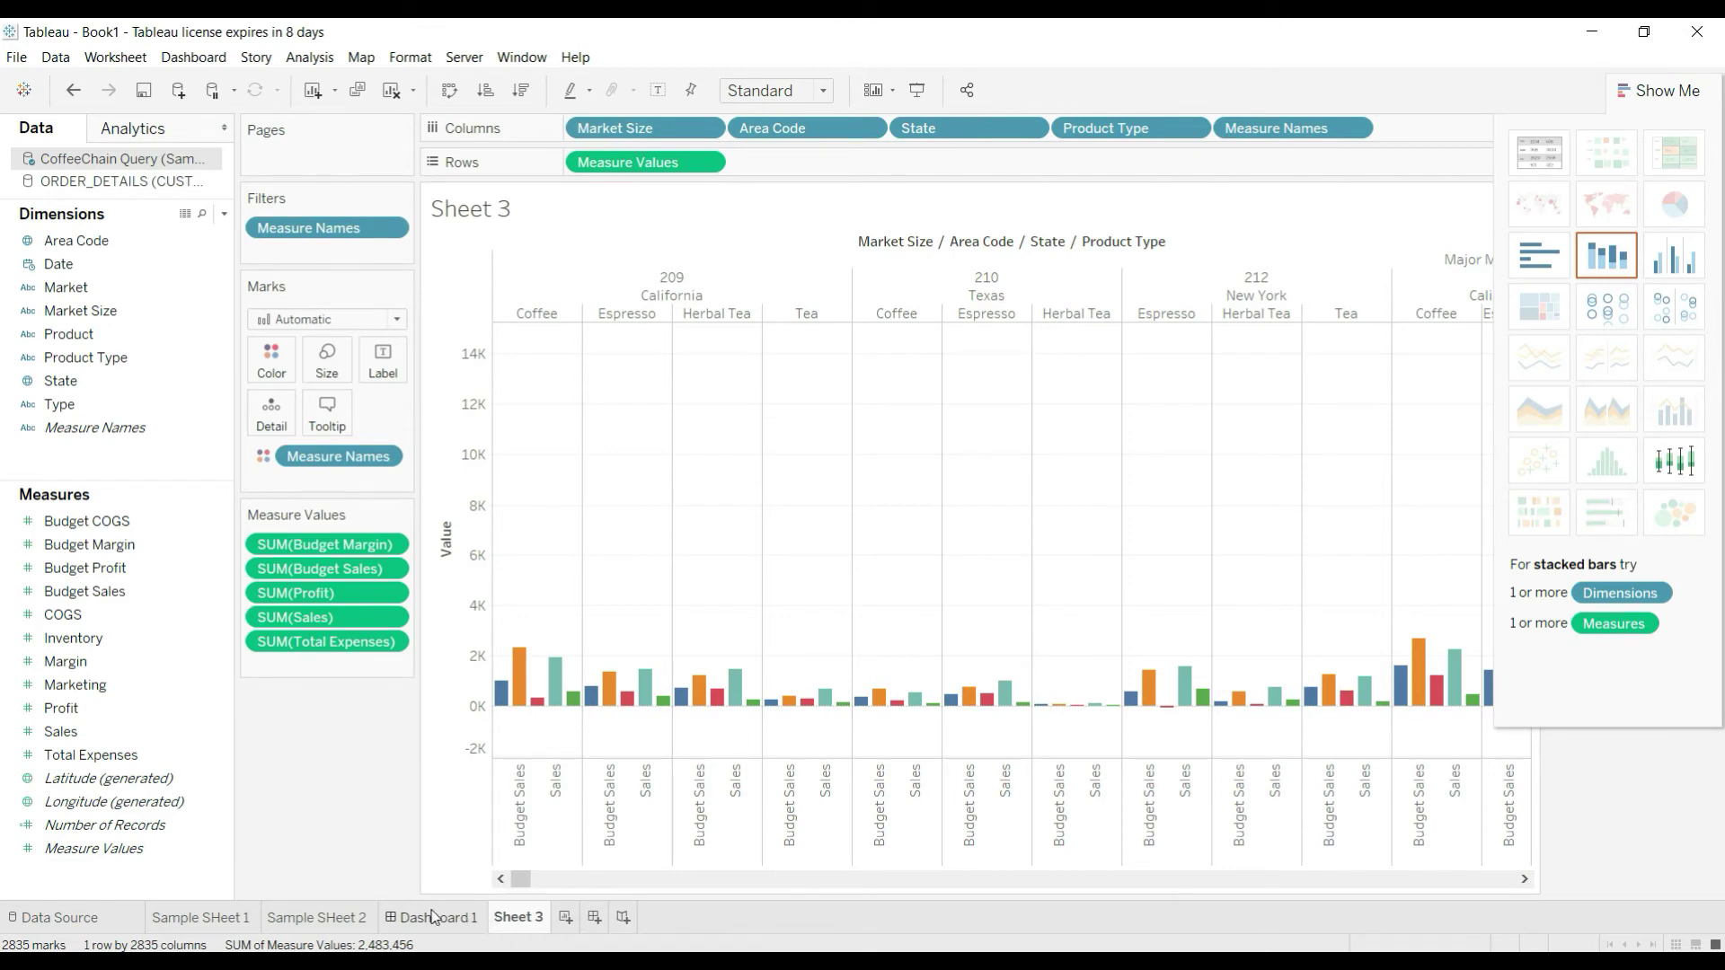
mouse_move(520, 923)
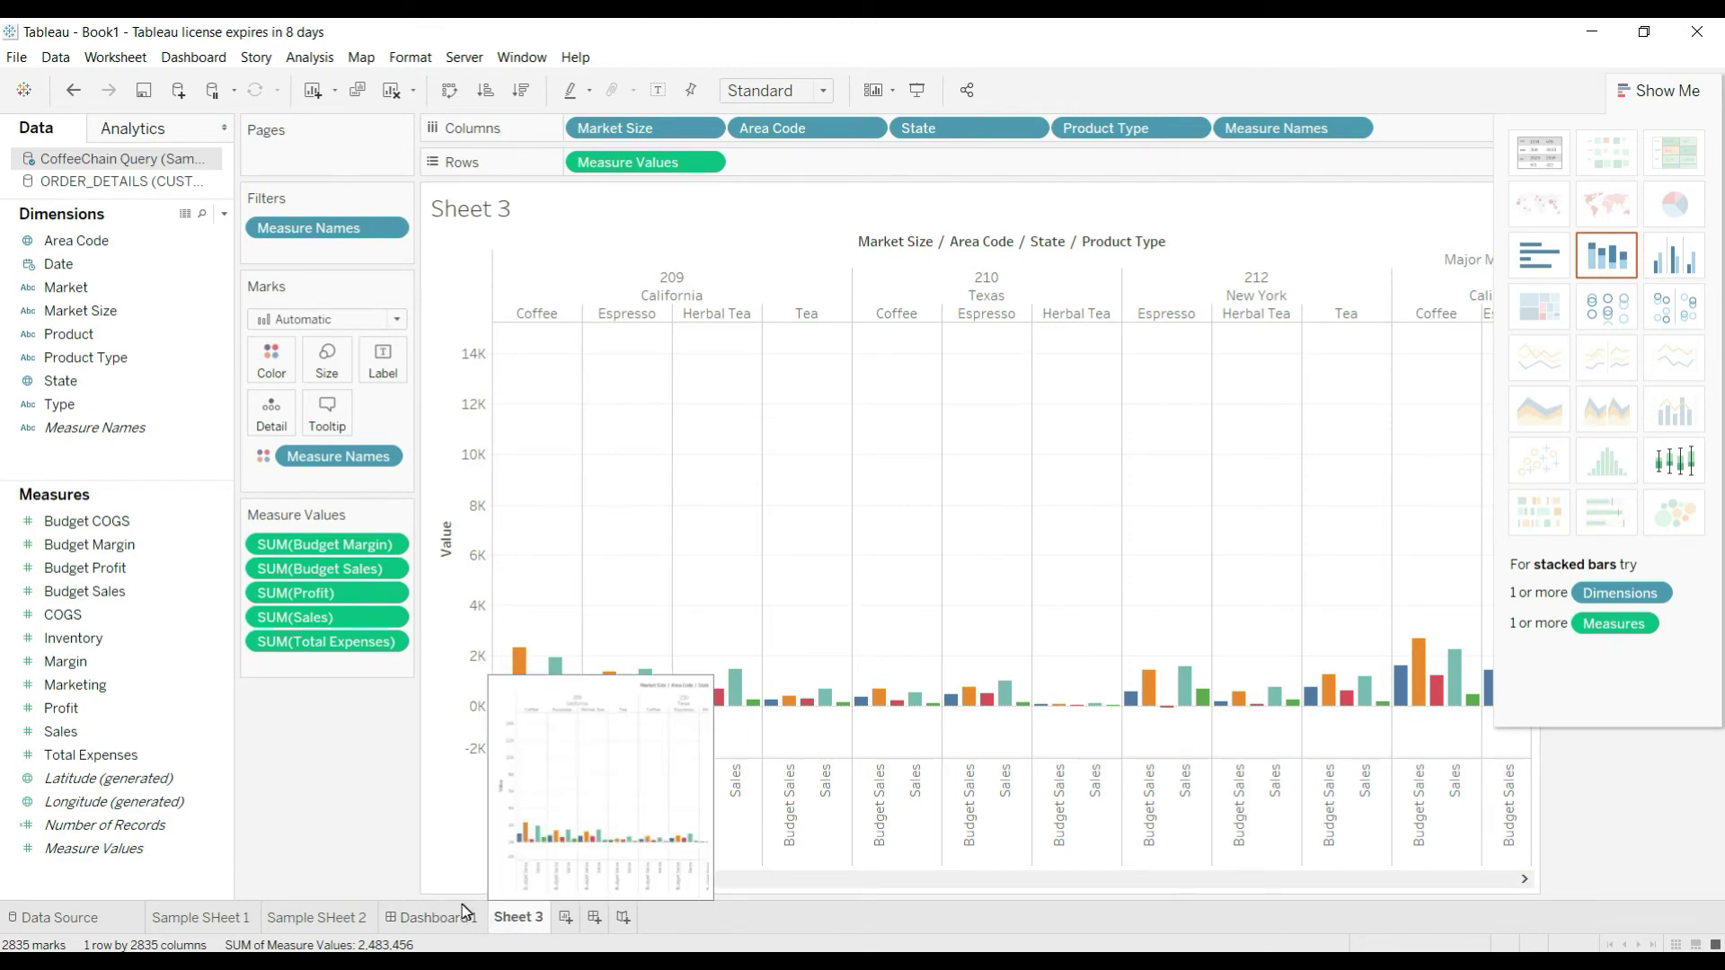
click(433, 917)
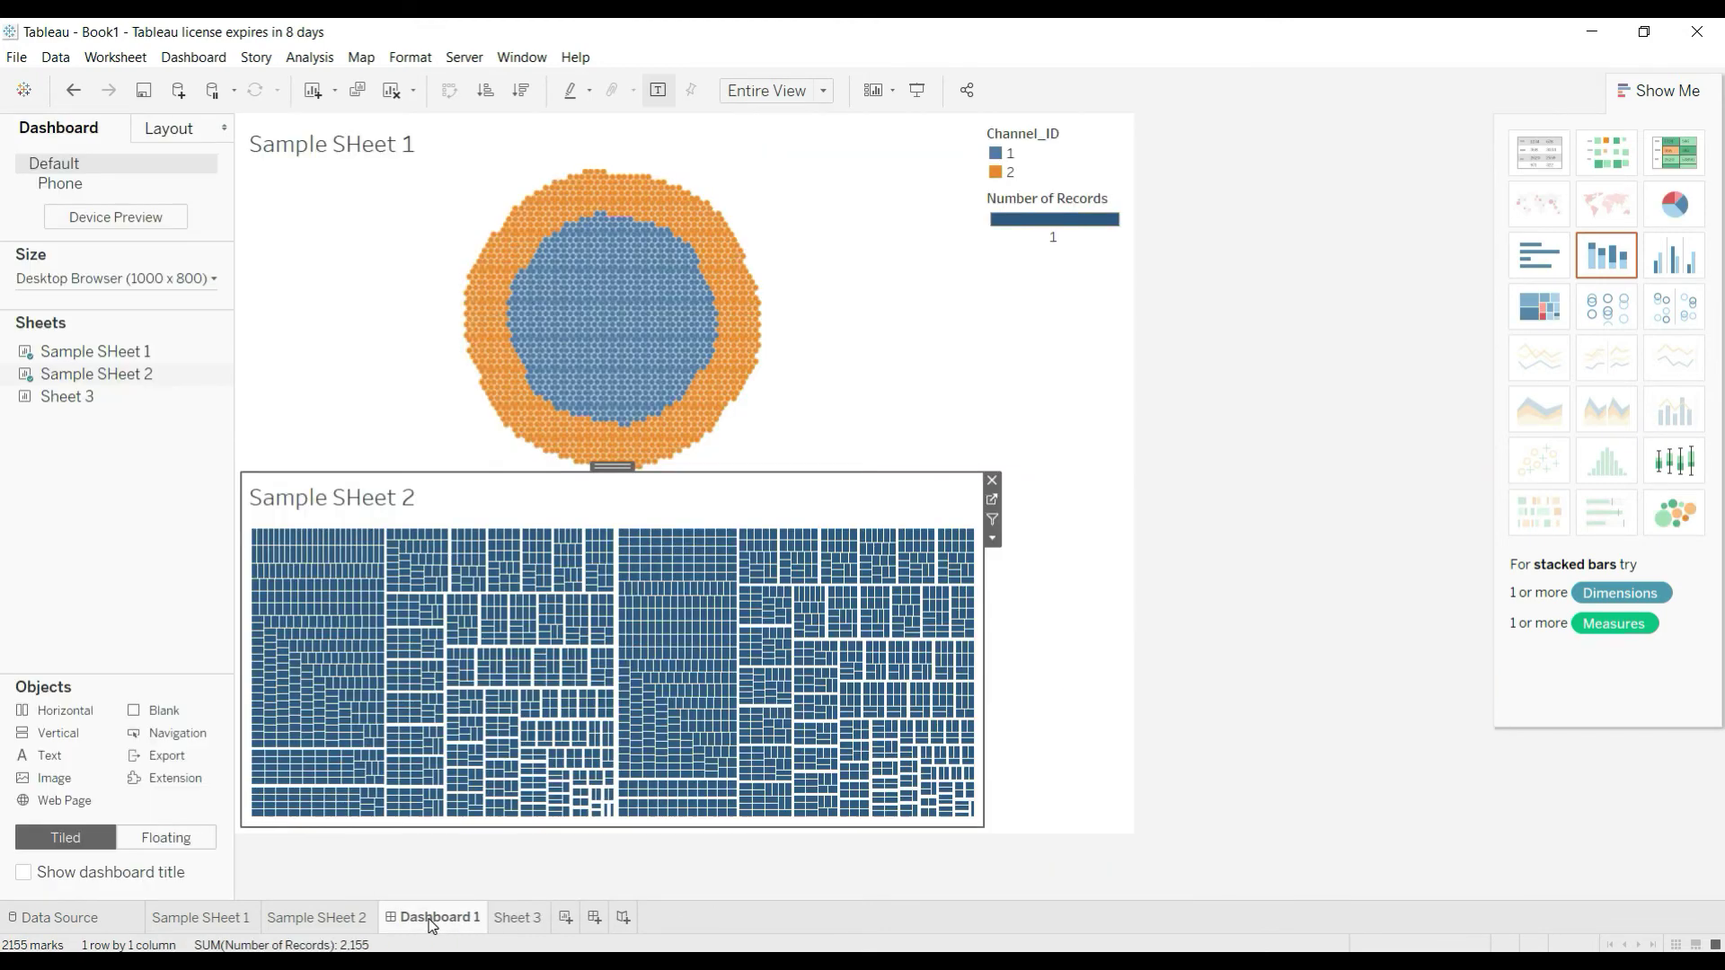
drag(47, 402, 858, 254)
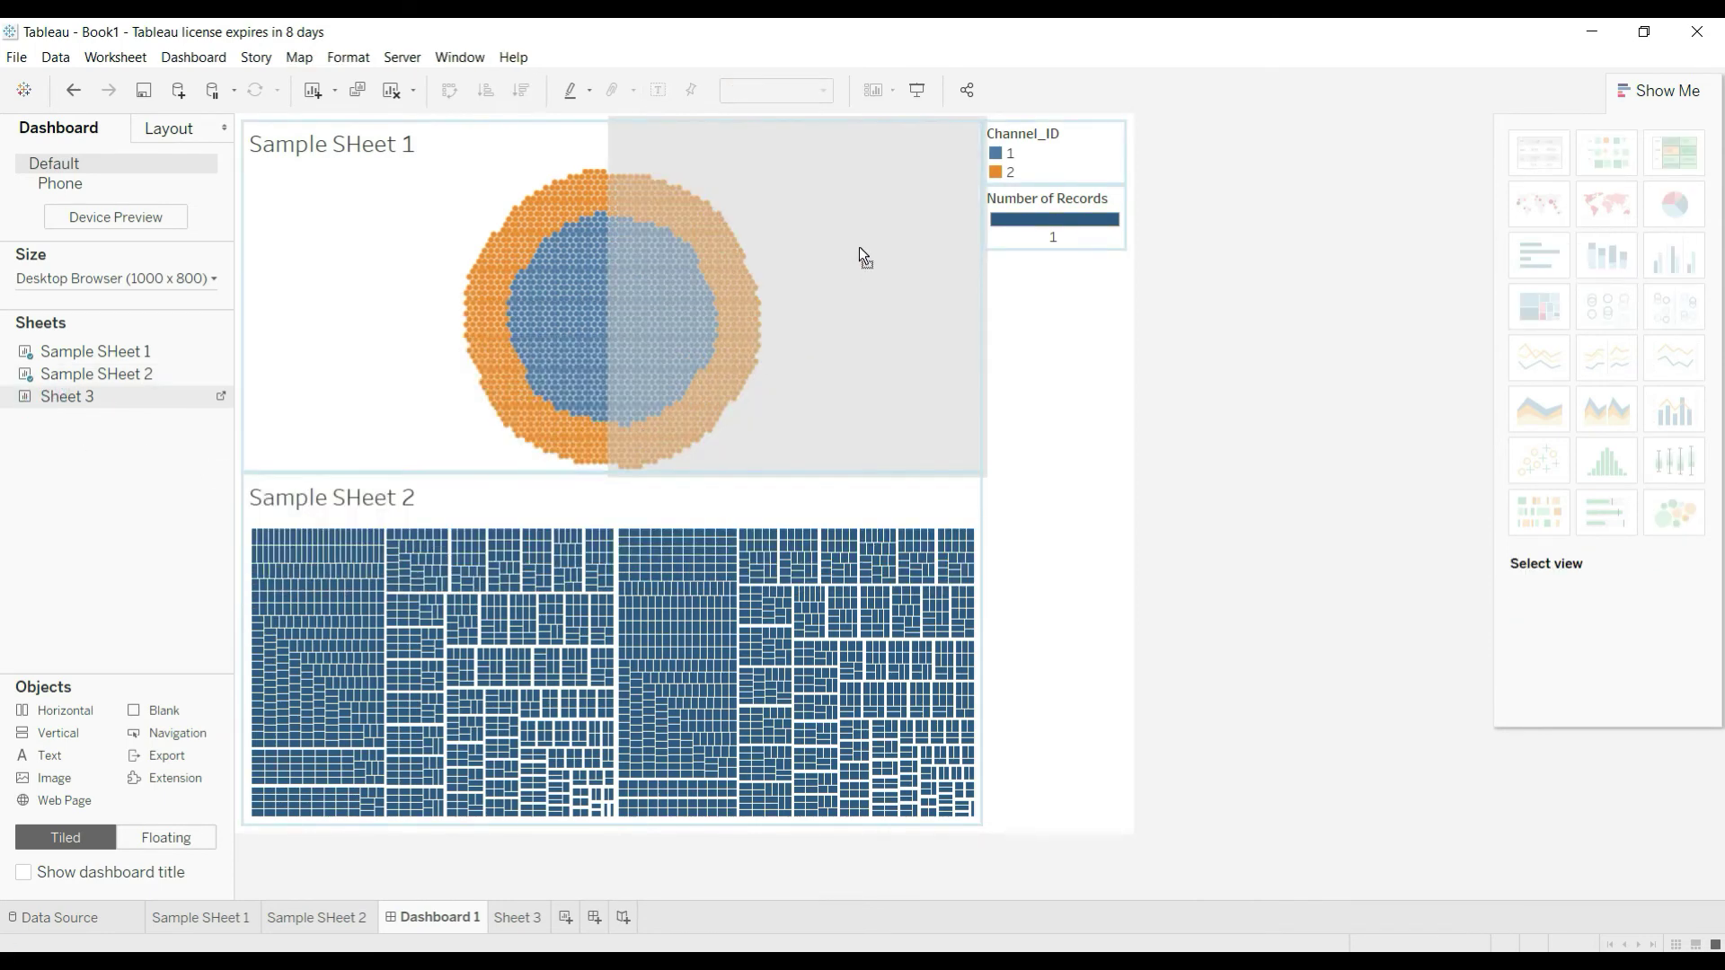
drag(859, 249, 859, 249)
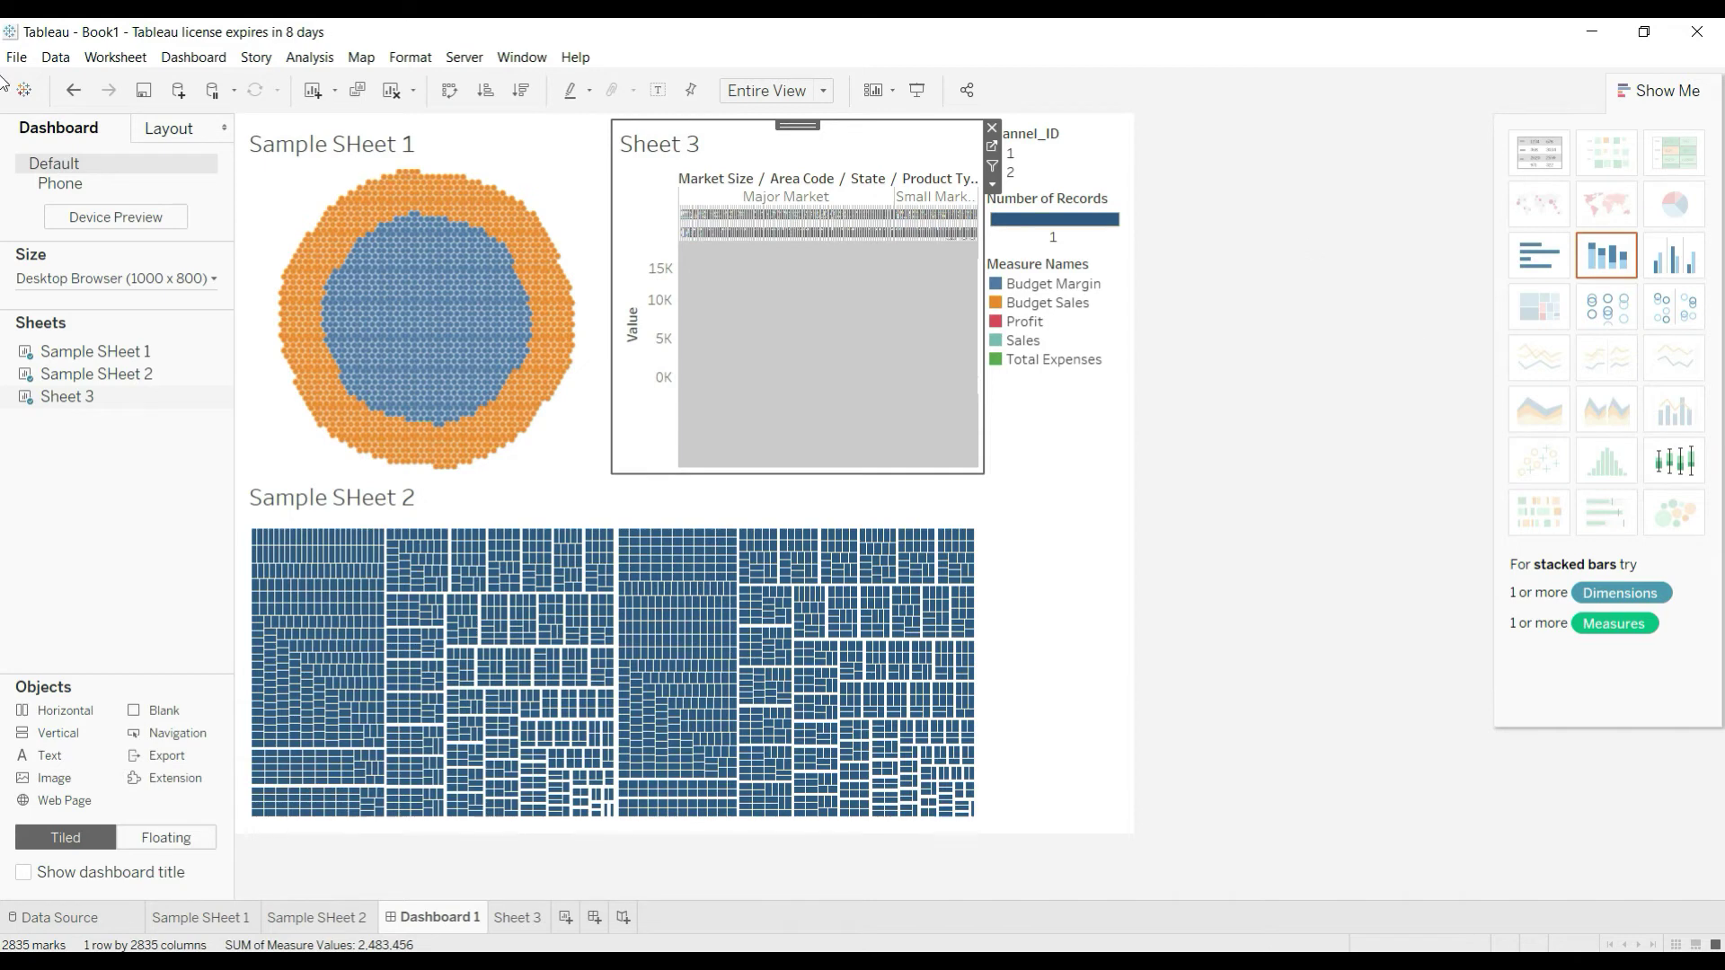
mouse_move(360, 372)
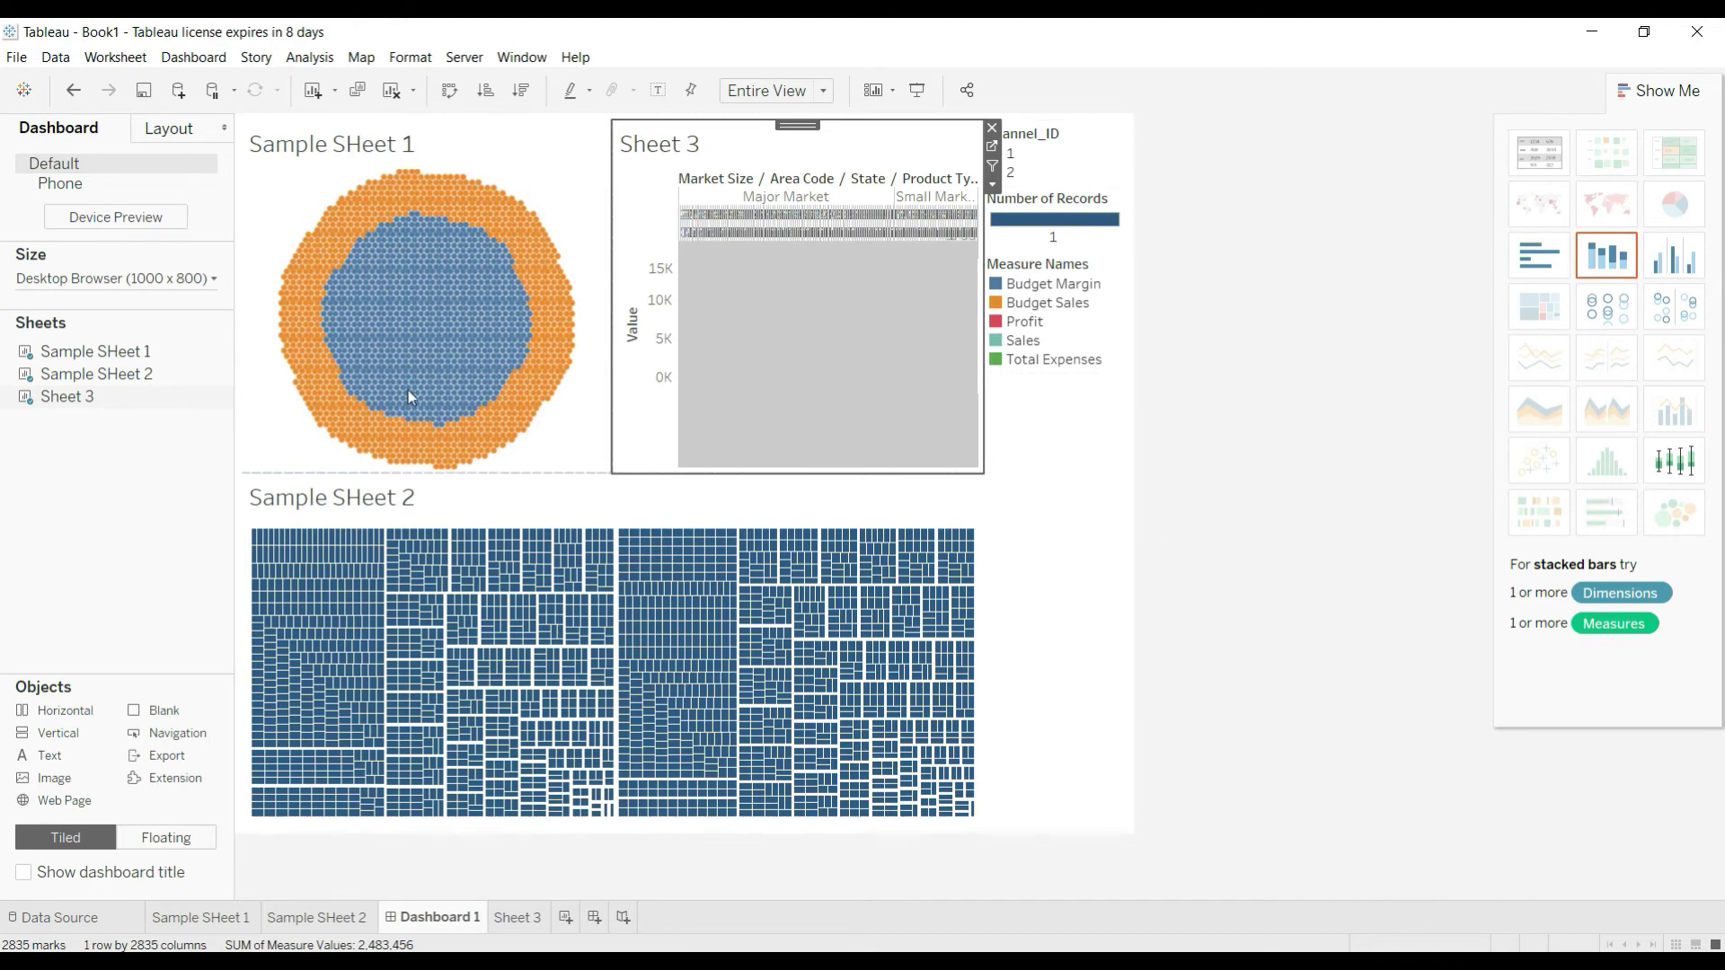
mouse_move(225, 397)
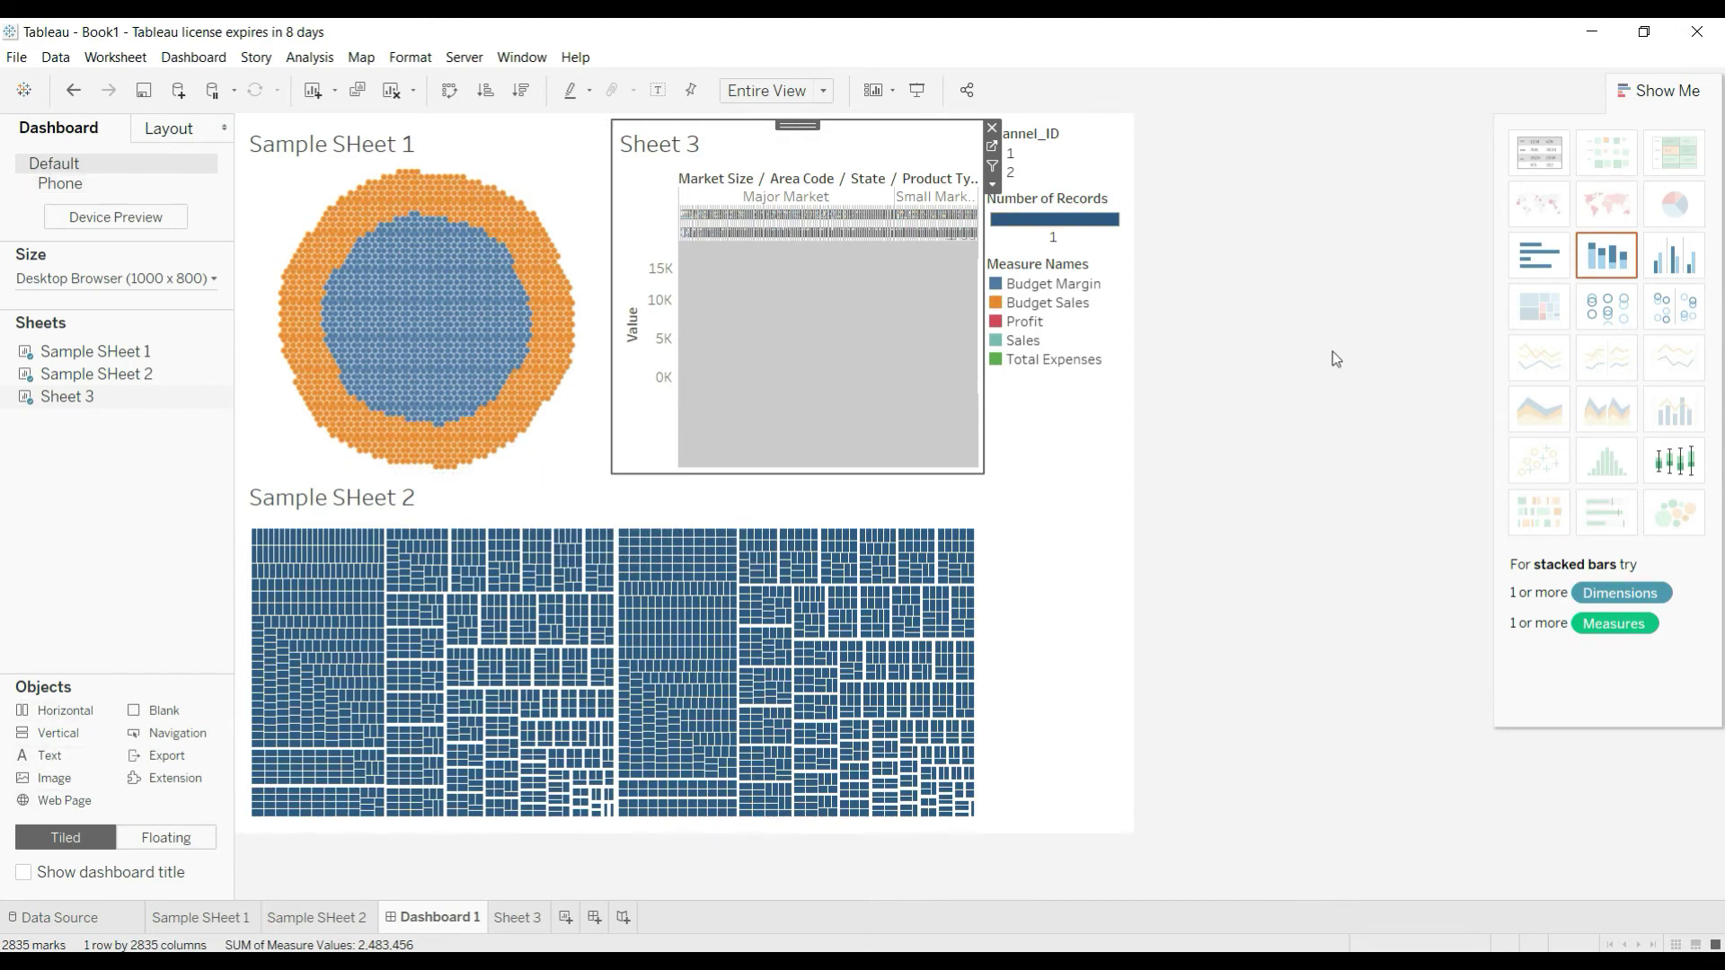
Create a new story with Sample SHeet 1 as its story point and preview it in presentation mode.
mouse_move(90, 371)
click(623, 918)
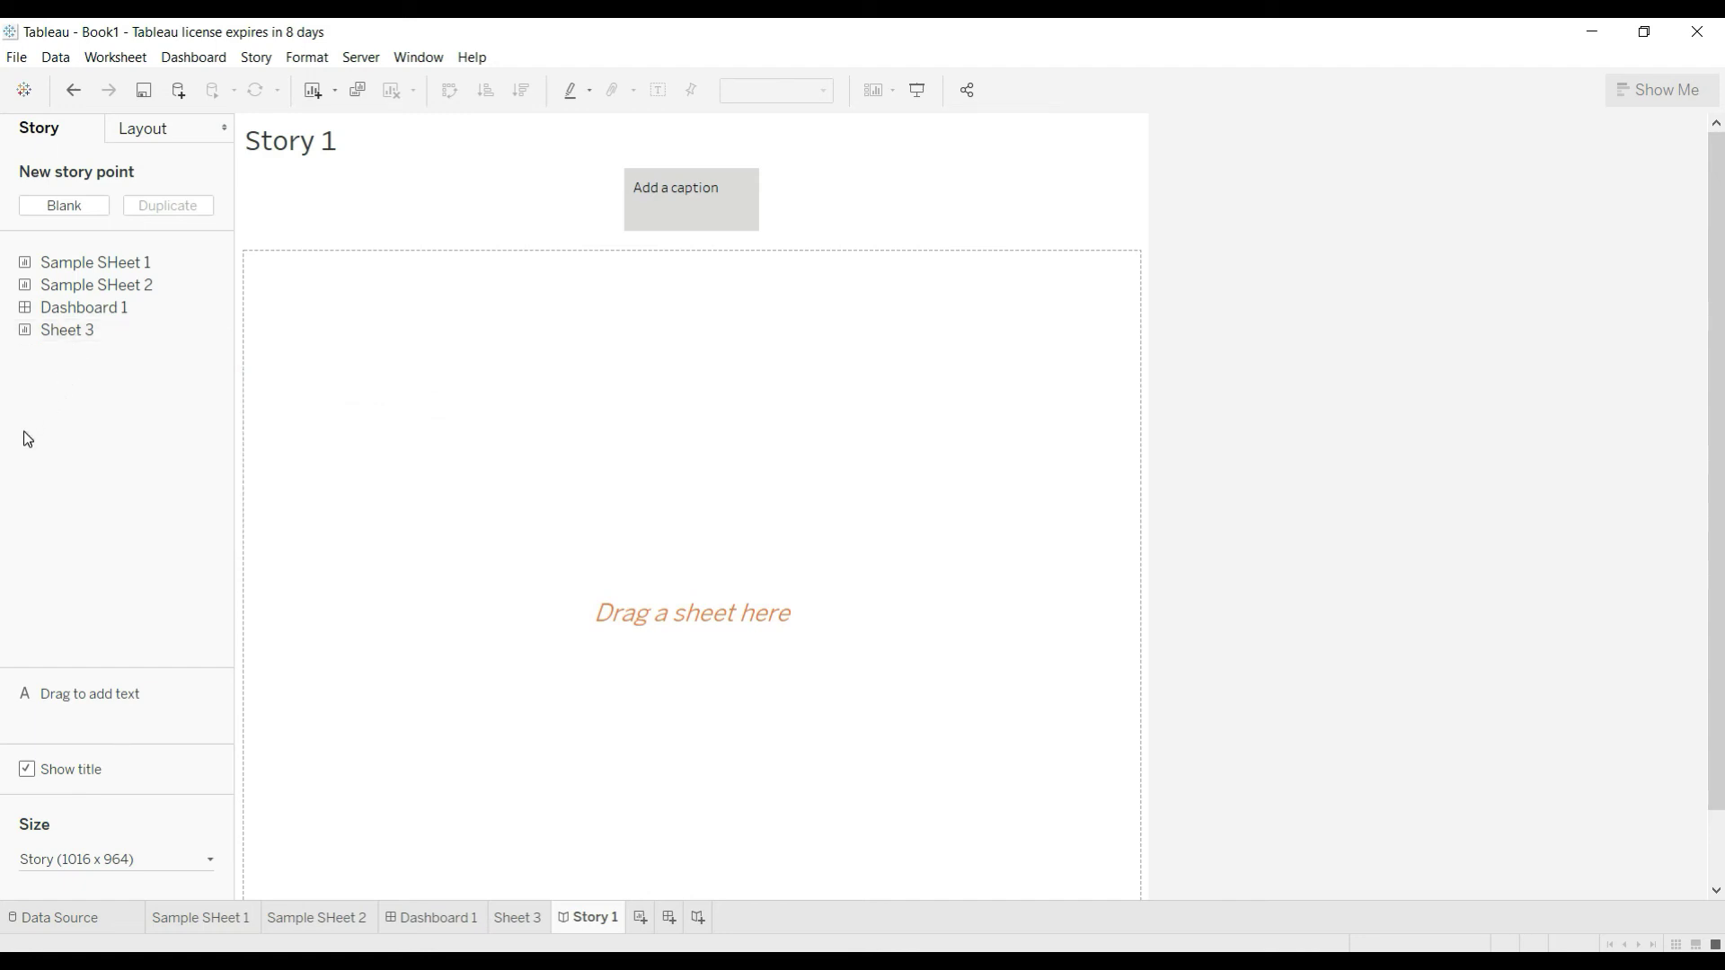
drag(88, 261, 601, 505)
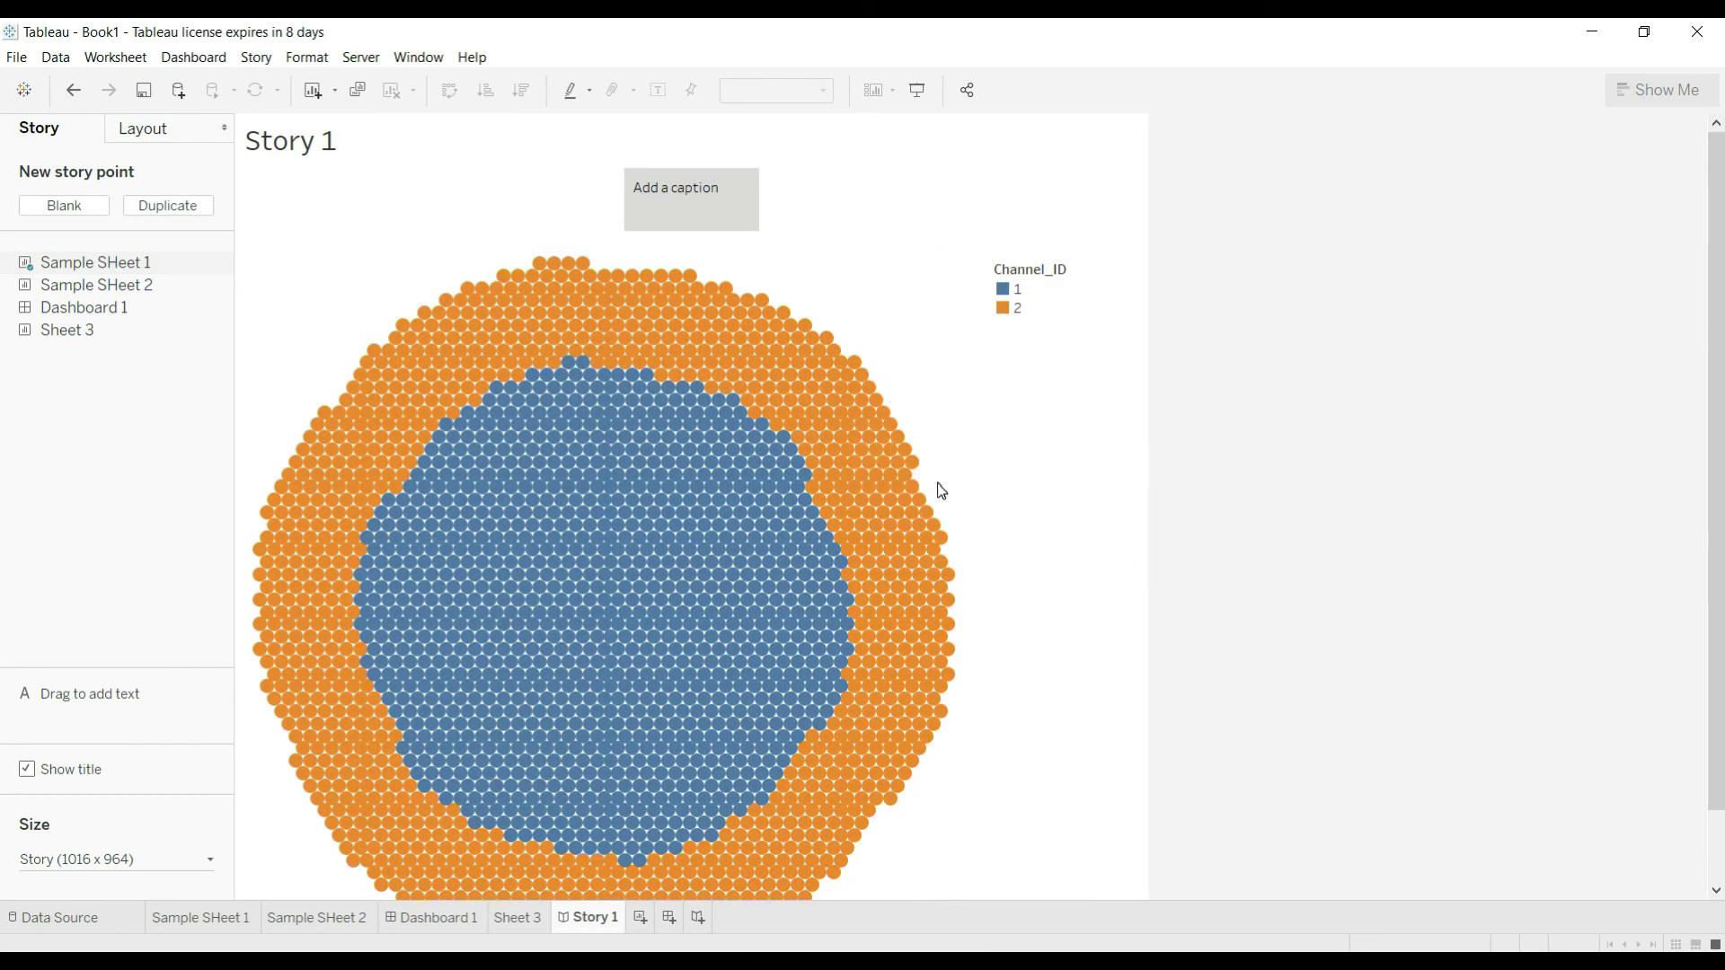
click(917, 94)
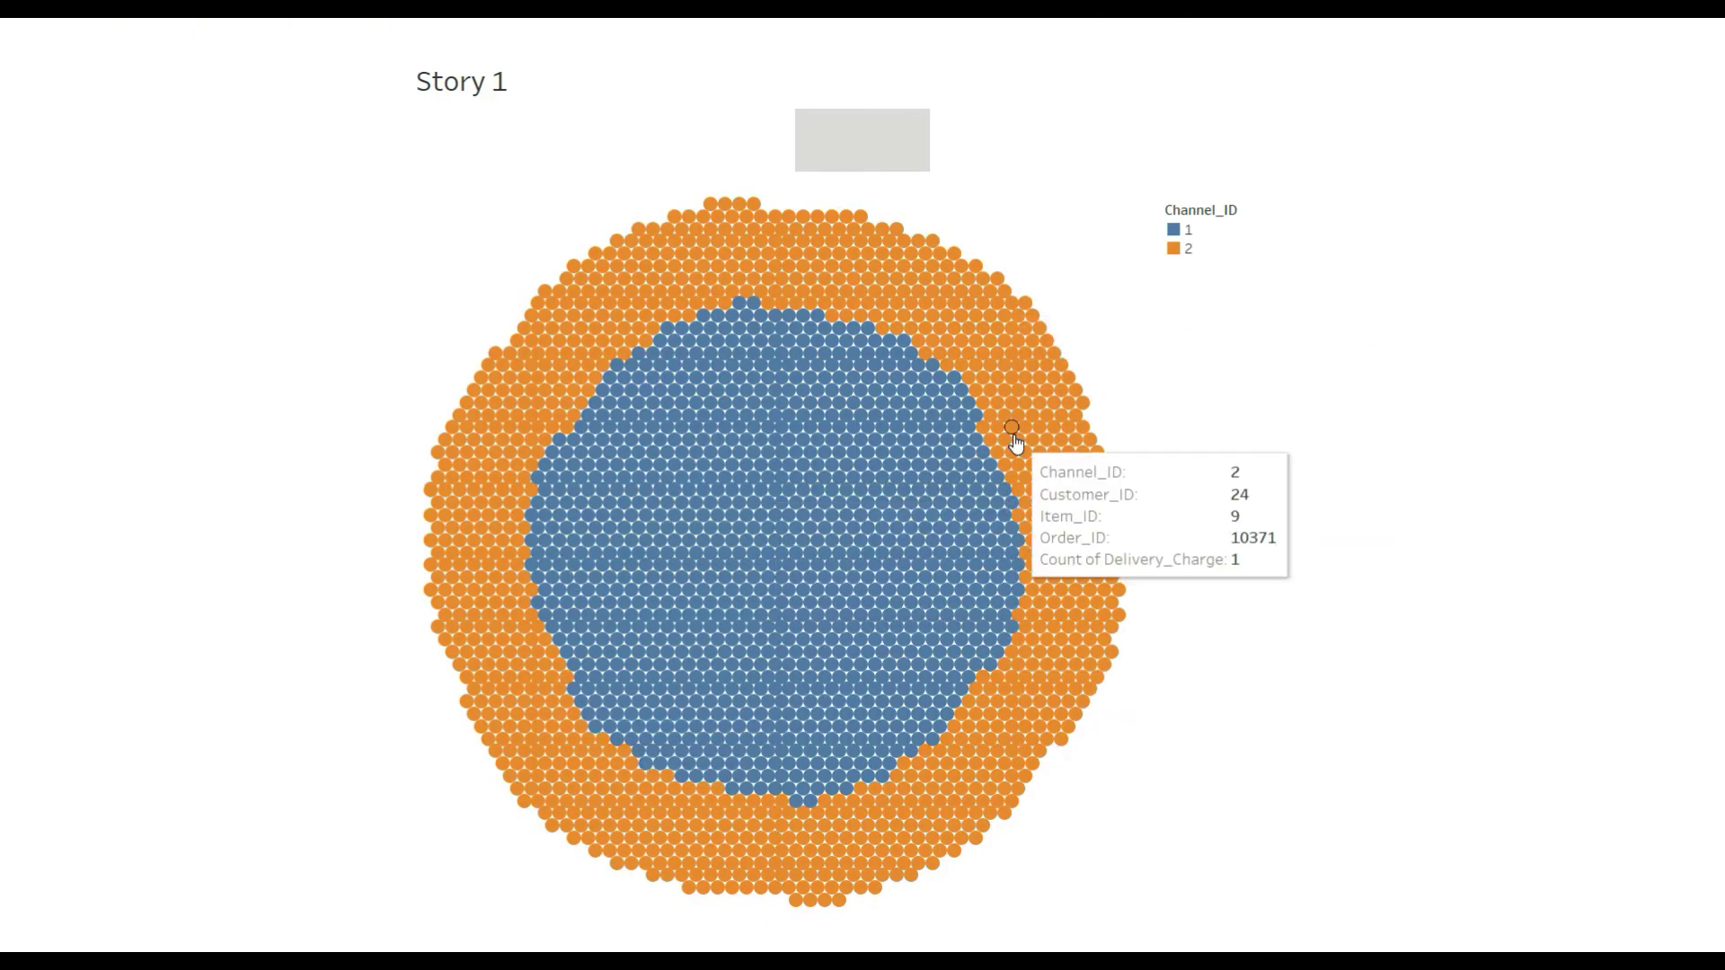
key(Escape)
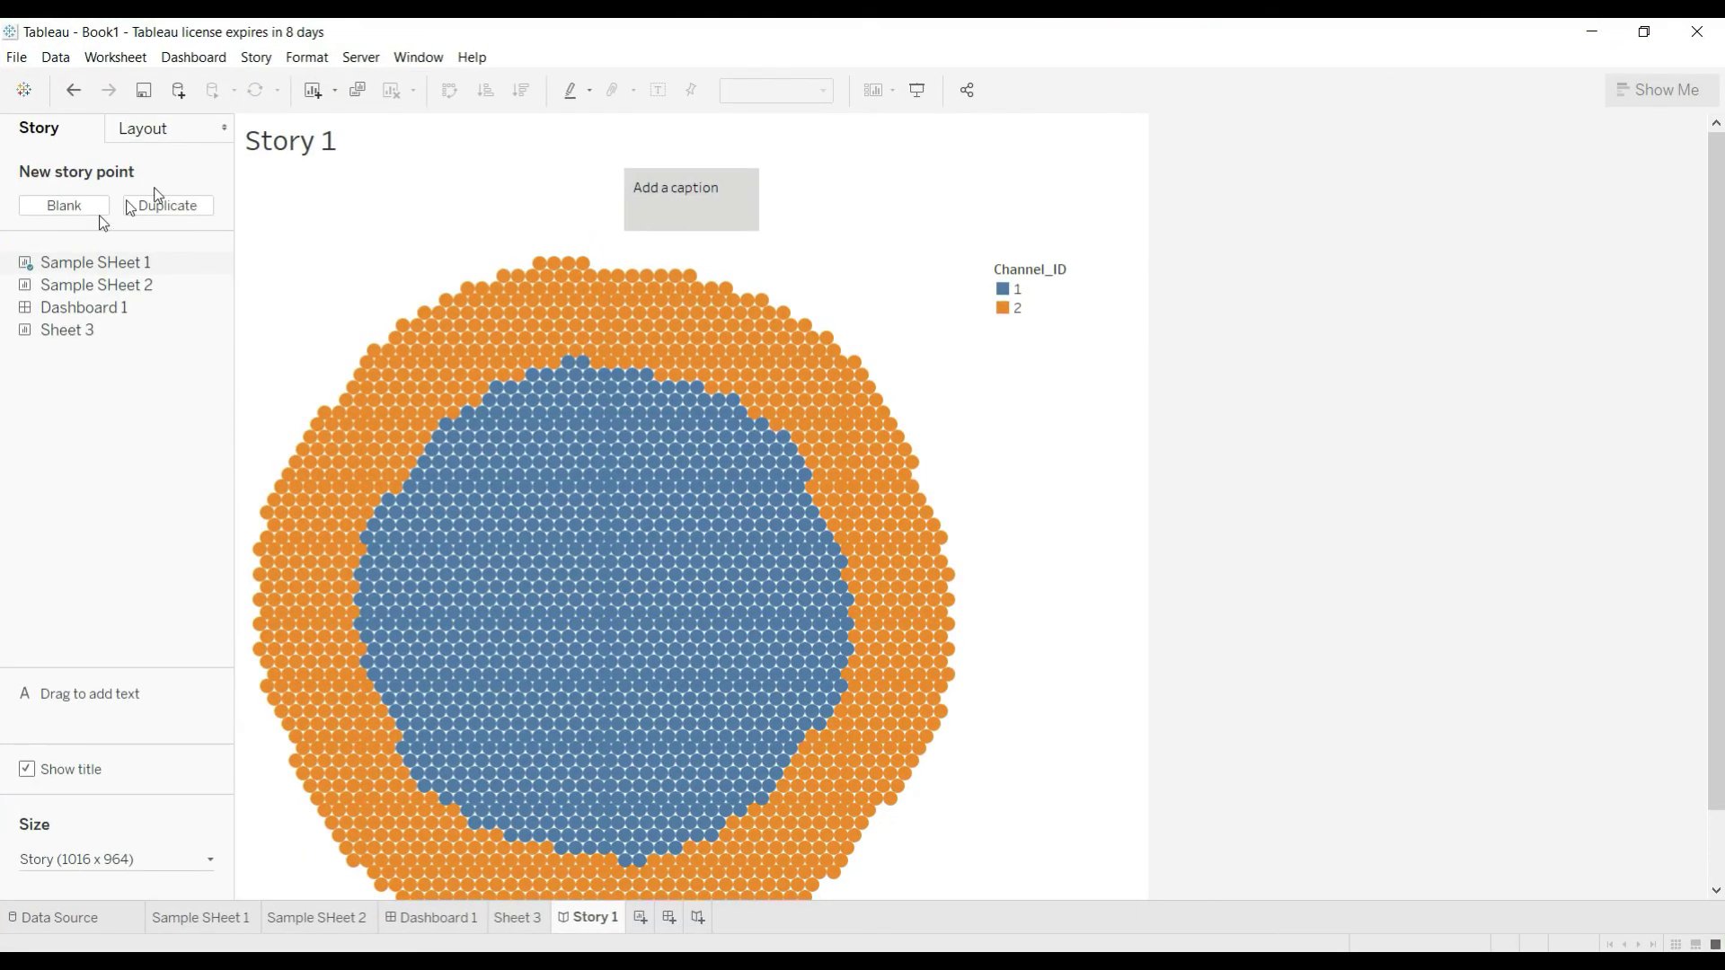
Replace the view in the story point with Sample SHeet 2, followed by Dashboard 1.
mouse_move(26, 296)
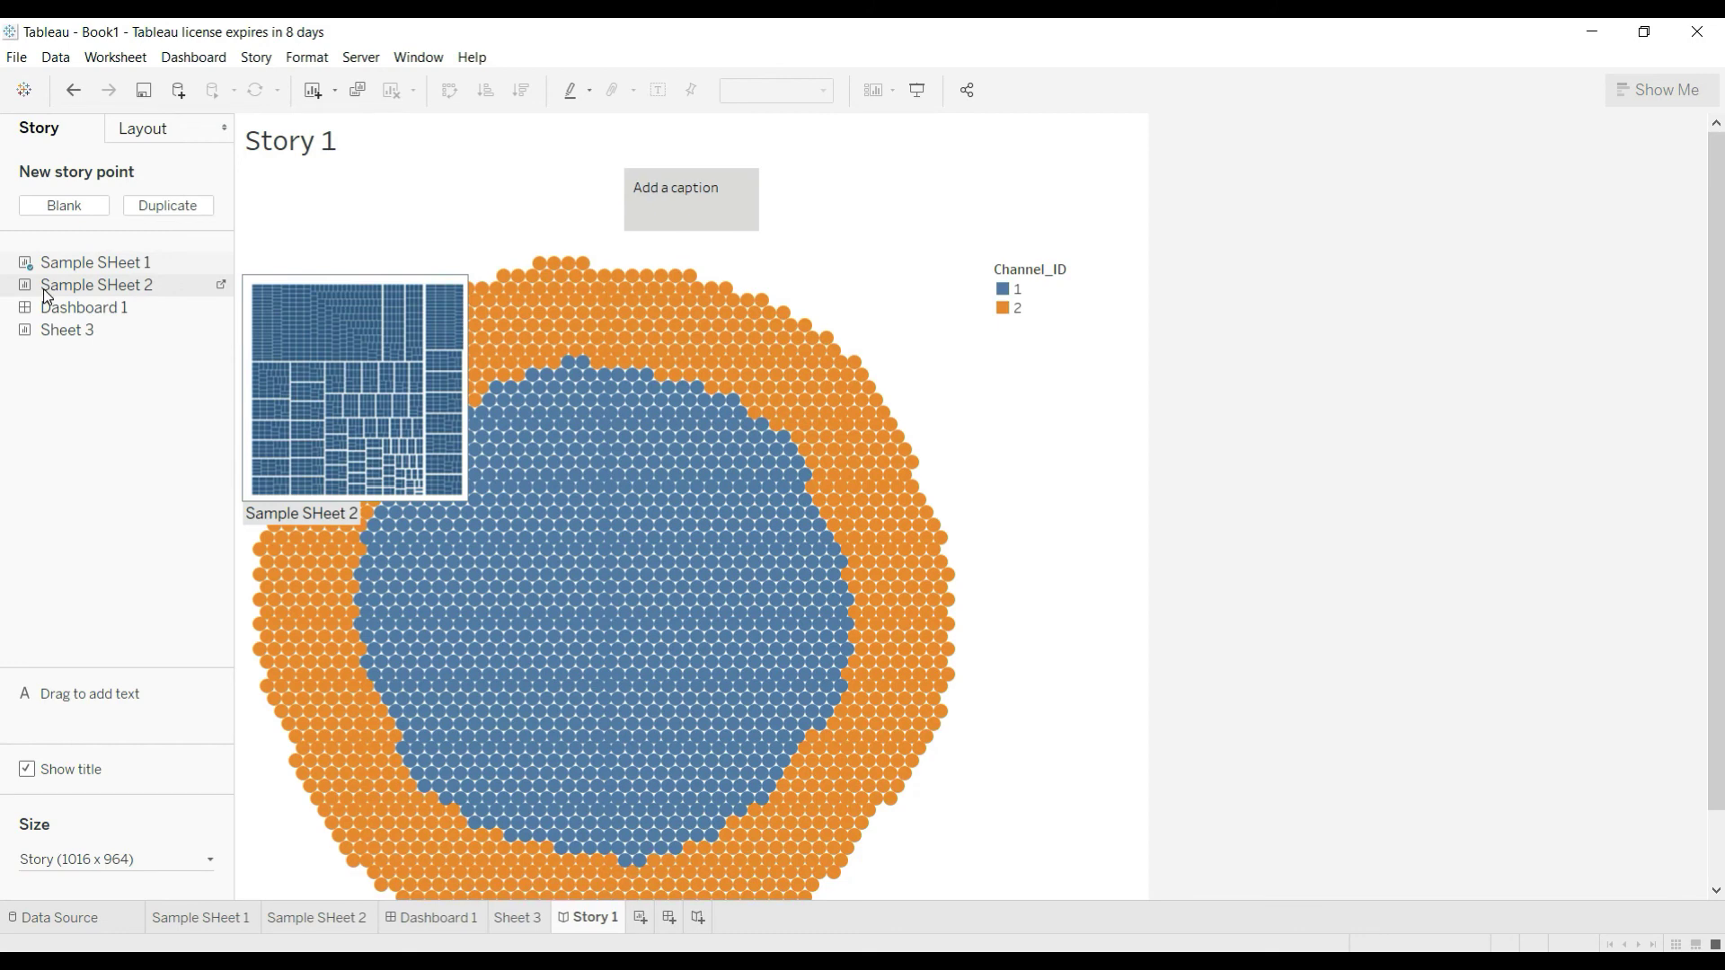
click(43, 289)
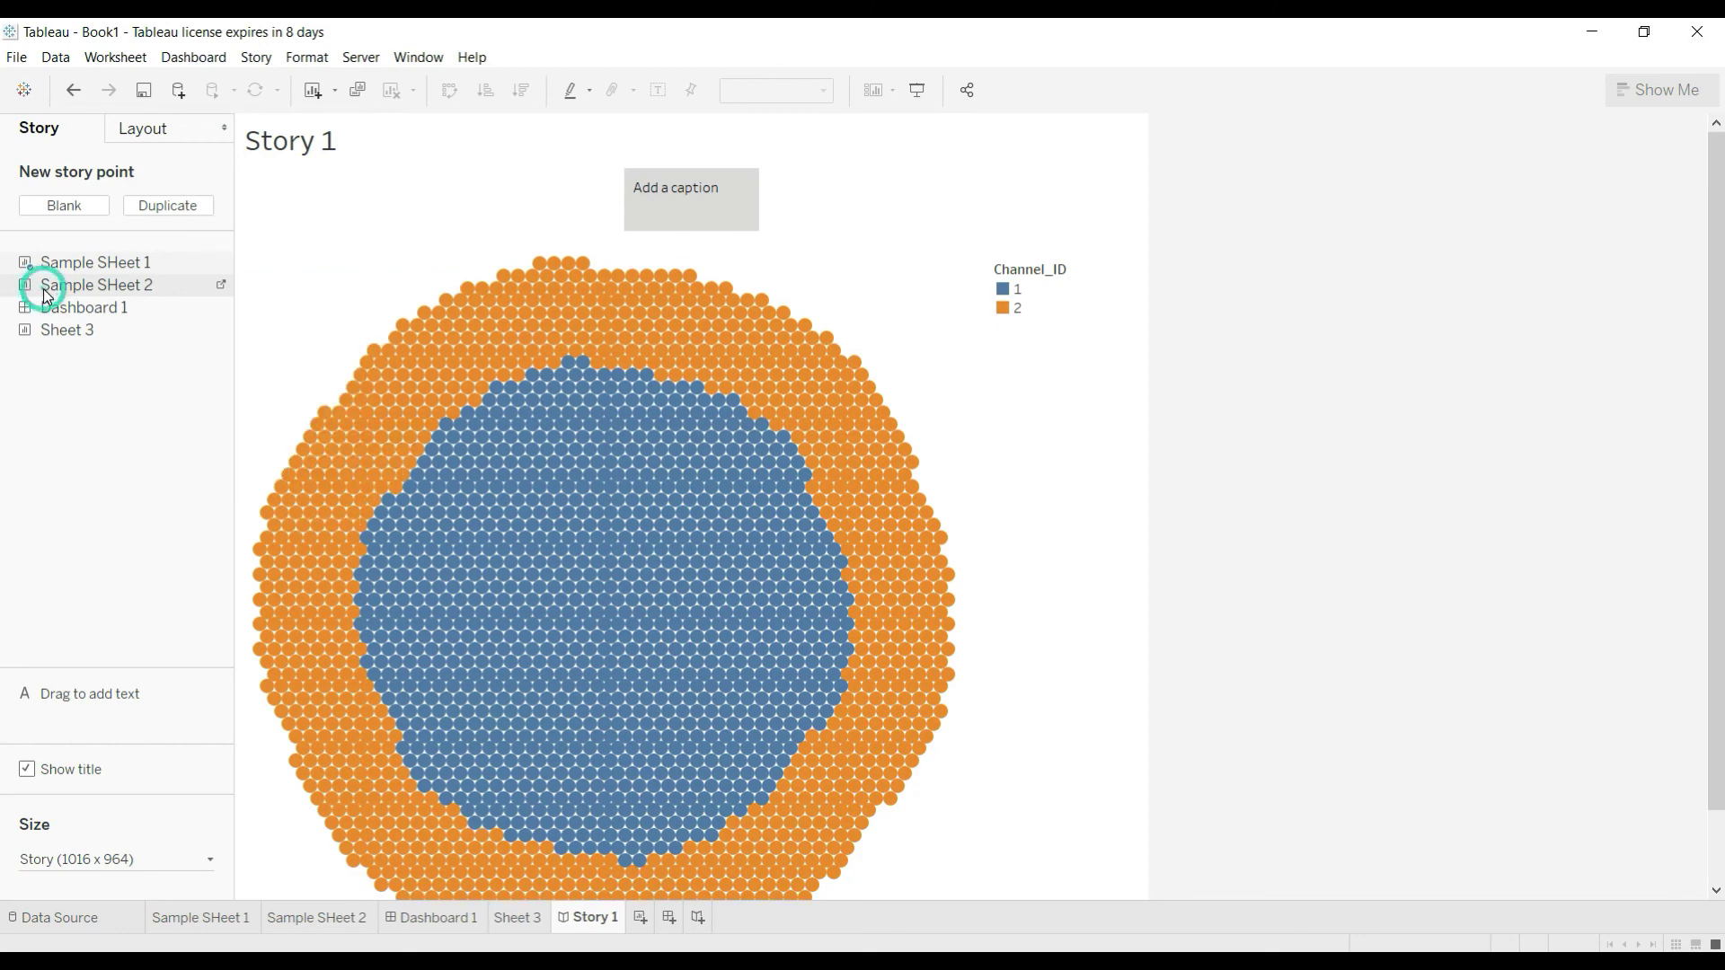
drag(43, 288, 444, 396)
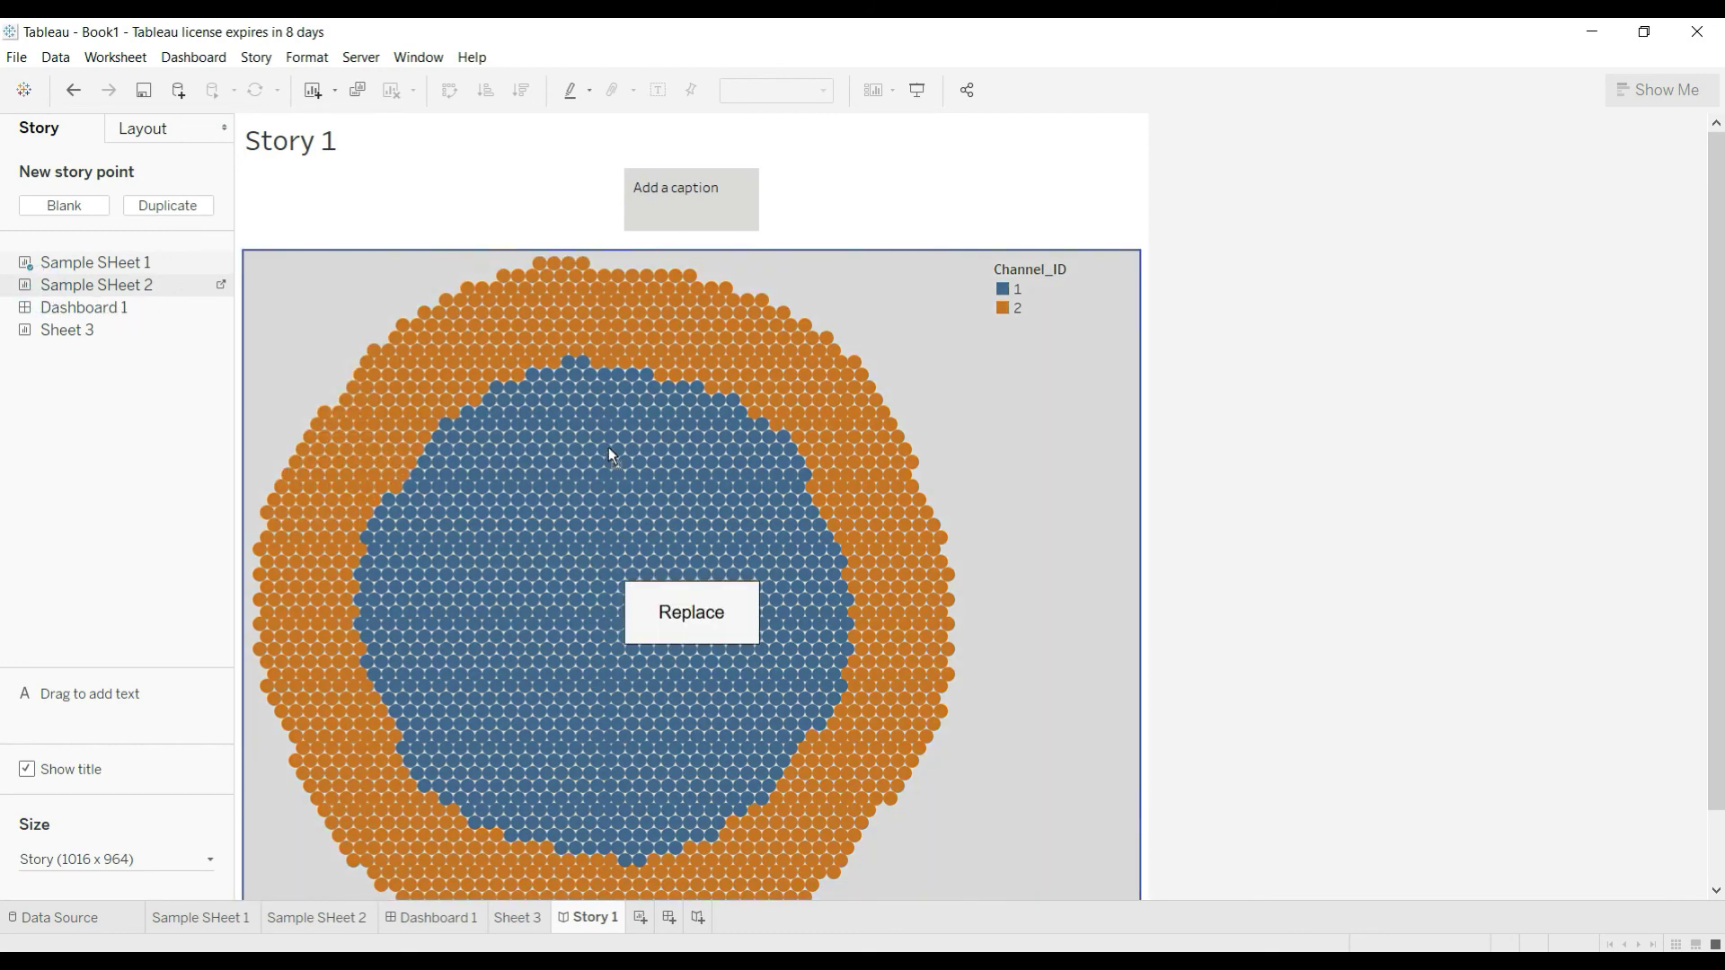
drag(611, 454, 665, 620)
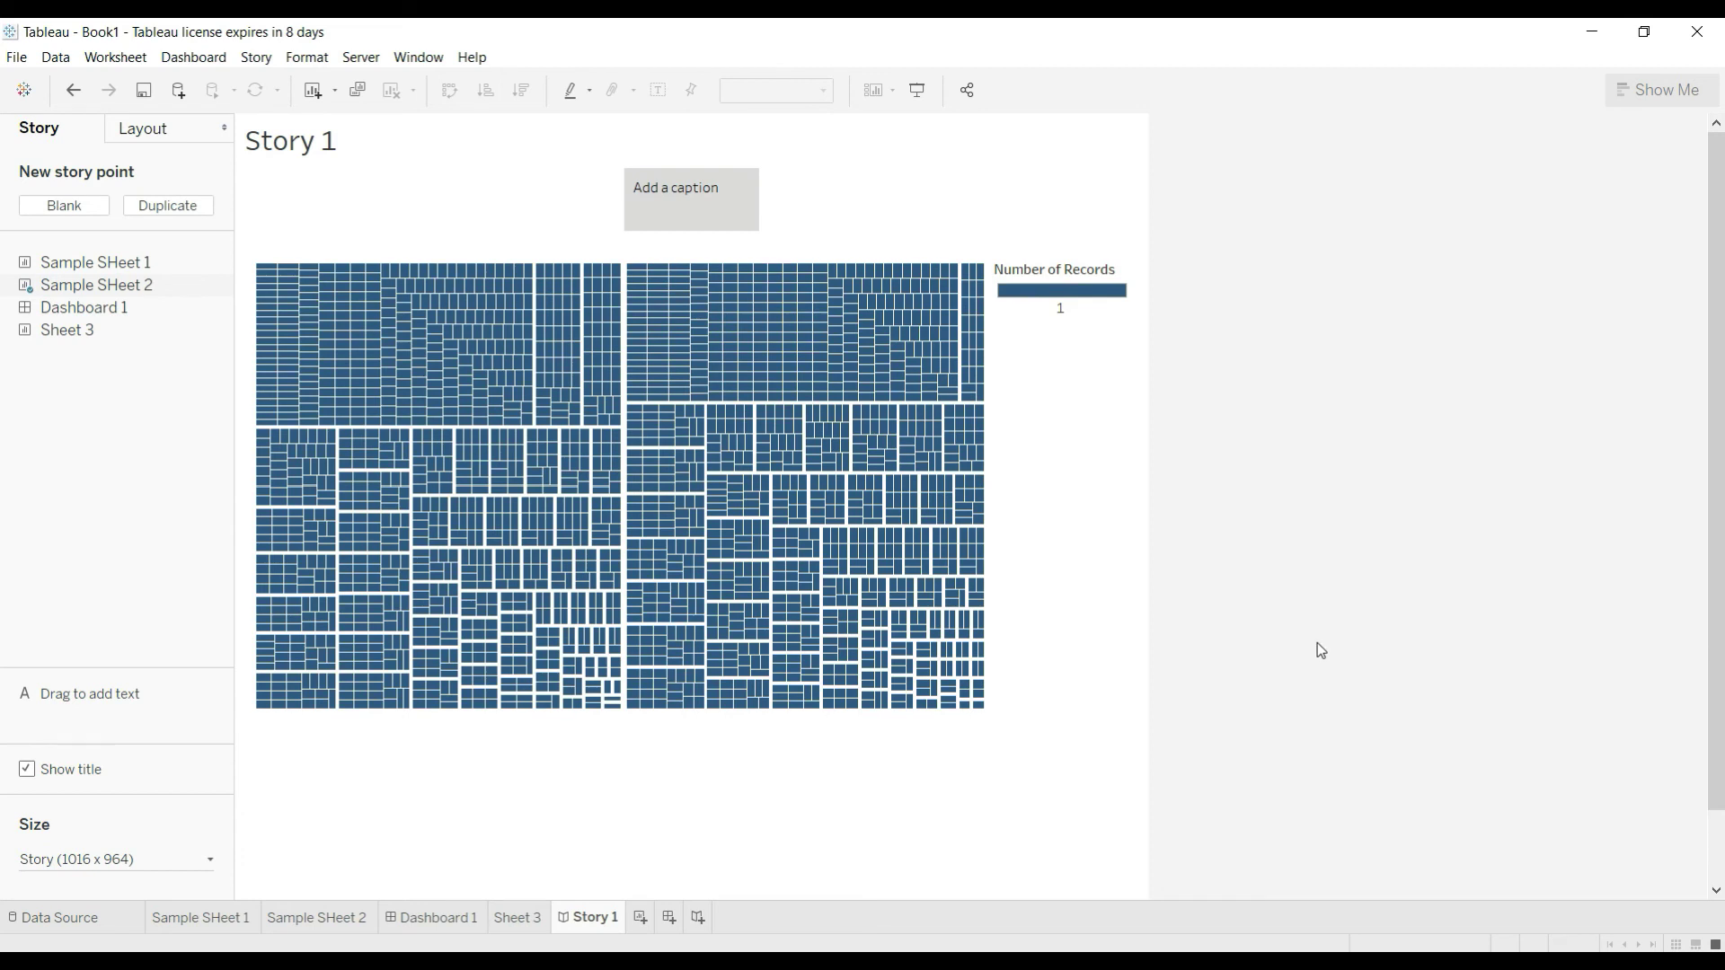
mouse_move(67, 310)
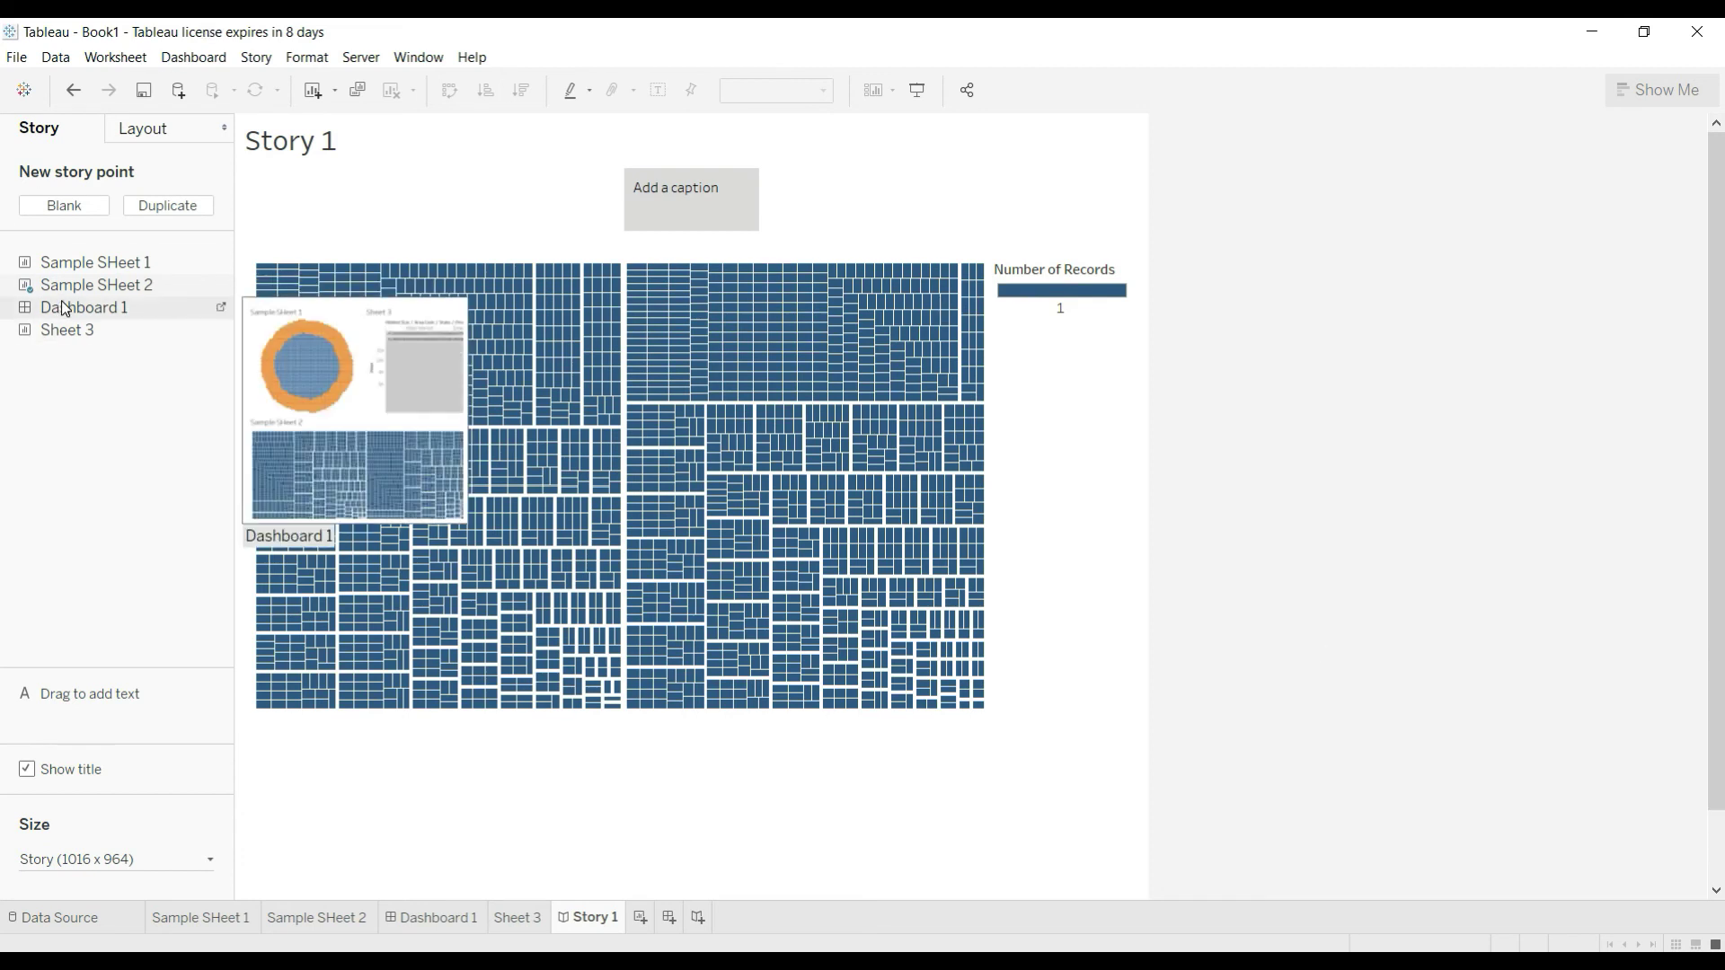
drag(65, 314, 562, 433)
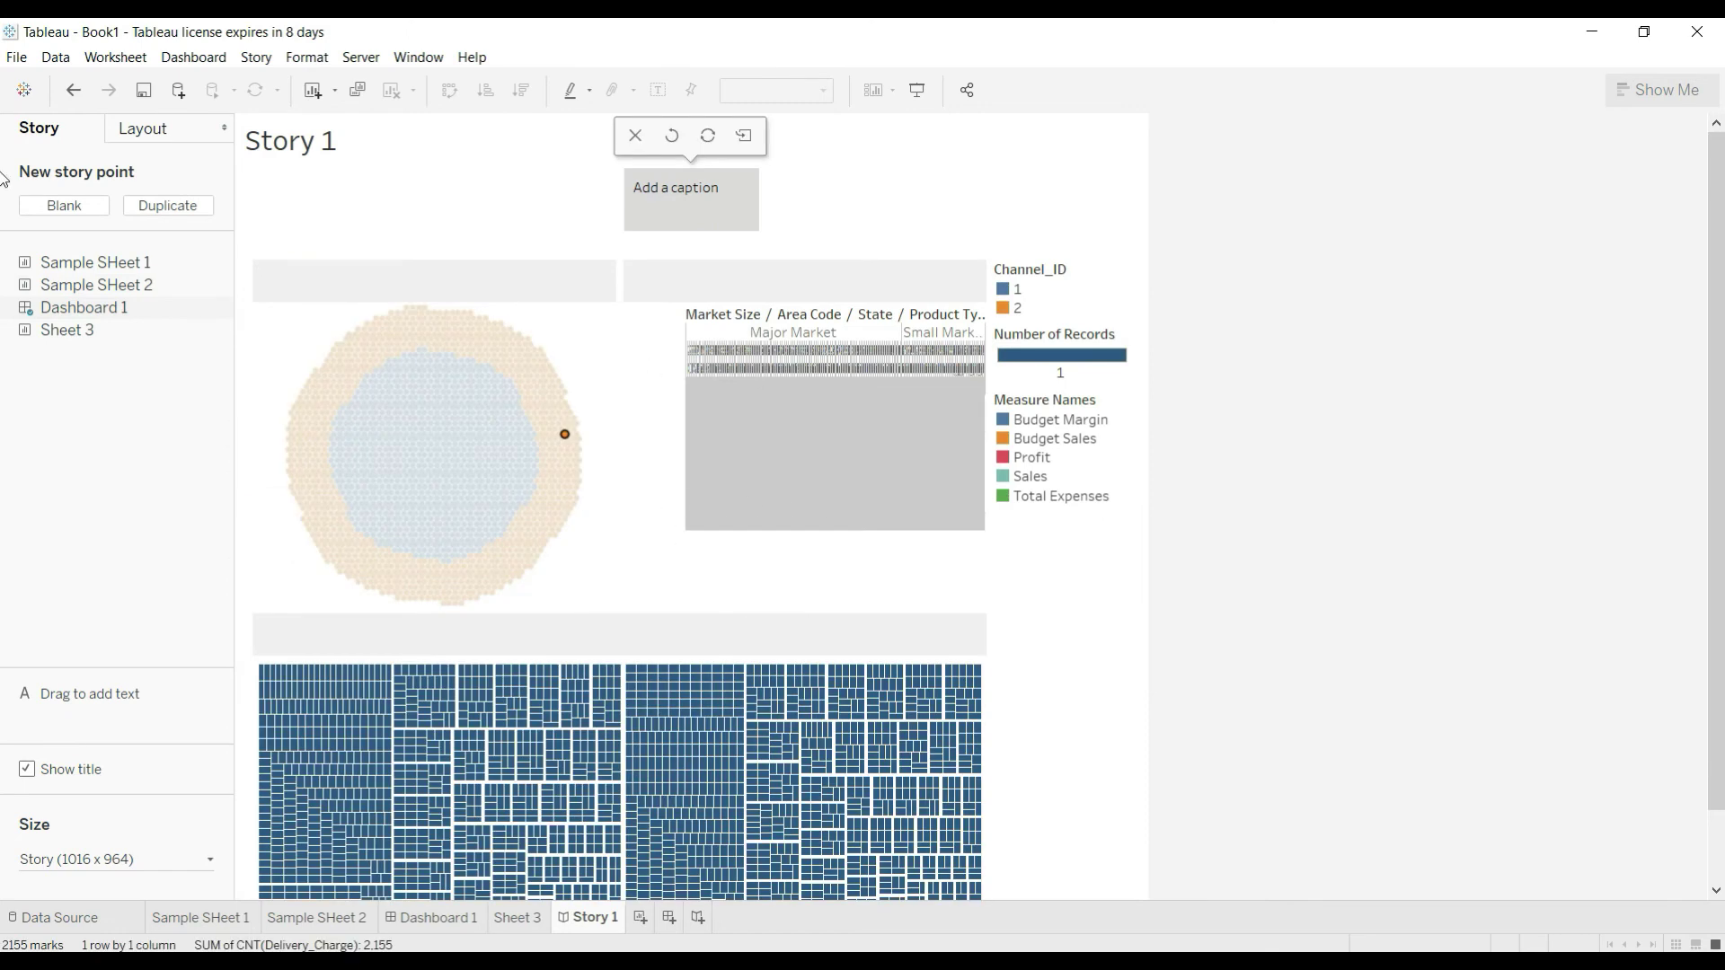
Replace the dashboard in the story point with Sheet 3.
mouse_move(95, 310)
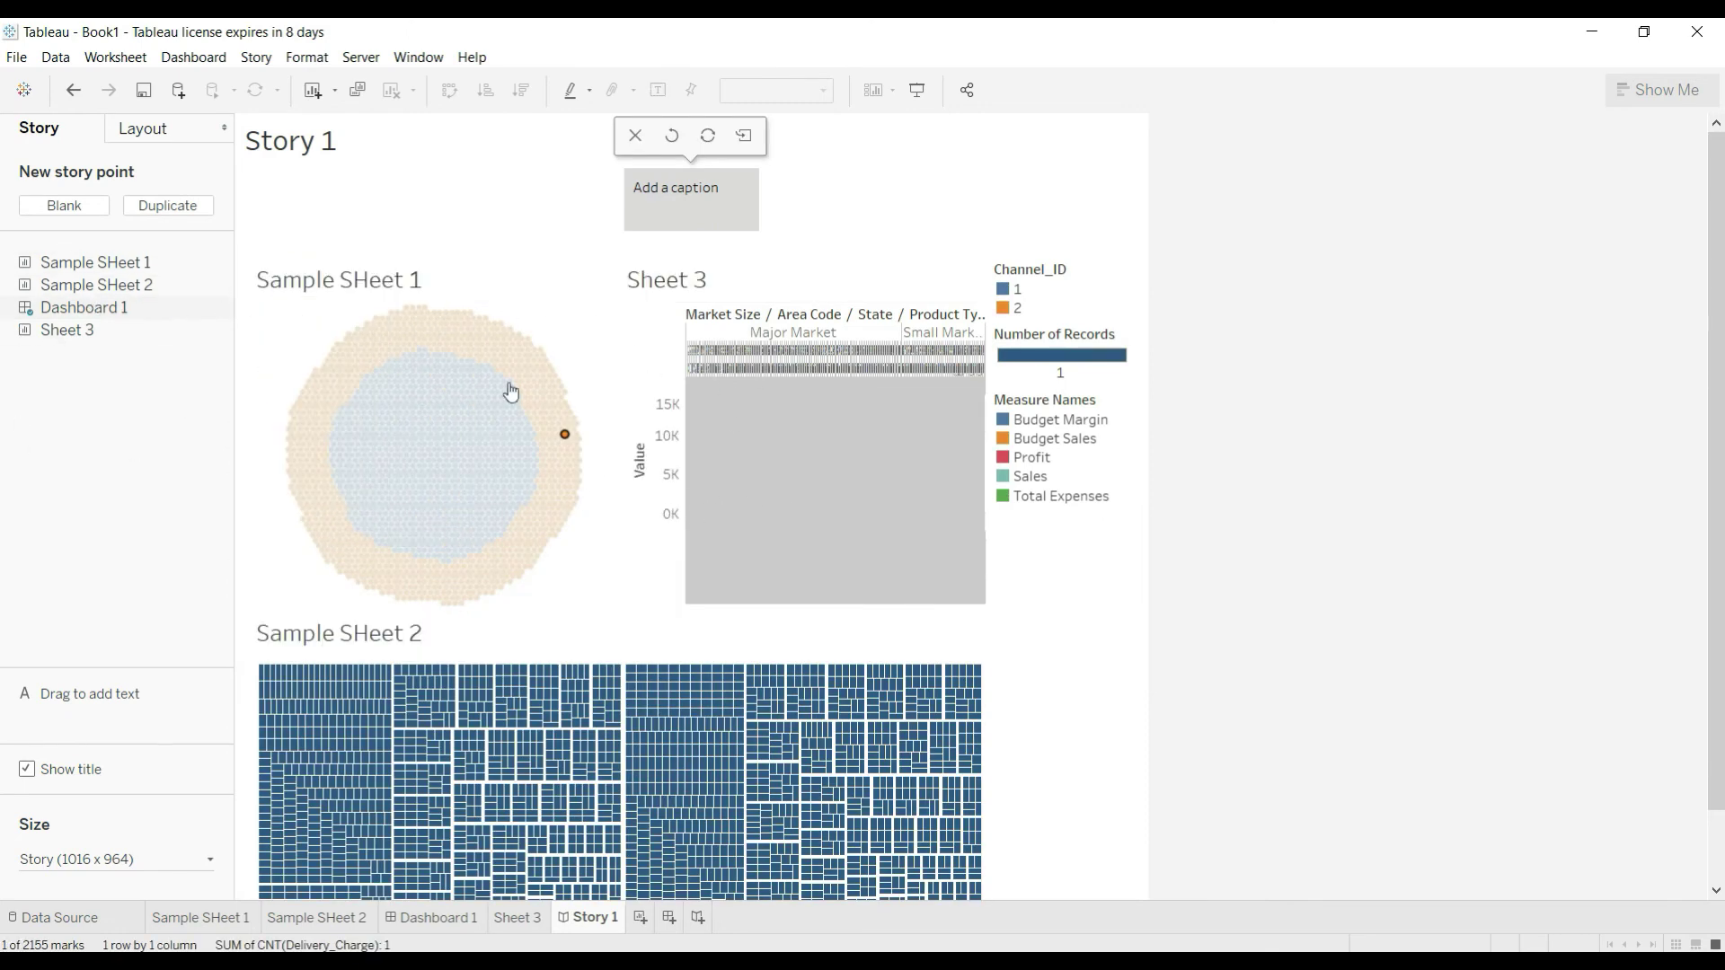
mouse_move(57, 283)
click(51, 332)
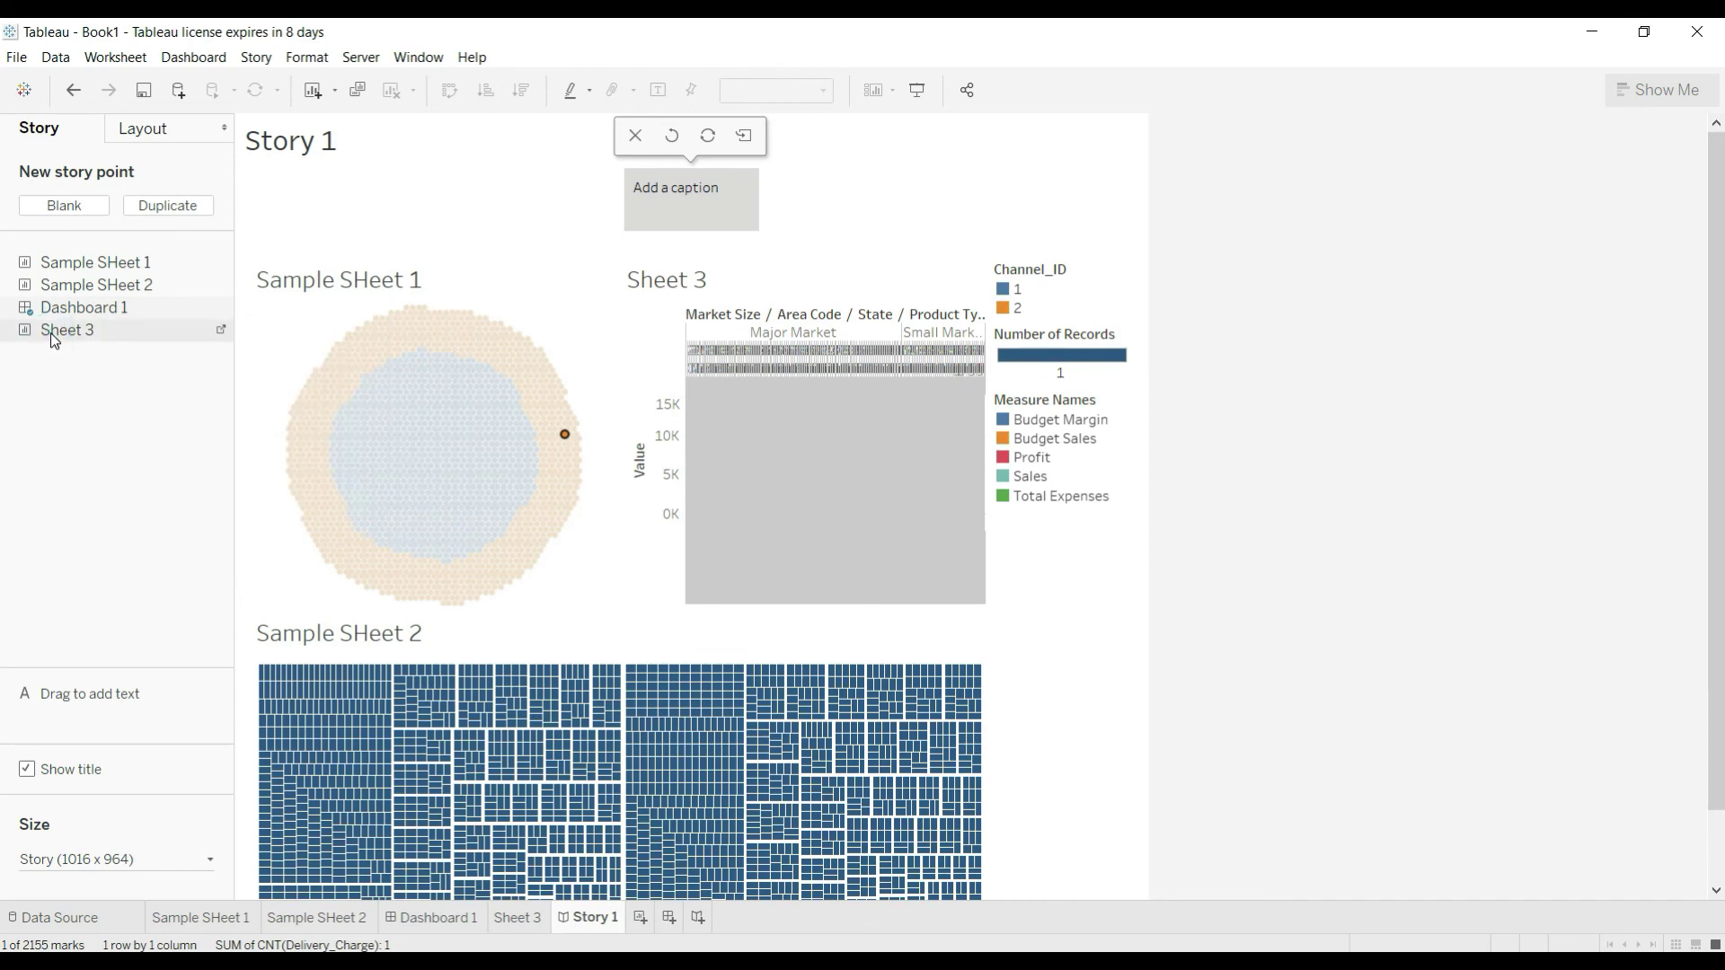
drag(50, 332, 3, 692)
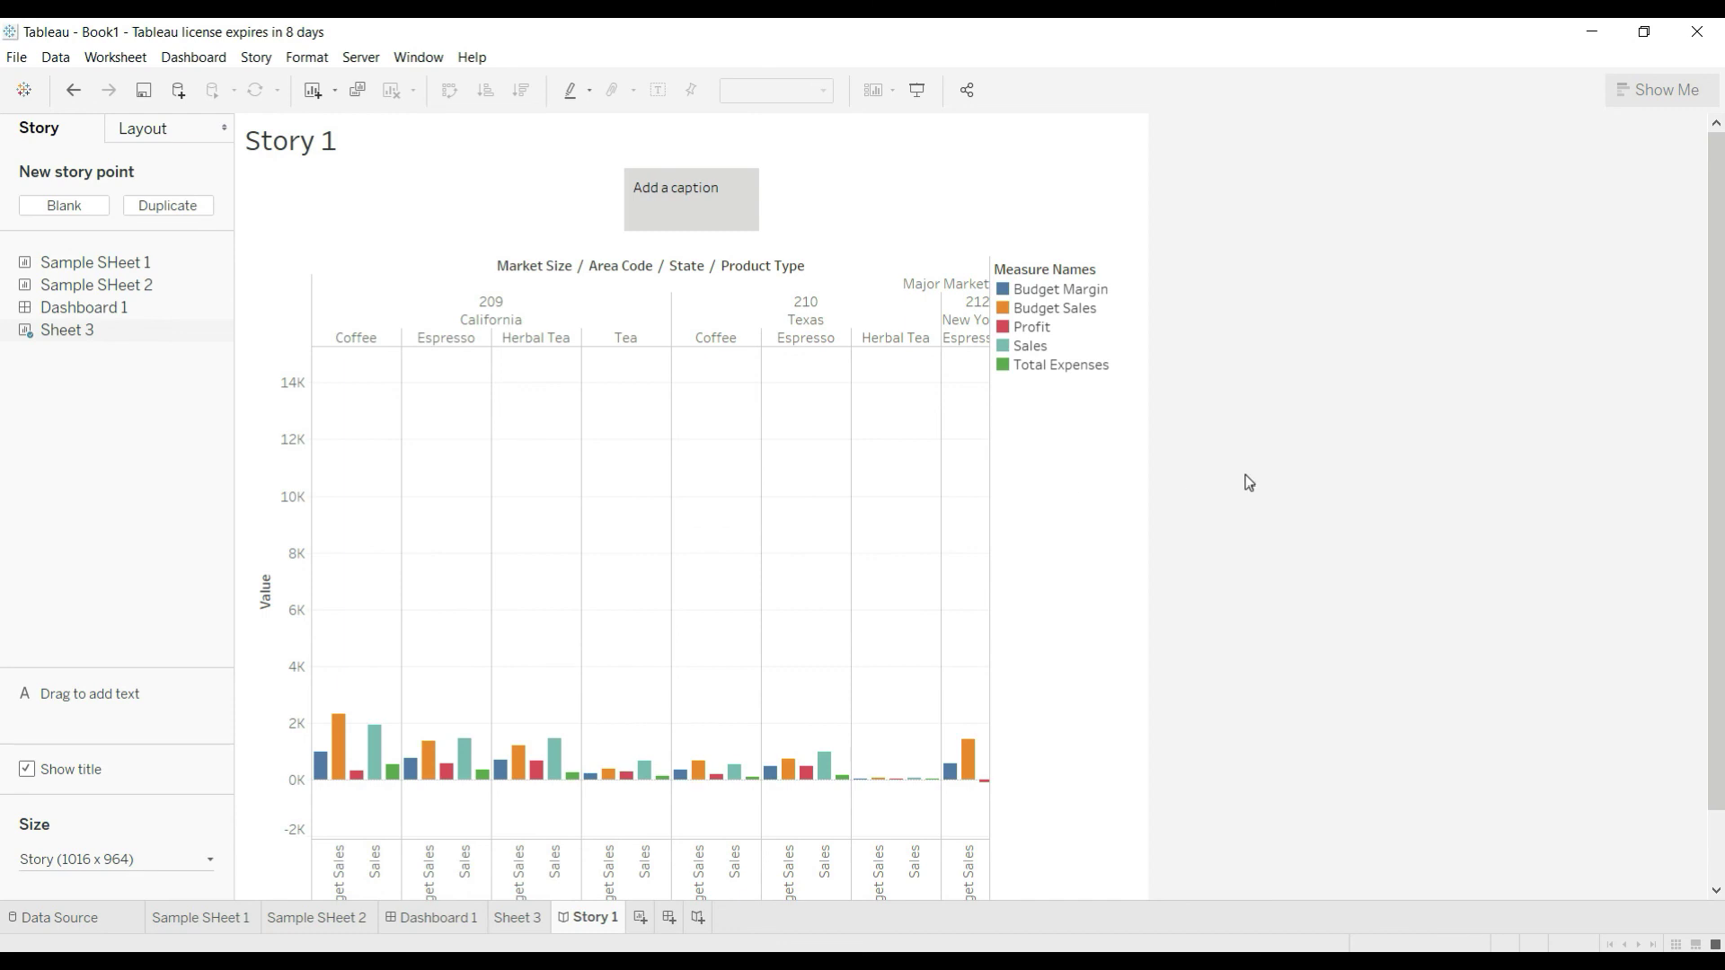
Try to save the workbook as sample in the en_US folder.
key(ctrl+s)
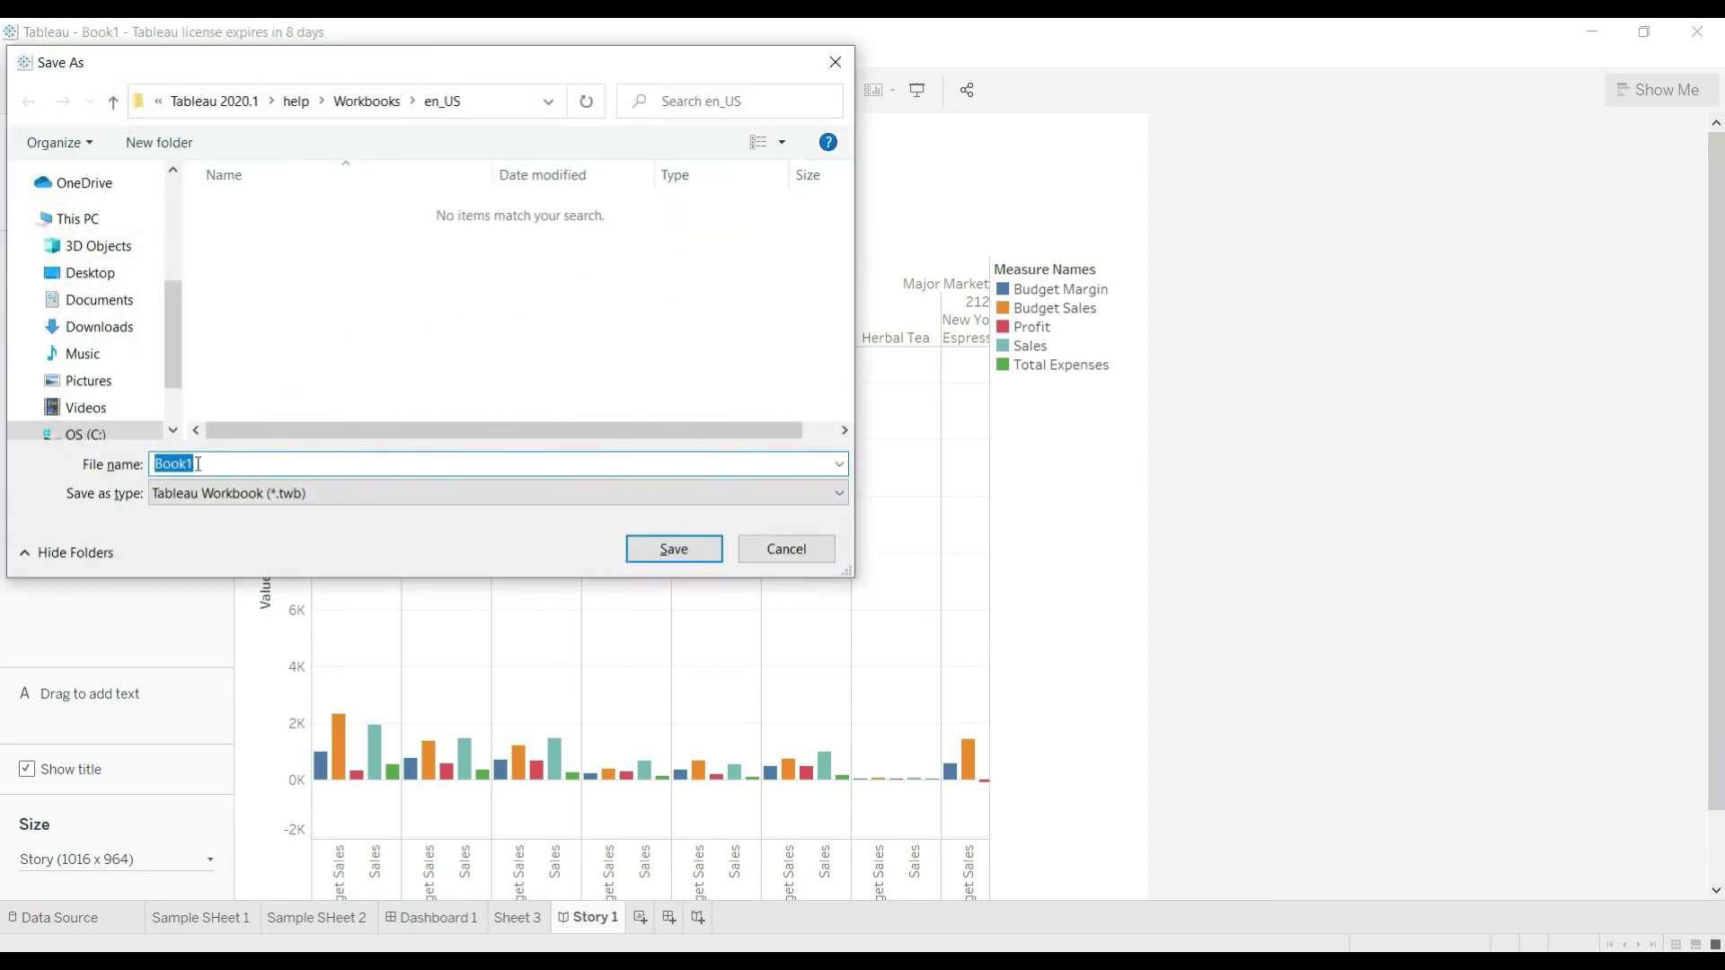
text(sample)
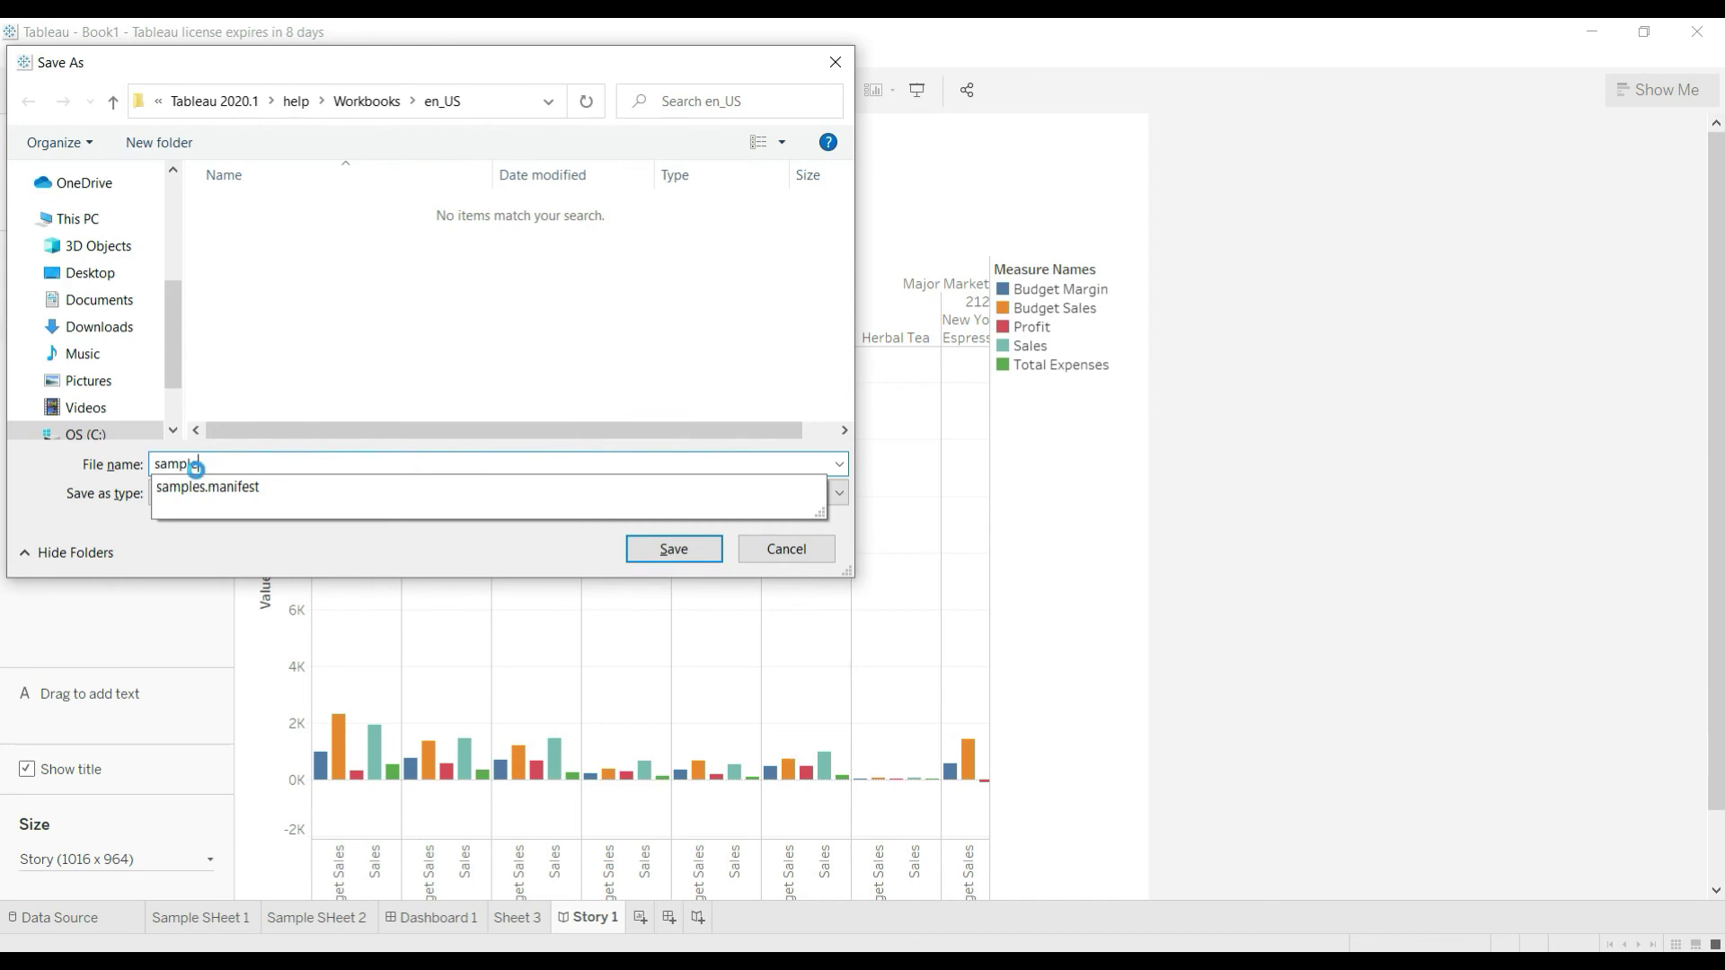
key(Return)
click(1054, 539)
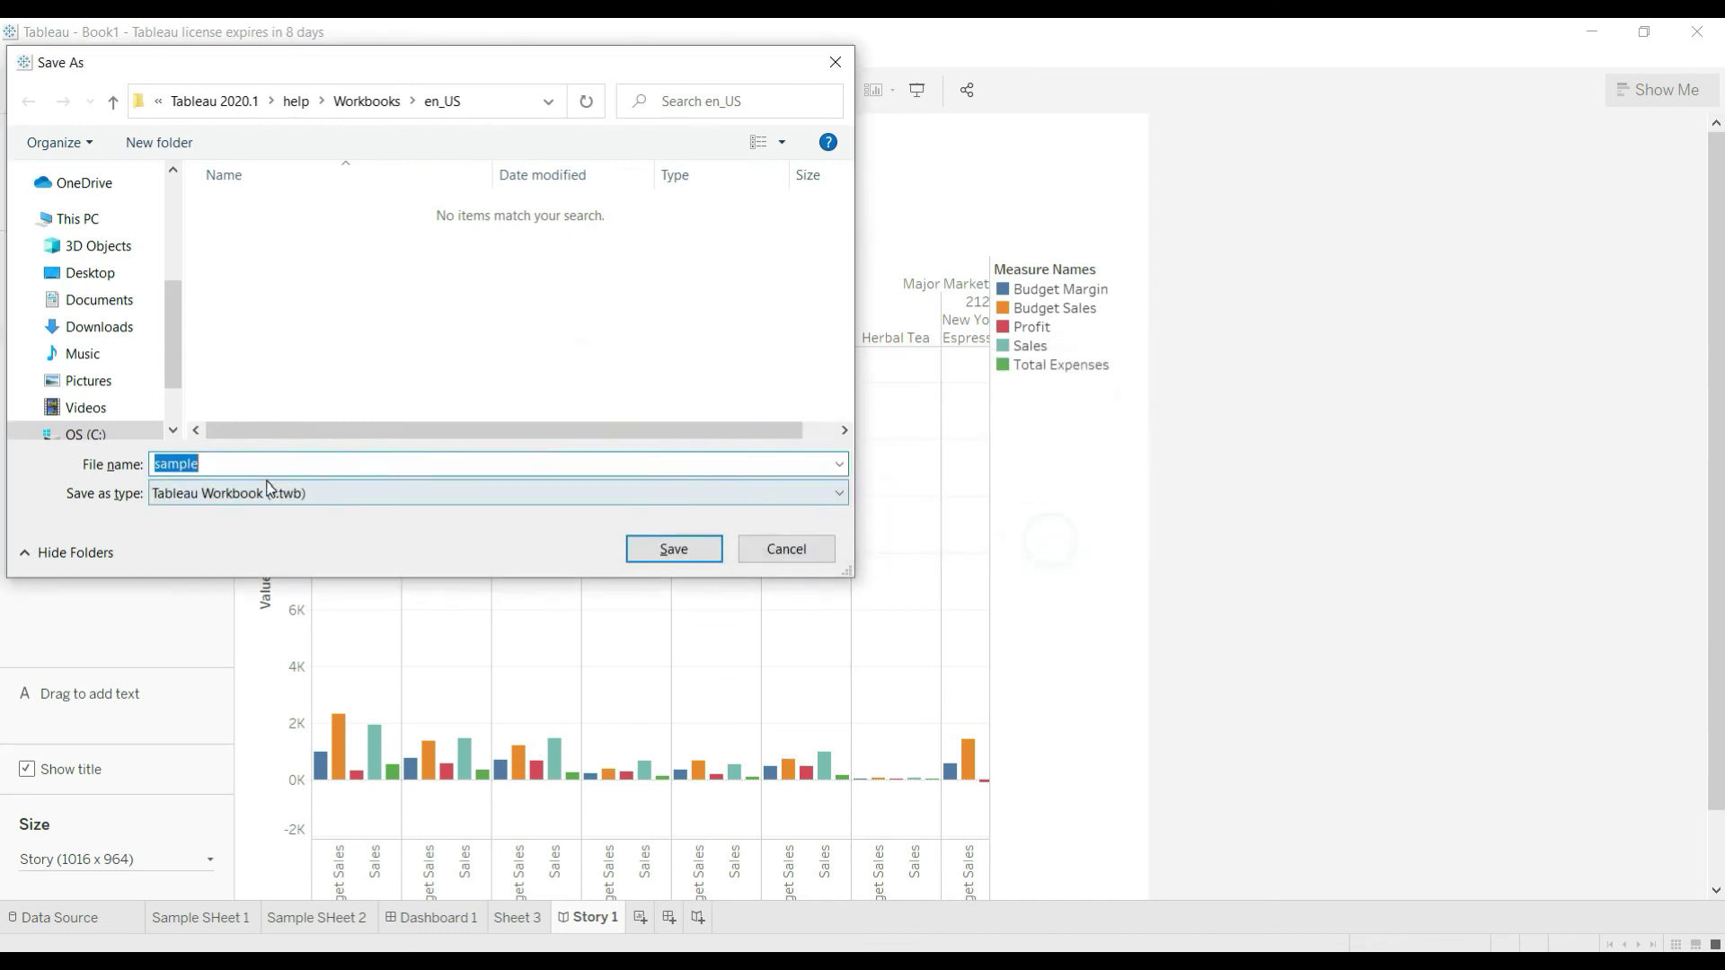
Save the workbook under the name sample1 in the Desktop folder as a Tableau Workbook.
click(268, 464)
text(1)
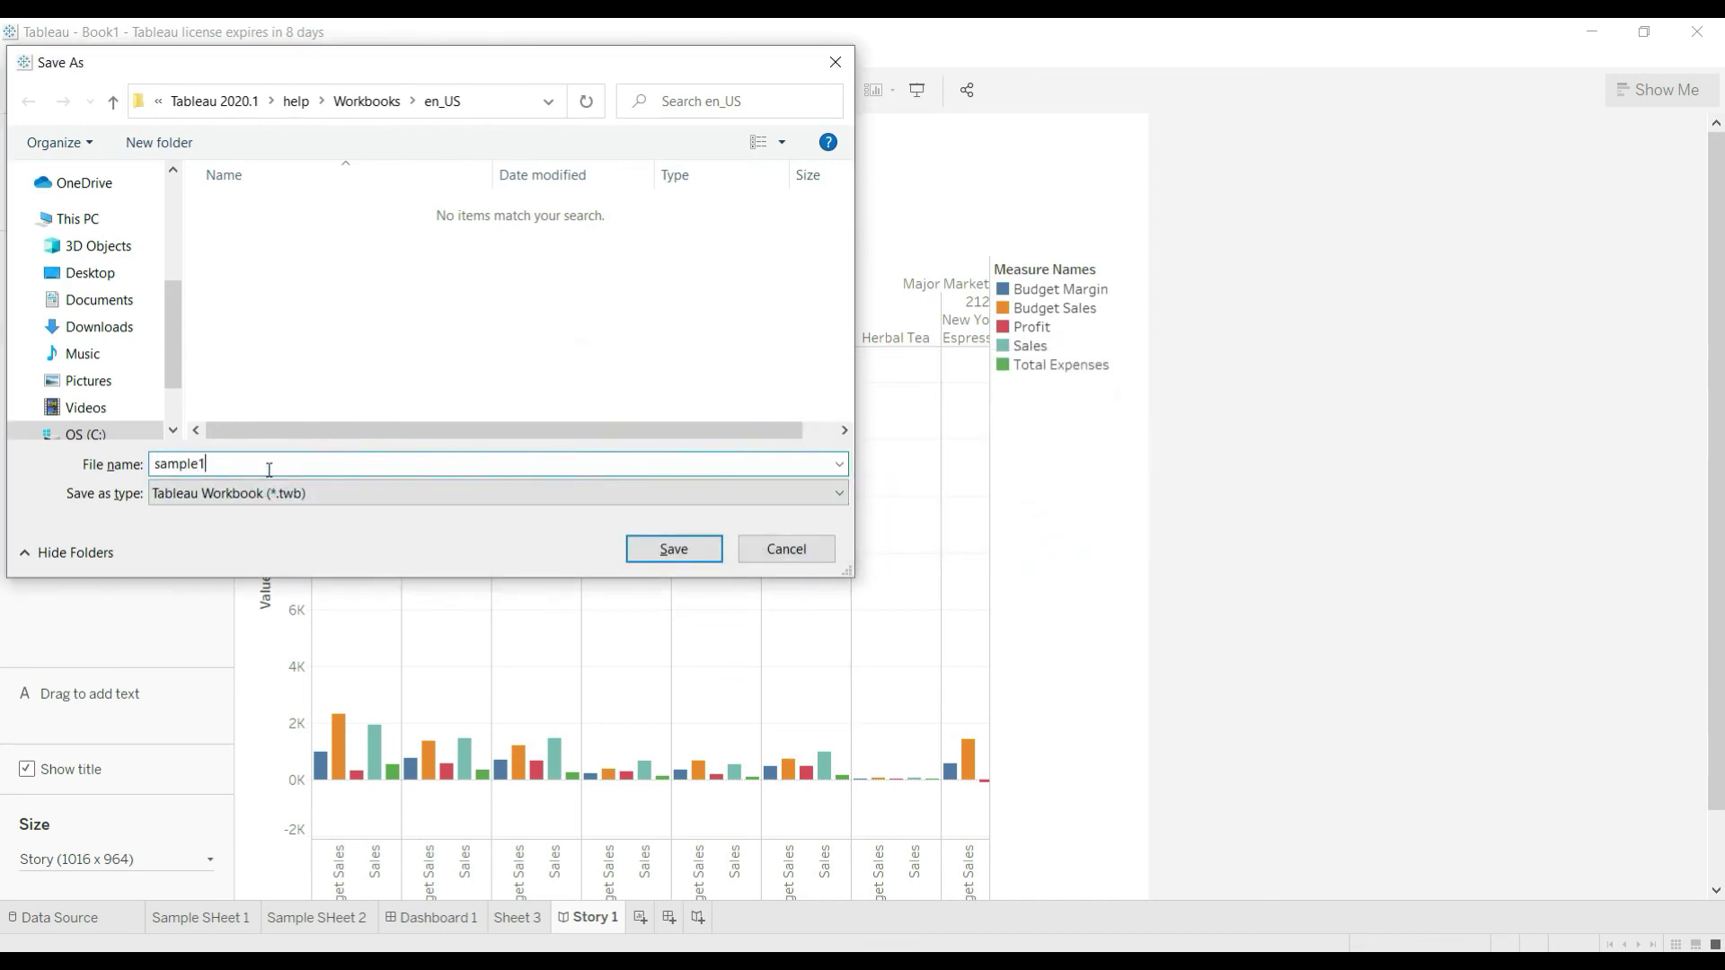
click(707, 553)
click(992, 530)
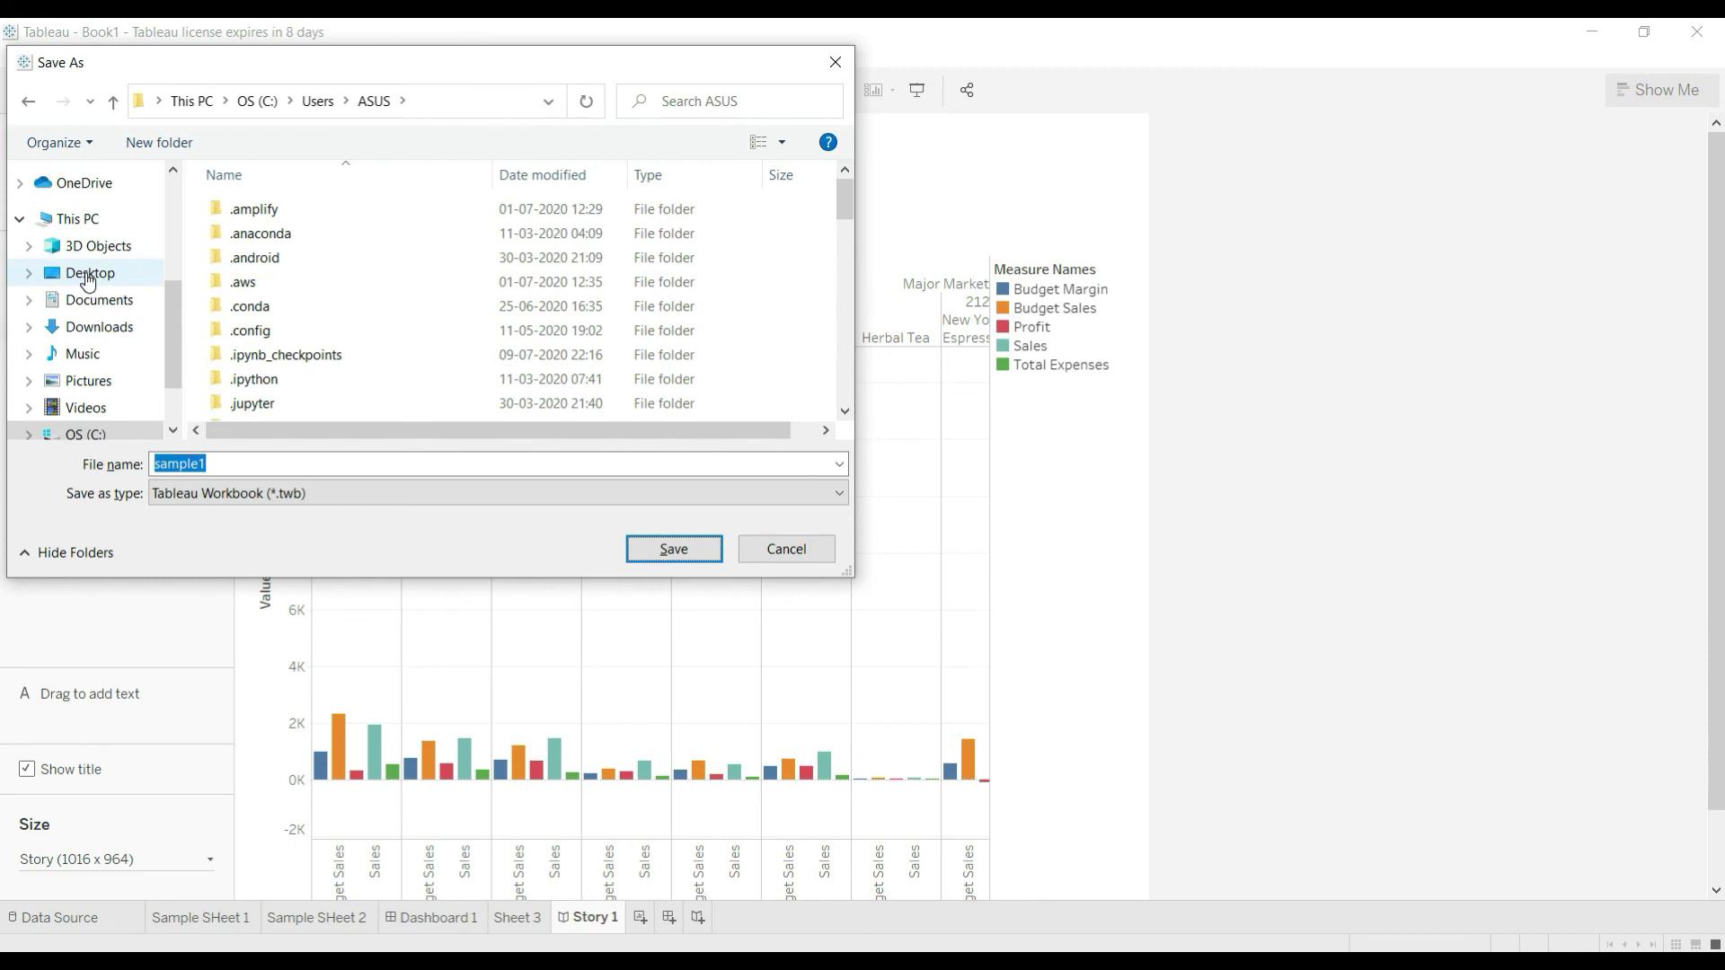
click(87, 281)
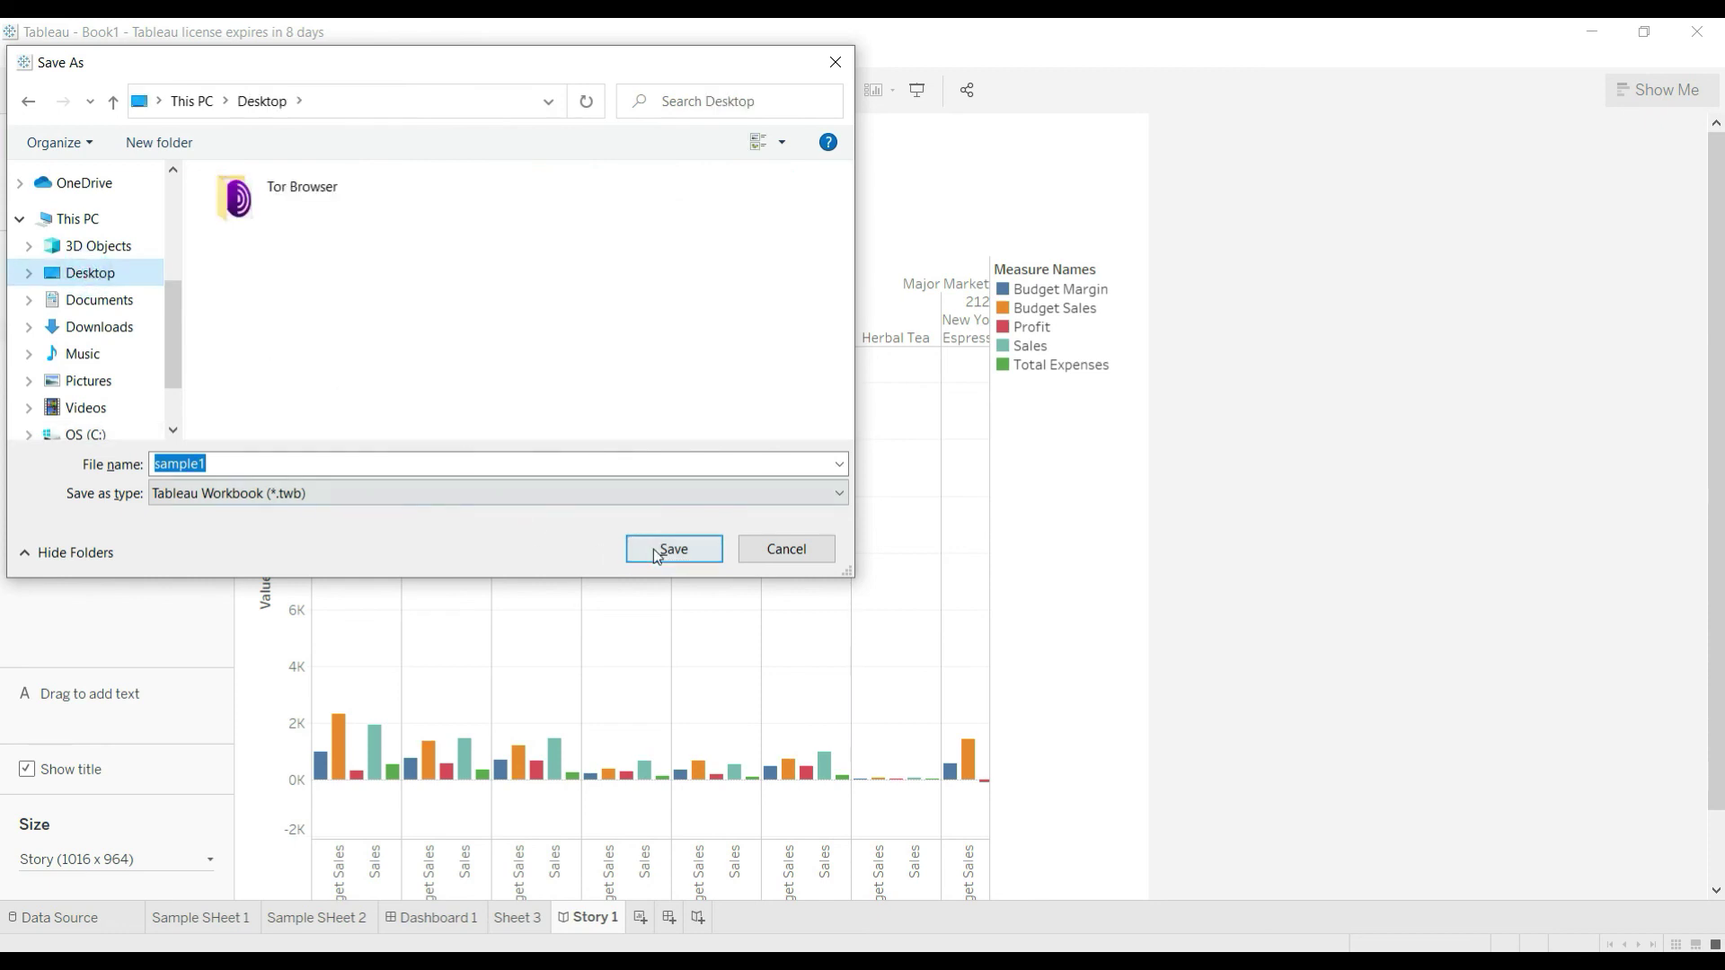
click(660, 551)
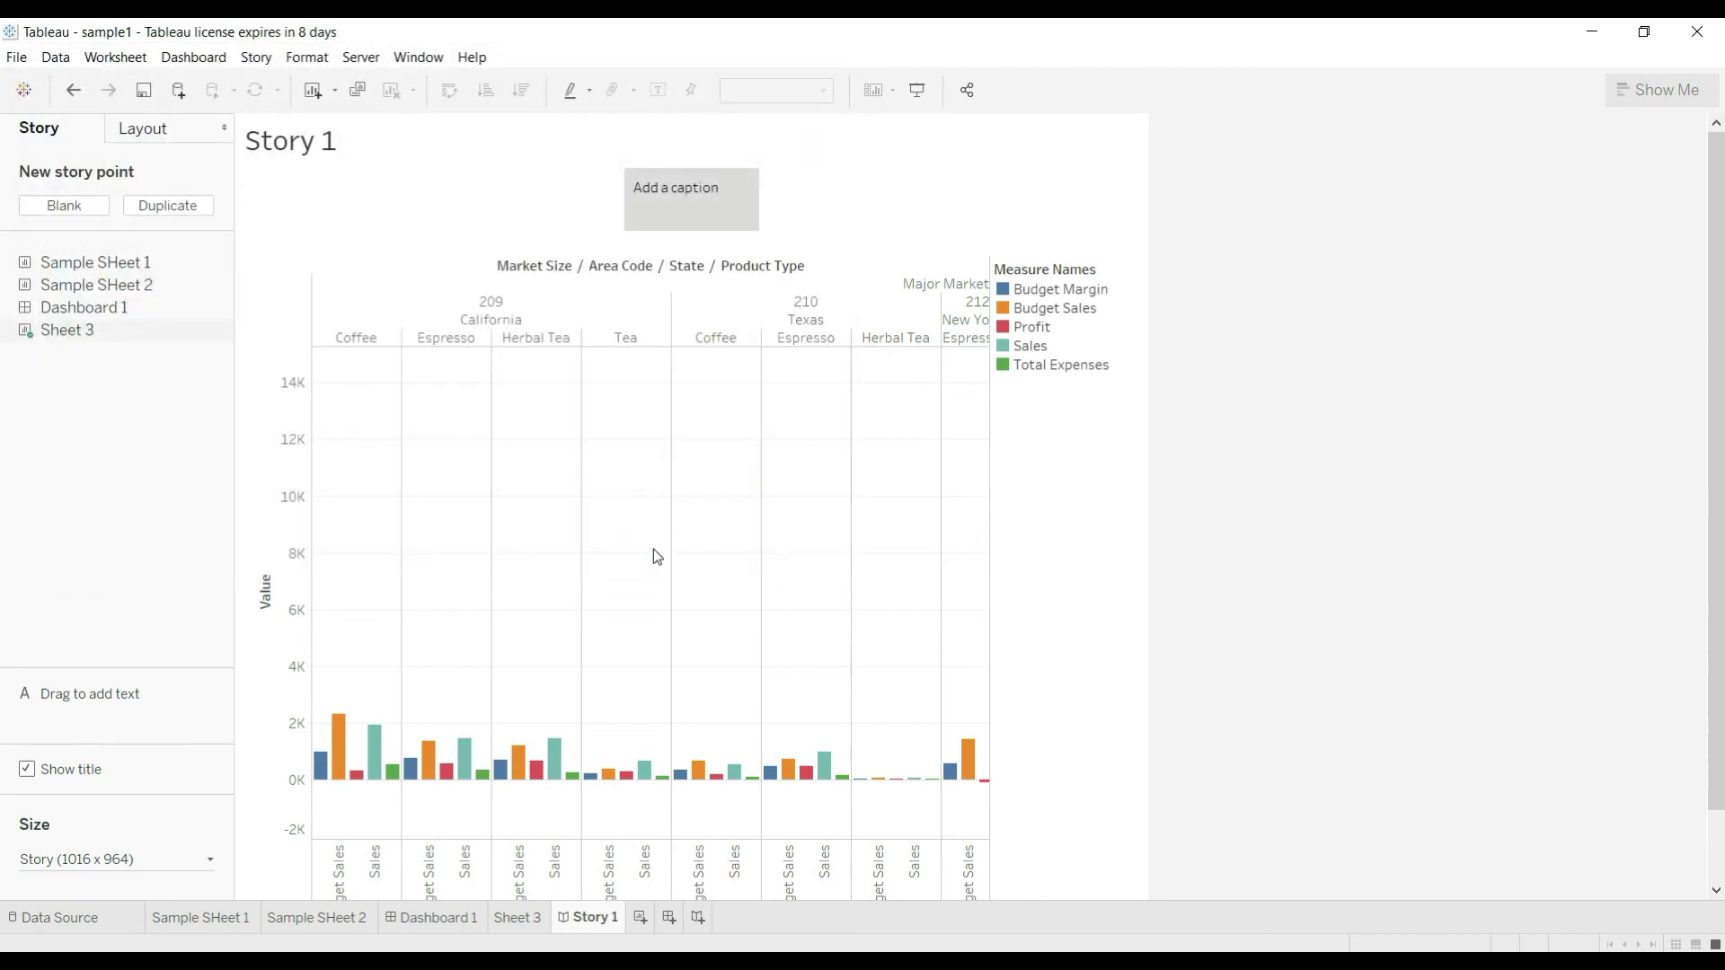